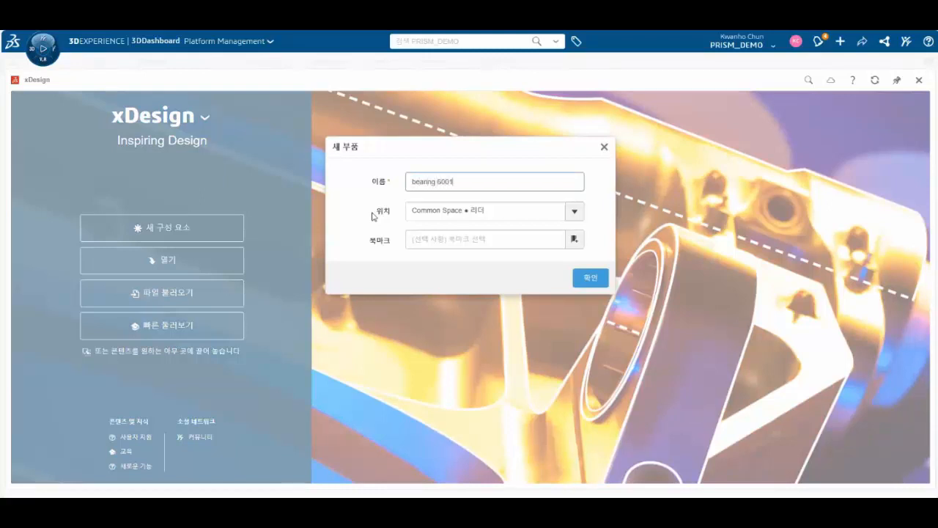
Create the part bearing 6001 and sketch two concentric circles about the origin on the YZ plane, the outer about 144 mm in diameter.
left_click(605, 281)
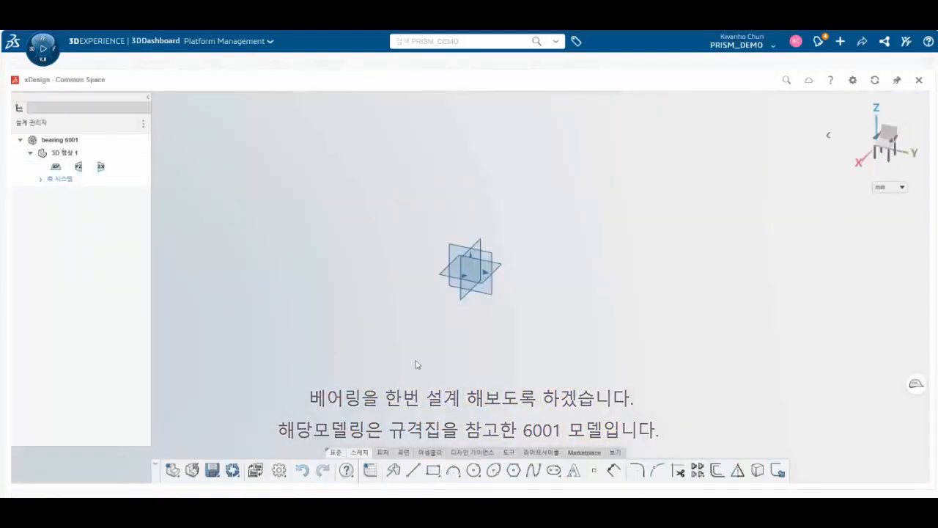
left_click(370, 470)
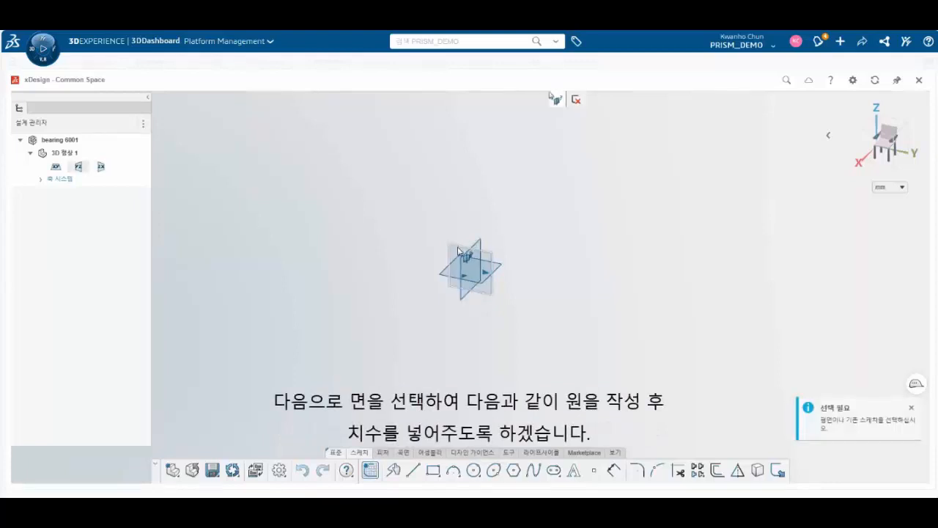
left_click(462, 248)
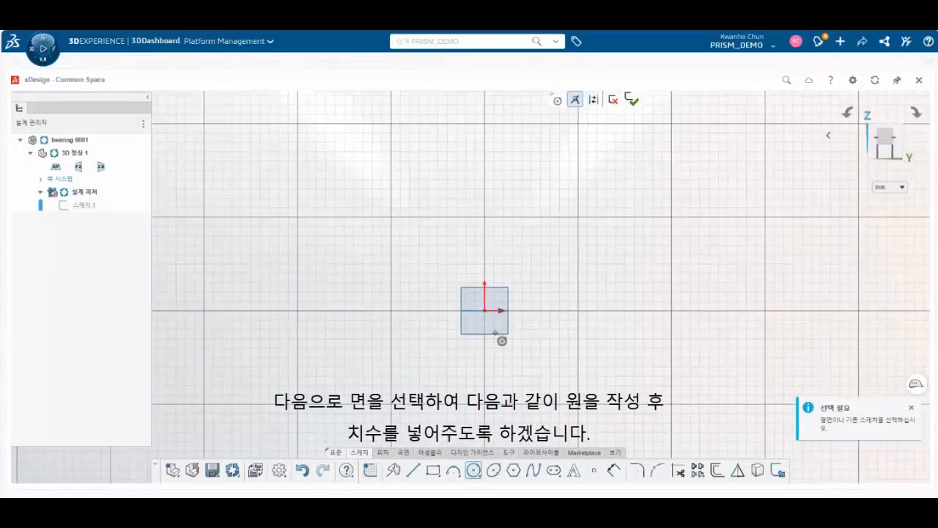
left_click(541, 347)
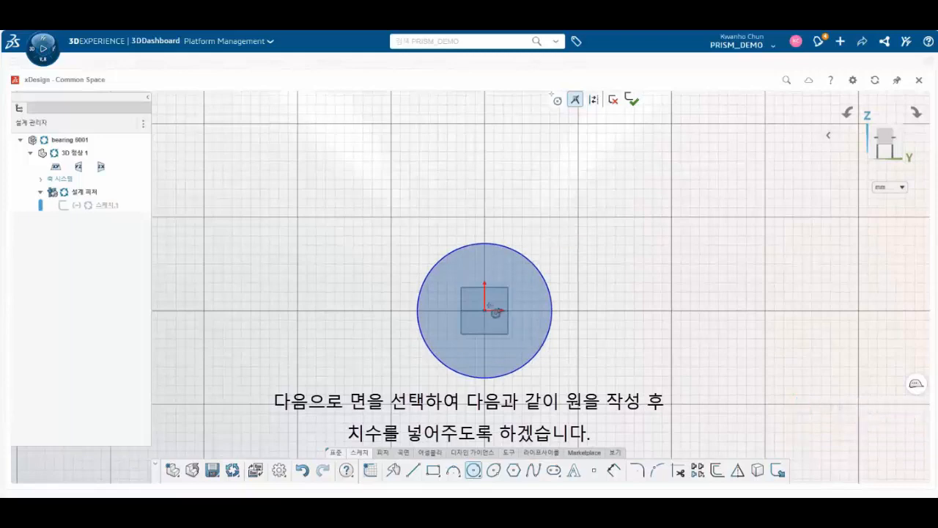
left_click(484, 311)
left_click(520, 335)
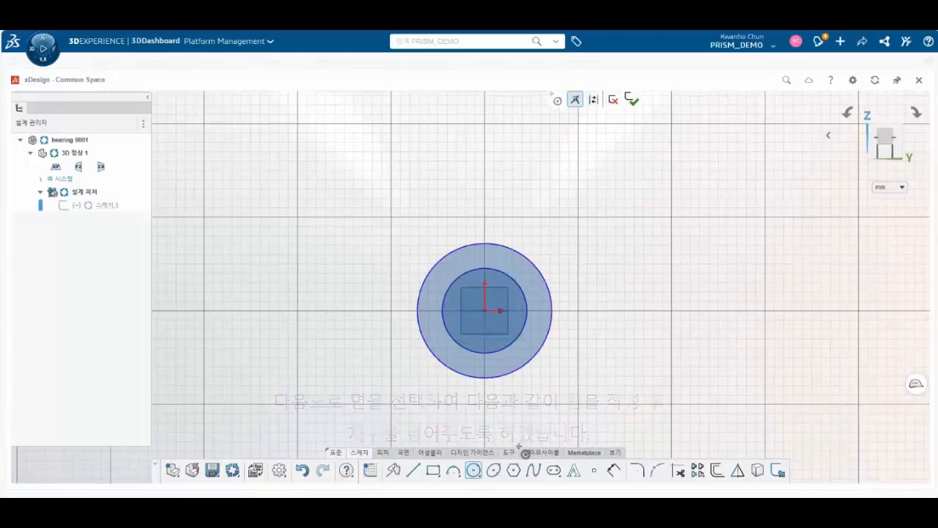
Dimension the outer circle to 16.65 mm and the inner circle to 12 mm in diameter, and finish the sketch.
left_click(614, 471)
left_click(532, 263)
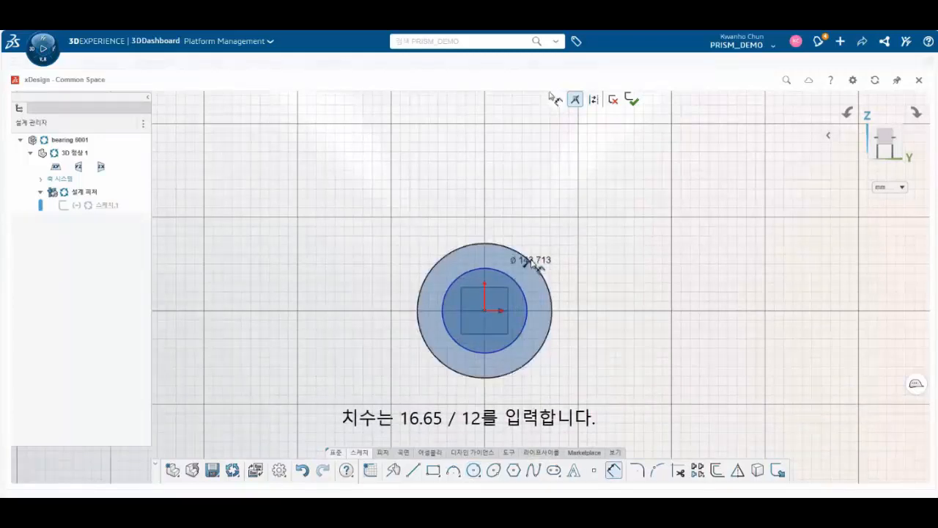
left_click(563, 220)
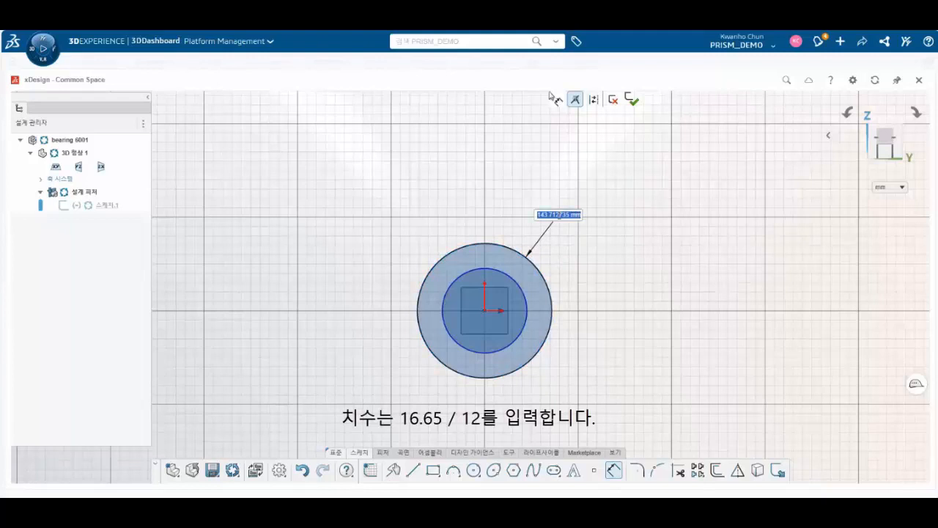
type("16.65")
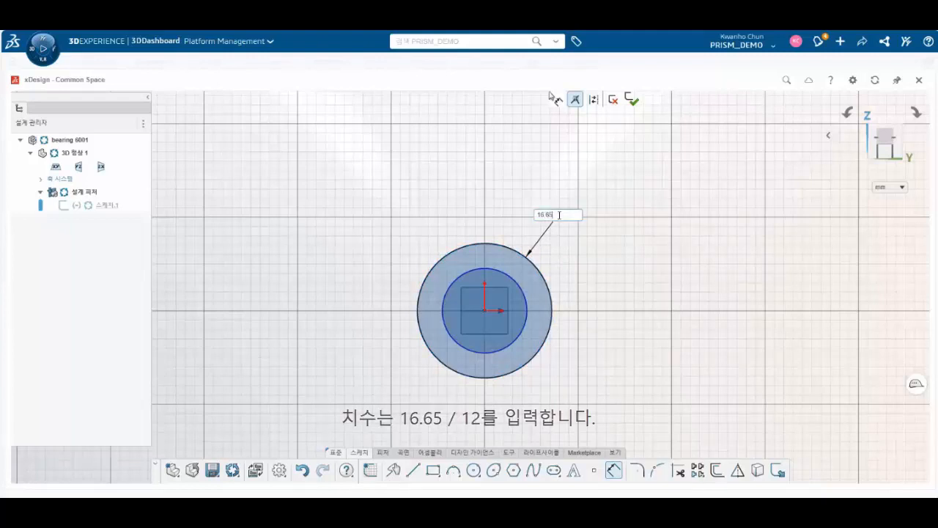
key("Return")
left_click(515, 286)
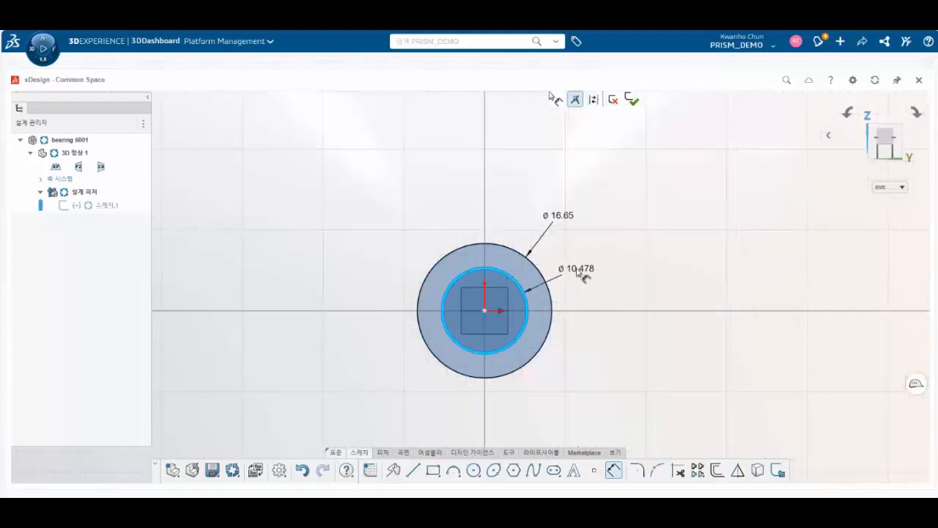
key("Return")
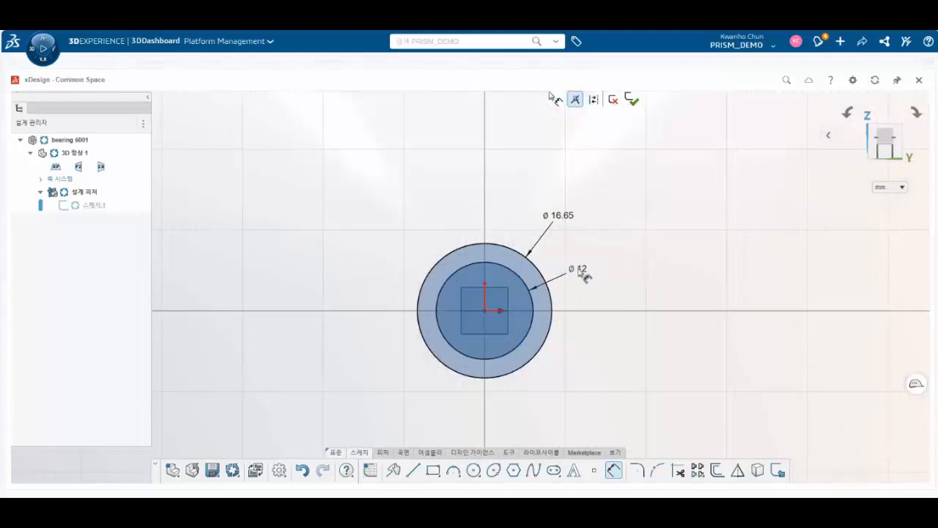
left_click(632, 103)
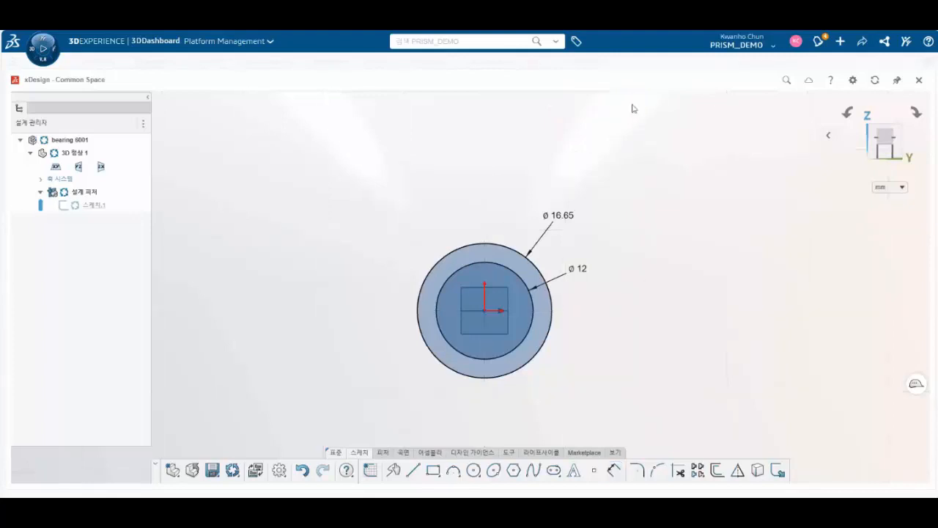
Extrude the ring between the two circles as a solid, 8 mm about the mid-plane.
left_click(383, 452)
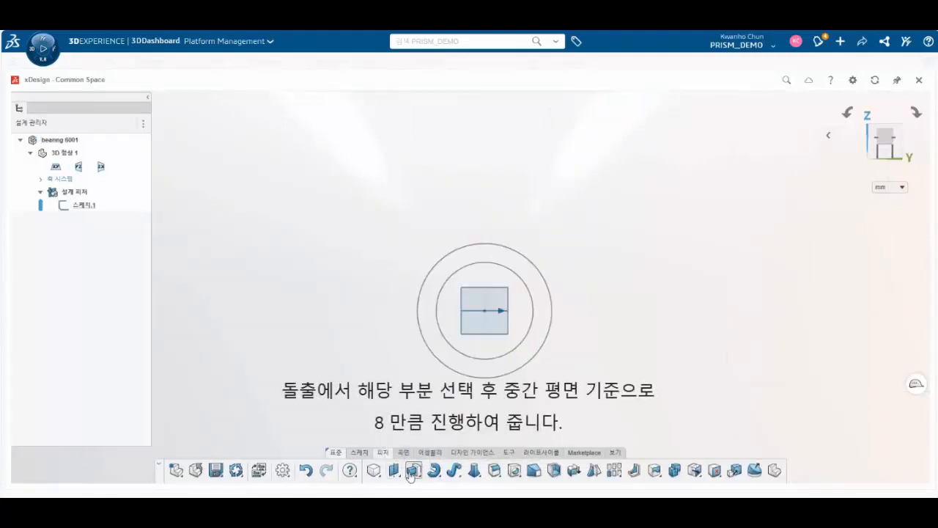
left_click(412, 471)
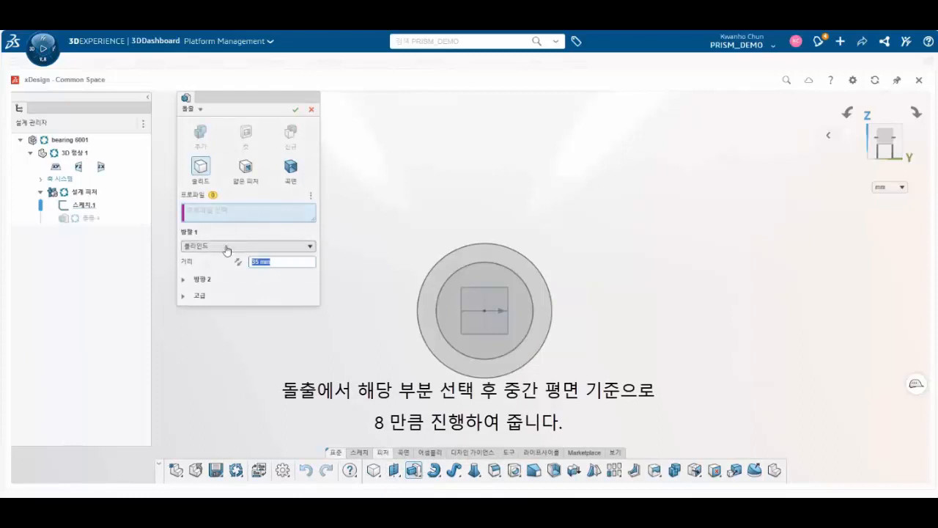
left_click(227, 246)
left_click(220, 278)
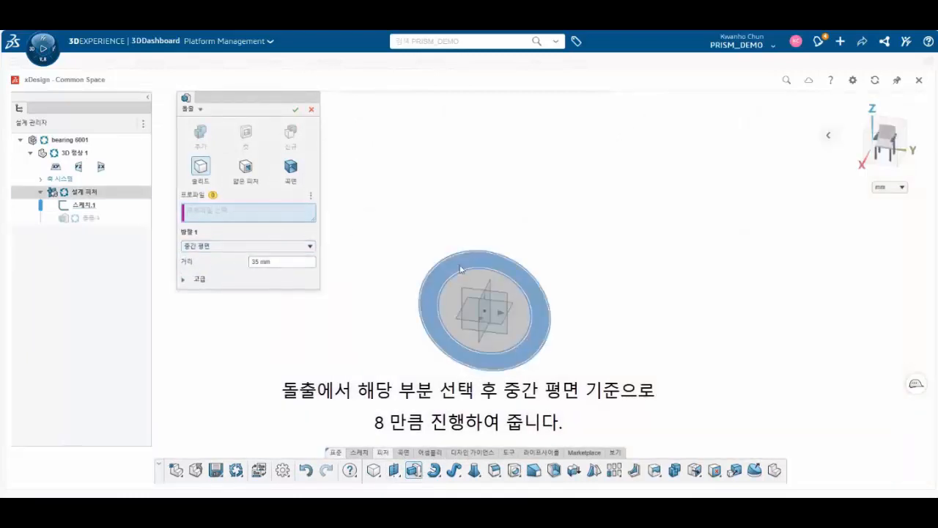
left_click(460, 269)
left_click(278, 260)
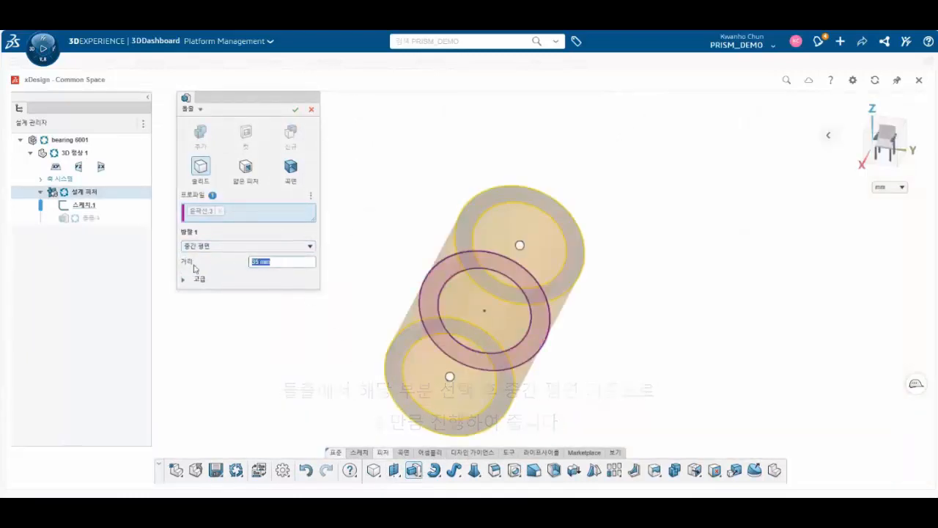
type("8")
key("Return")
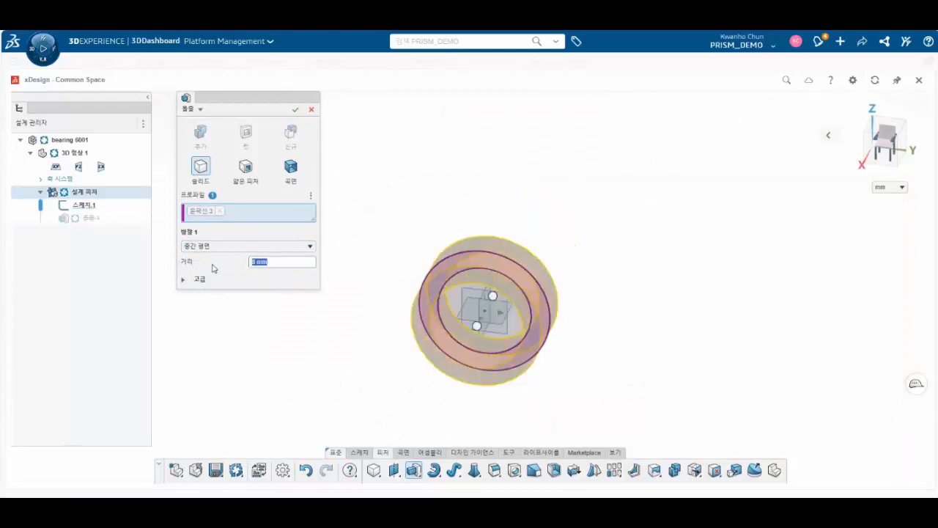
left_click(297, 110)
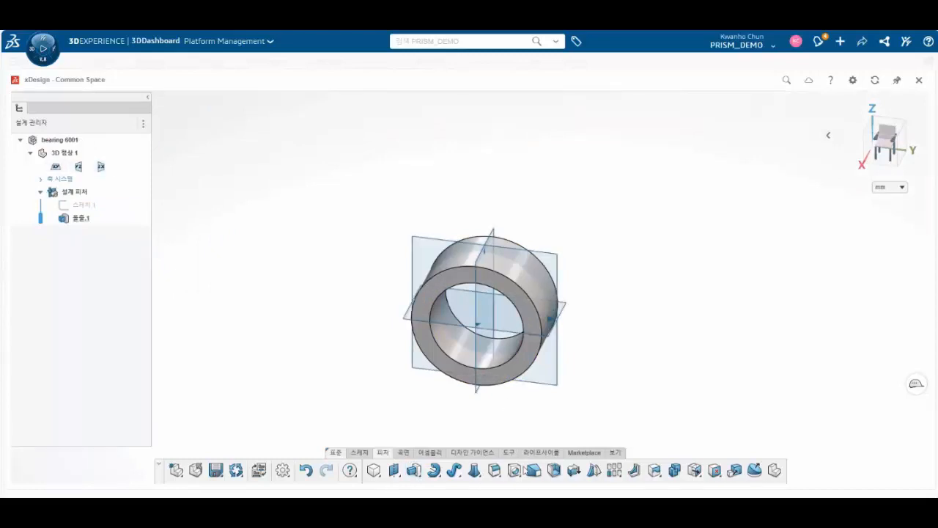
left_click(420, 248)
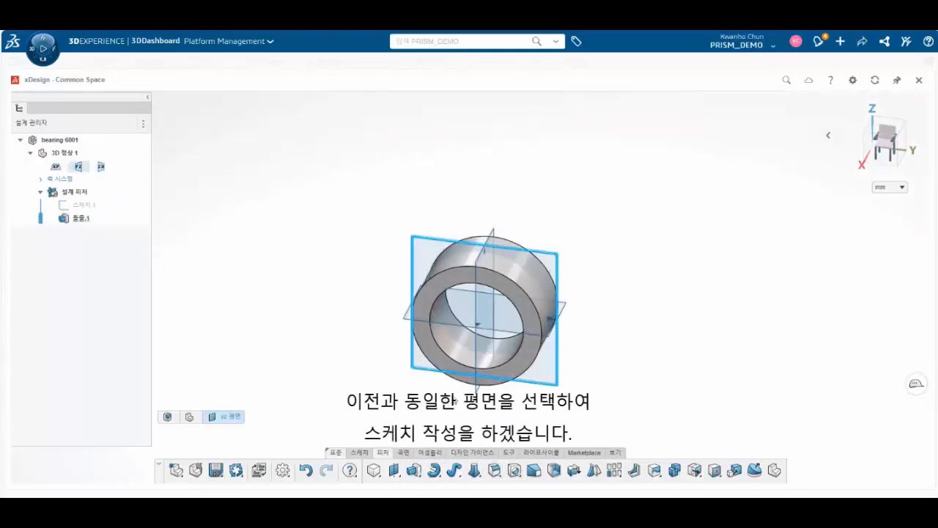
left_click(414, 470)
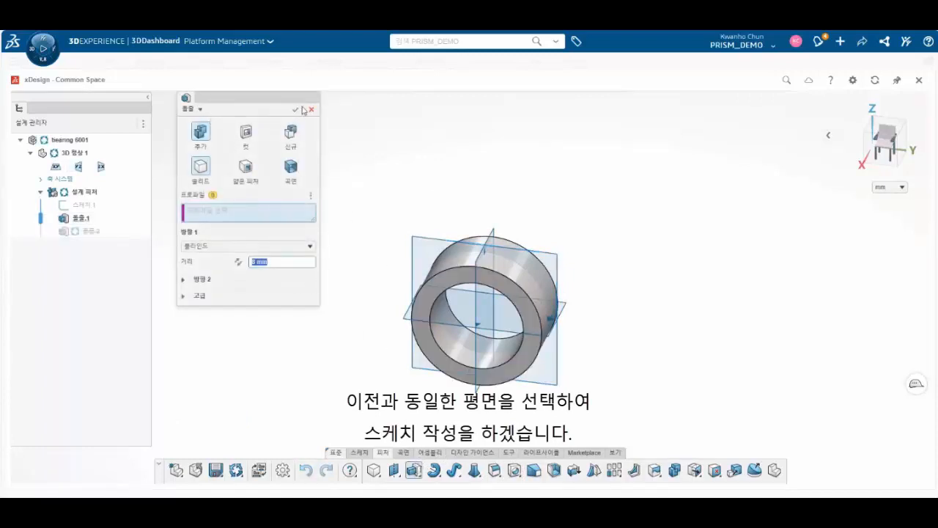
key("Escape")
Sketch two concentric circles around the inner ring on the YZ plane, about 27 mm and 19 mm in diameter.
left_click(359, 453)
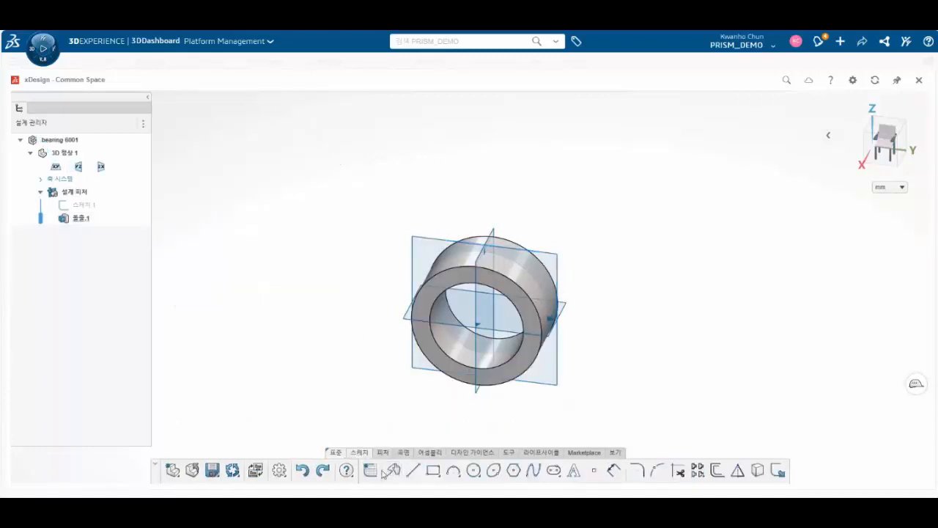
left_click(370, 472)
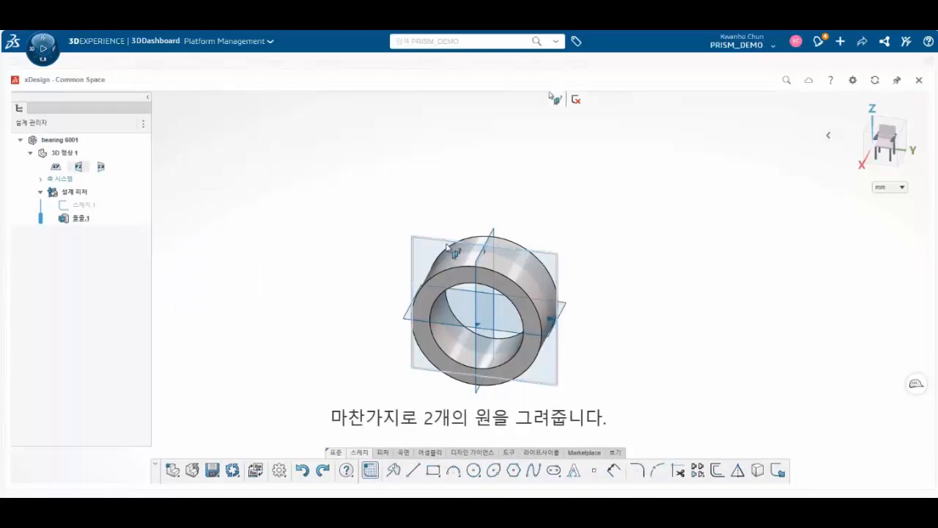
left_click(465, 247)
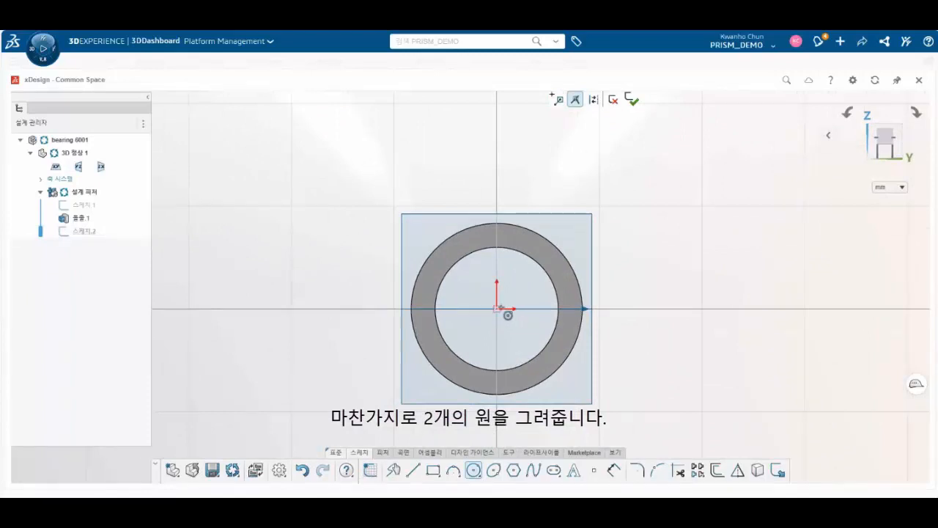
left_click(497, 309)
left_click(608, 398)
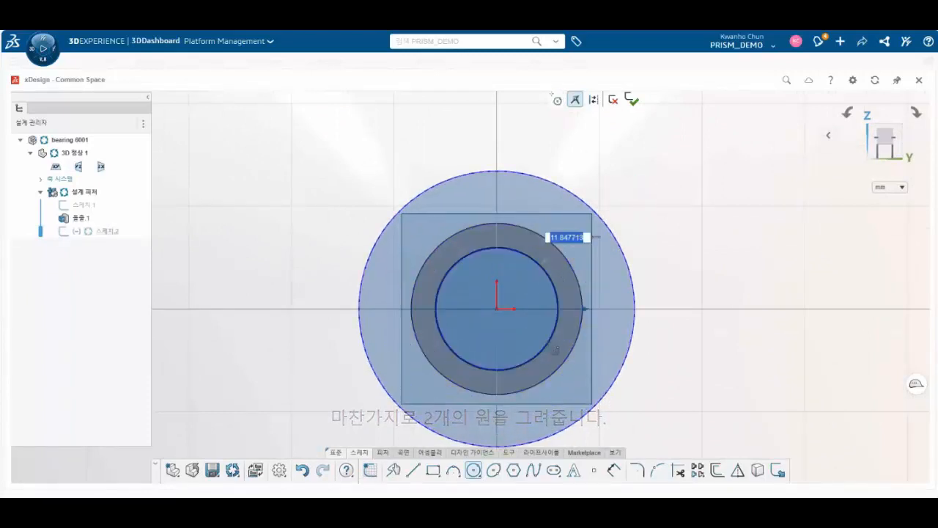
left_click(579, 371)
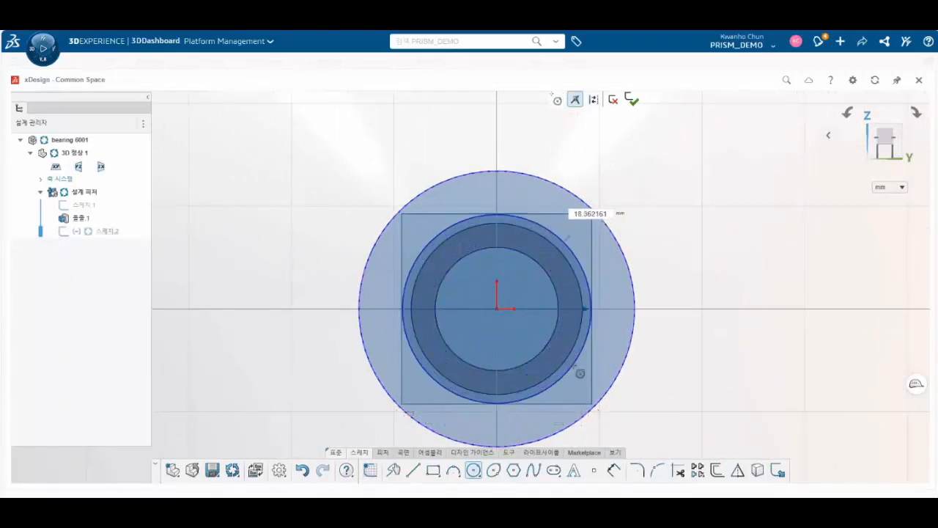
Dimension the smaller new circle to 23.48 mm and the larger to 28 mm in diameter, and finish the sketch.
left_click(615, 470)
left_click(553, 229)
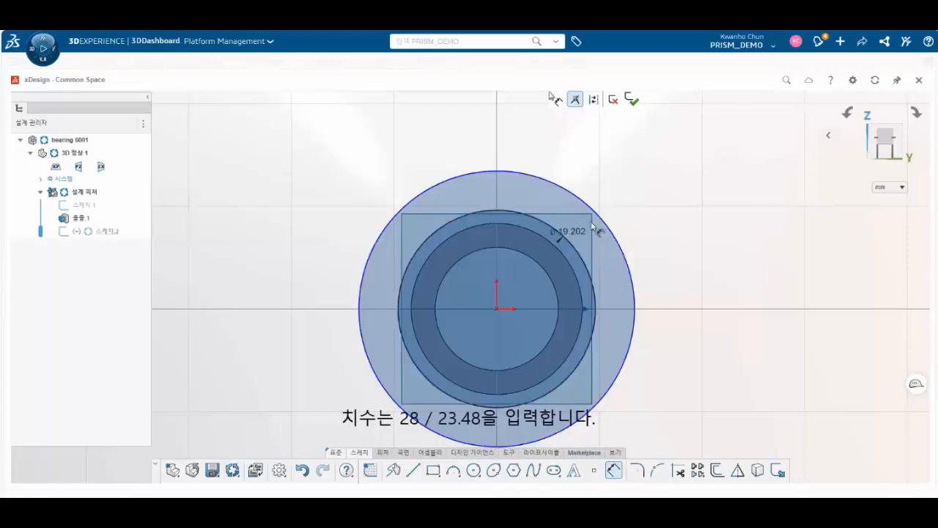
left_click(745, 154)
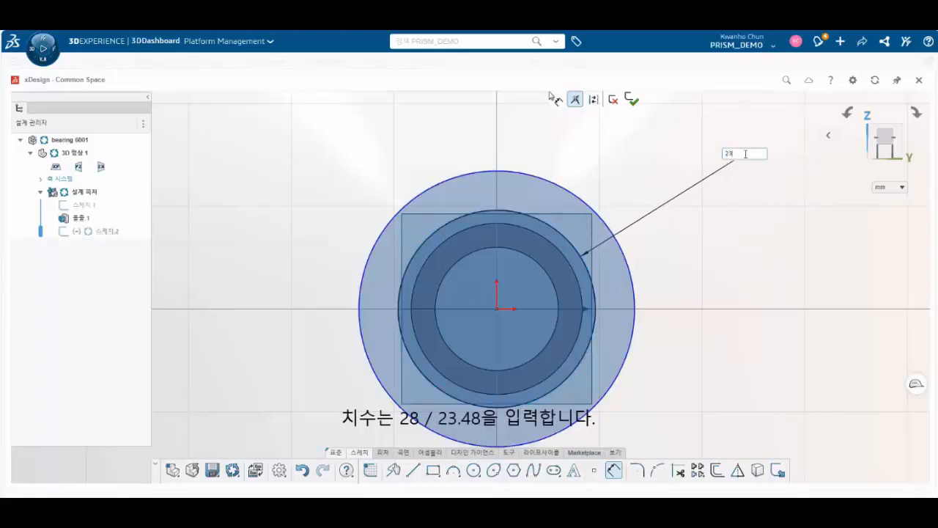
key("Return")
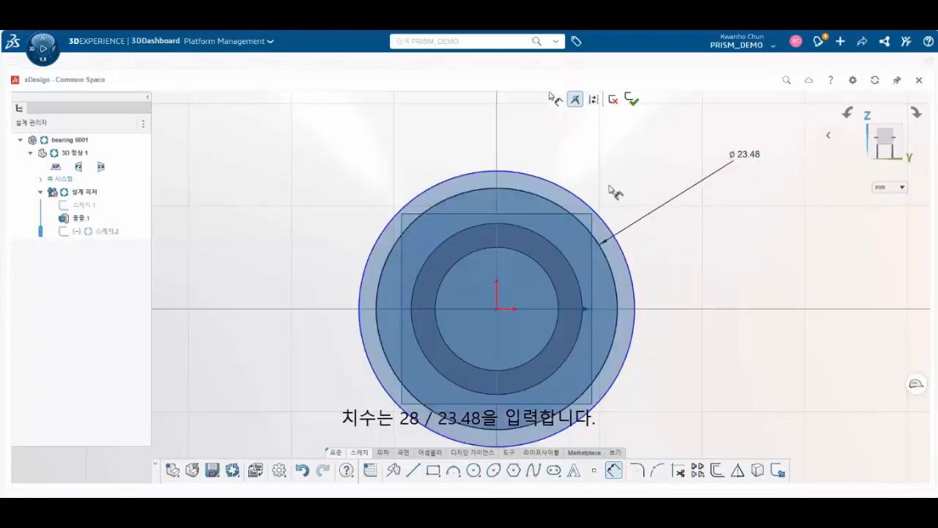
left_click(602, 218)
left_click(659, 149)
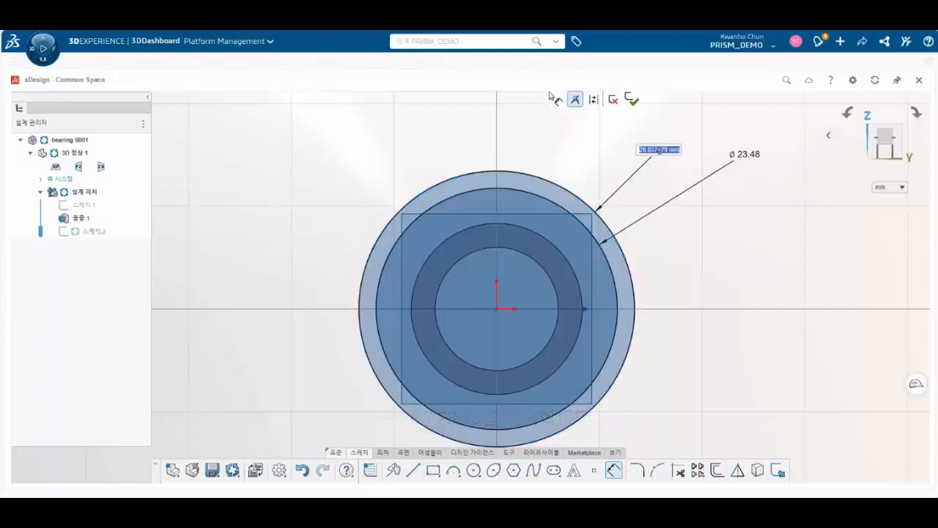
key("Return")
left_click_drag(729, 160, 678, 205)
scroll(555, 363, "down", 1)
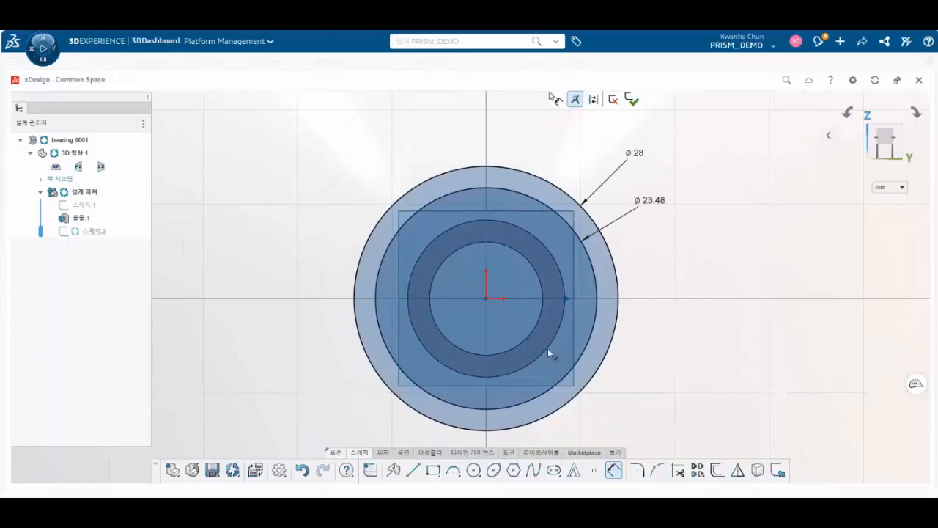
left_click(635, 102)
Extrude the outer ring profile between the 23.48 mm and 28 mm circles by 8 mm about the mid-plane.
left_click(383, 452)
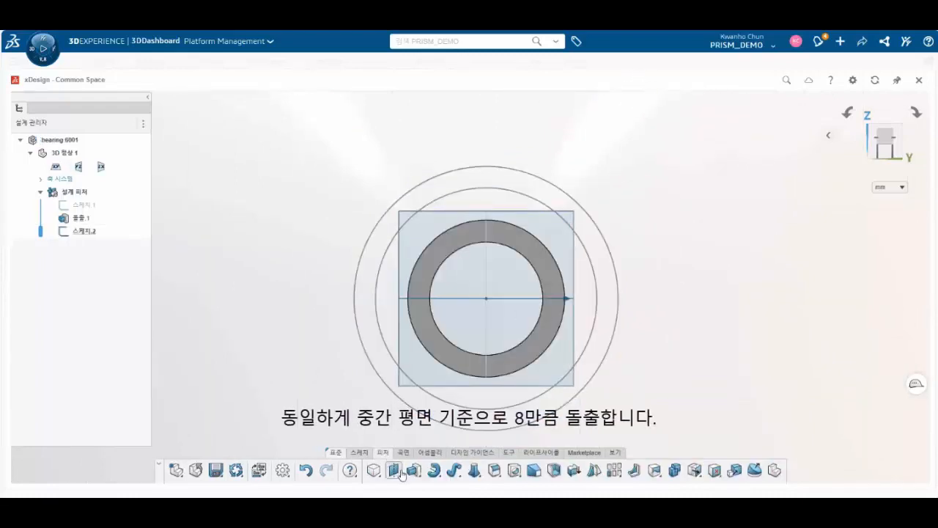
left_click(412, 470)
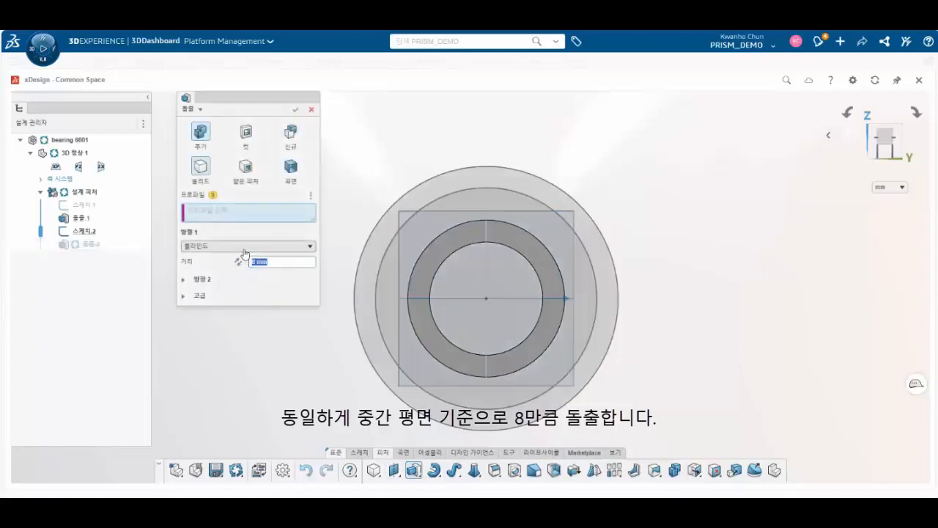
left_click(229, 247)
left_click(198, 270)
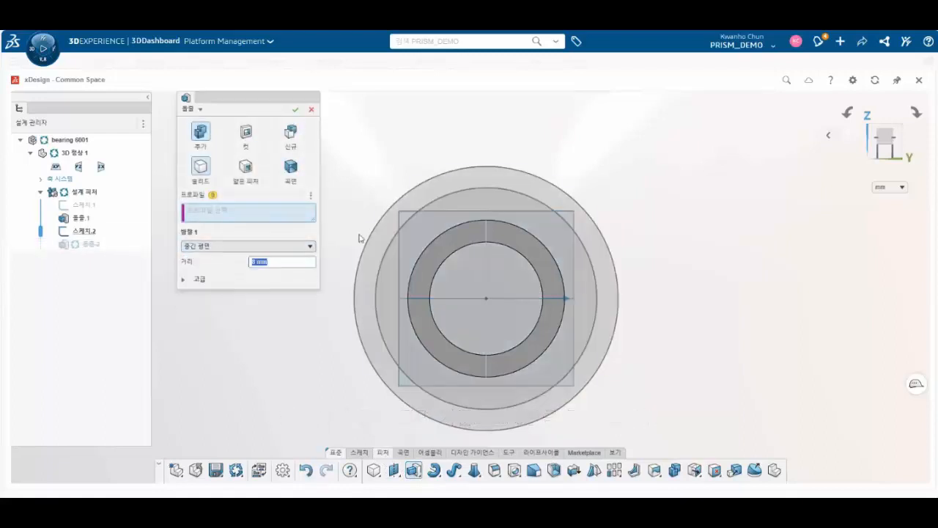
left_click(437, 257)
middle_click_drag(437, 258, 325, 306)
left_click(295, 110)
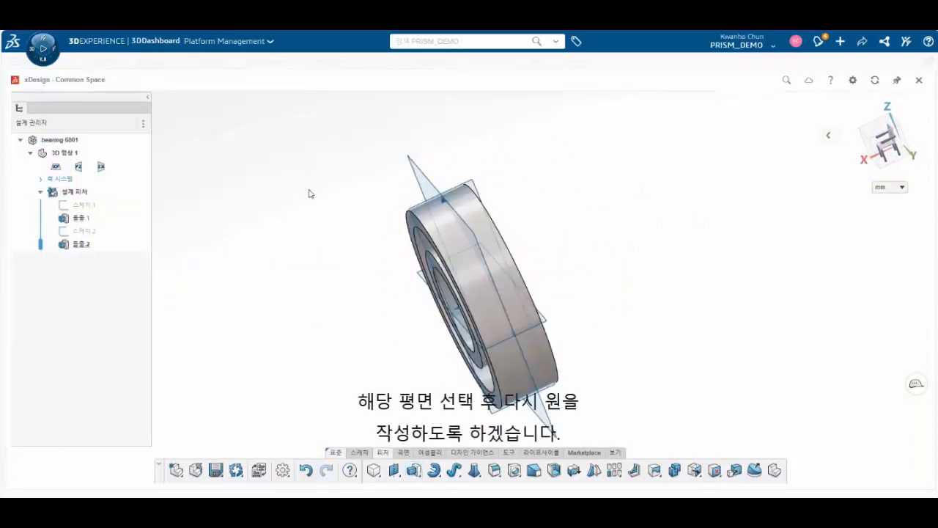
Sketch two concentric circles centred on the origin on the outer ring's side face, about 26 mm and 19 mm in diameter.
middle_click_drag(310, 193, 443, 217)
left_click(436, 216)
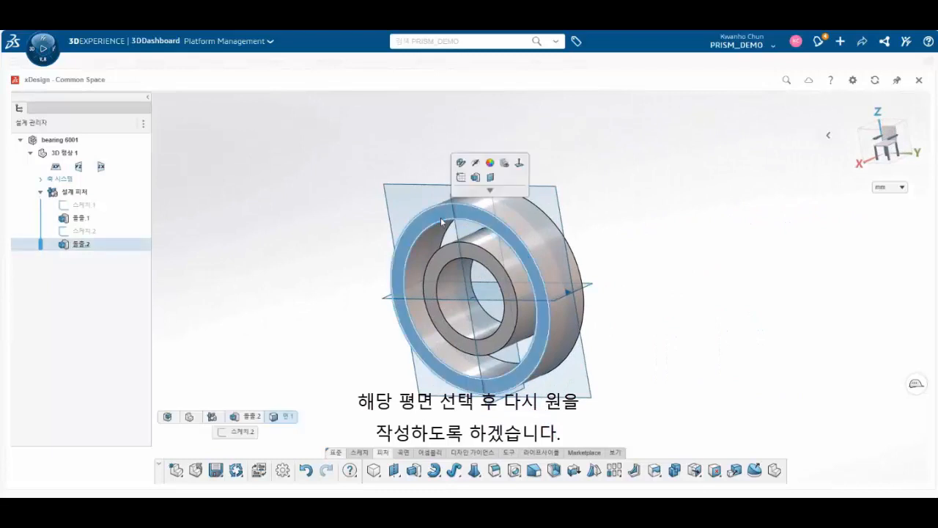
left_click(461, 179)
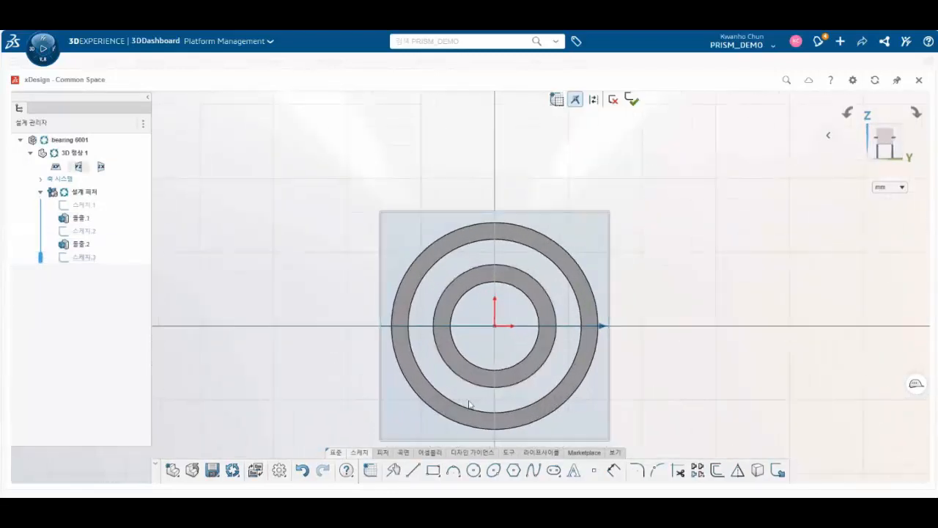
left_click(473, 470)
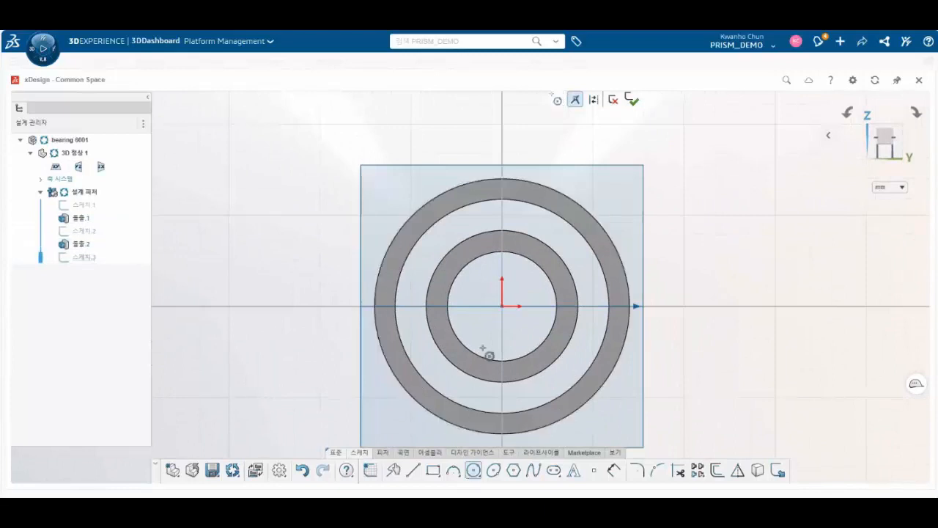
left_click(506, 309)
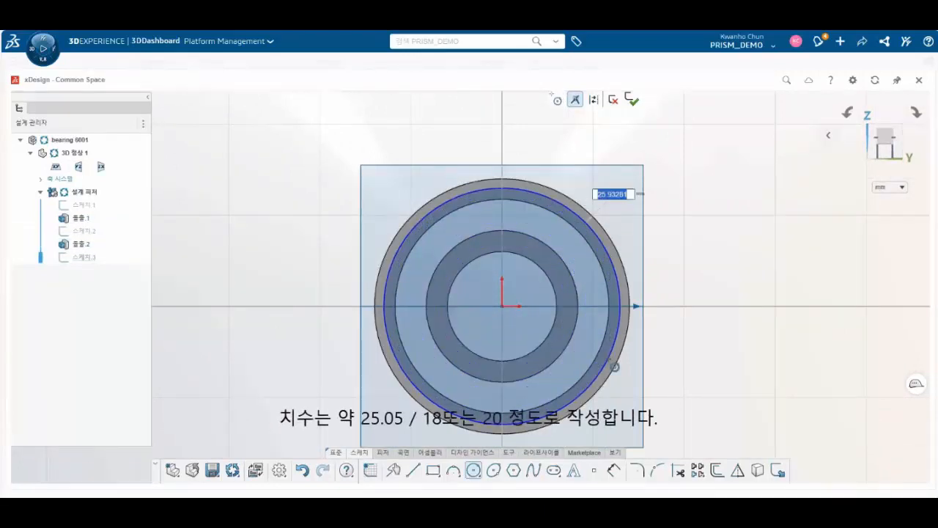
left_click(611, 364)
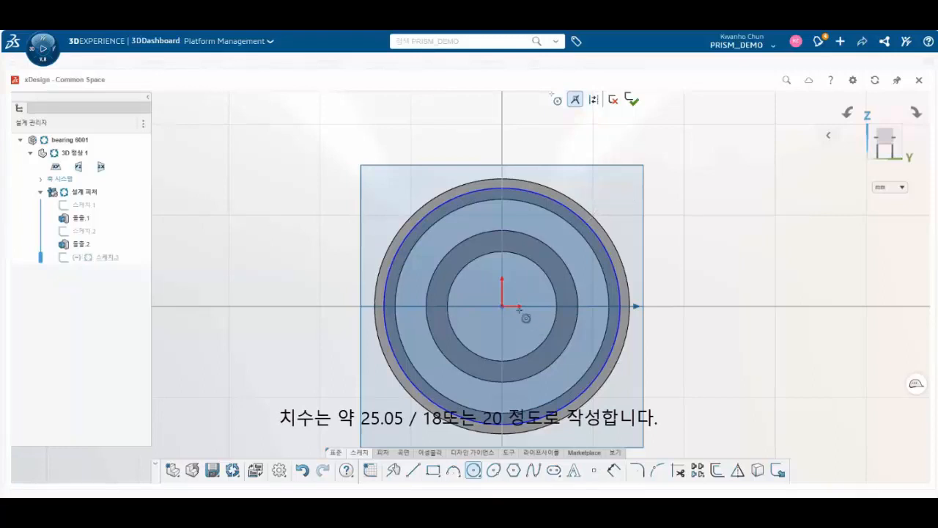
left_click(504, 306)
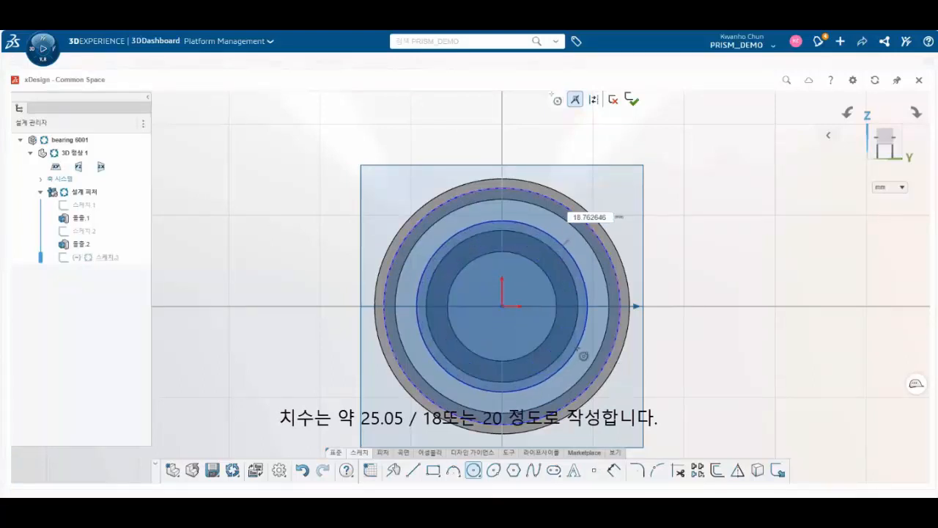
left_click(578, 351)
Dimension the larger new circle on the side face to 25.05 mm in diameter.
left_click(614, 470)
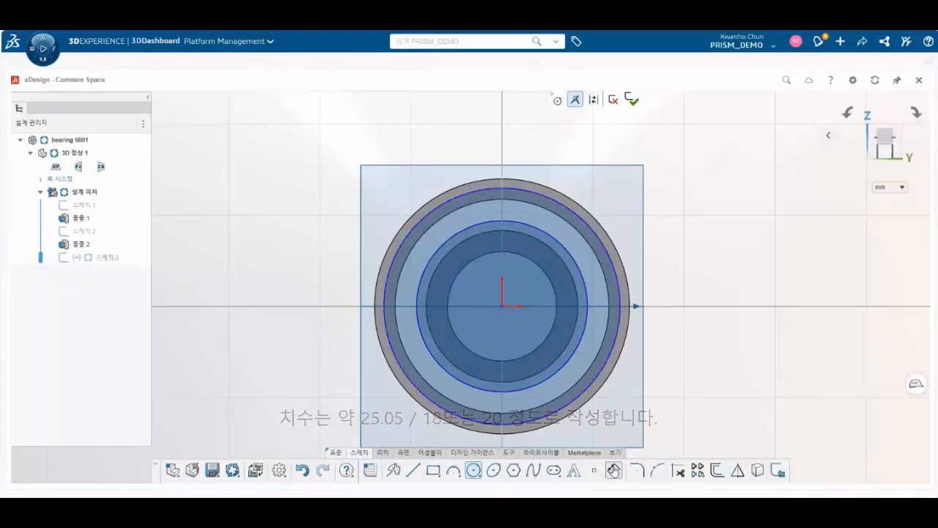
left_click(607, 248)
left_click(629, 234)
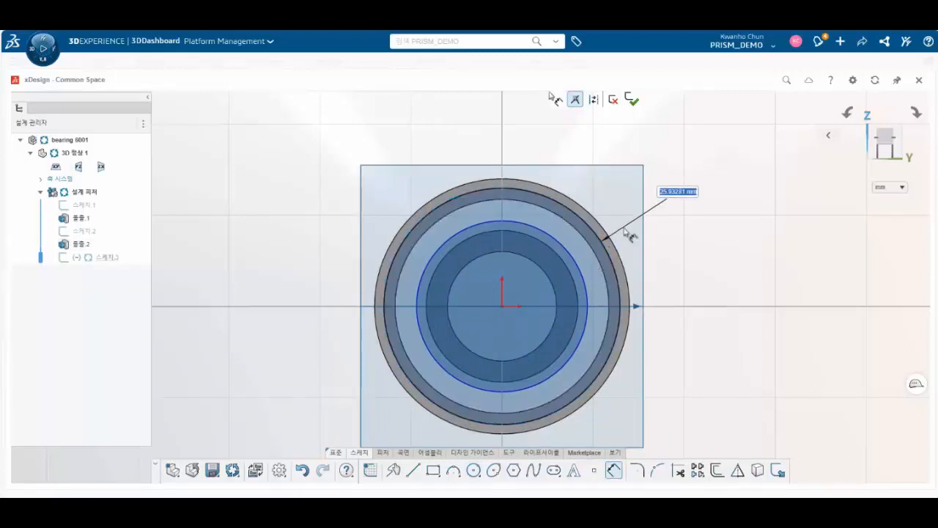
key("Return")
key("Escape")
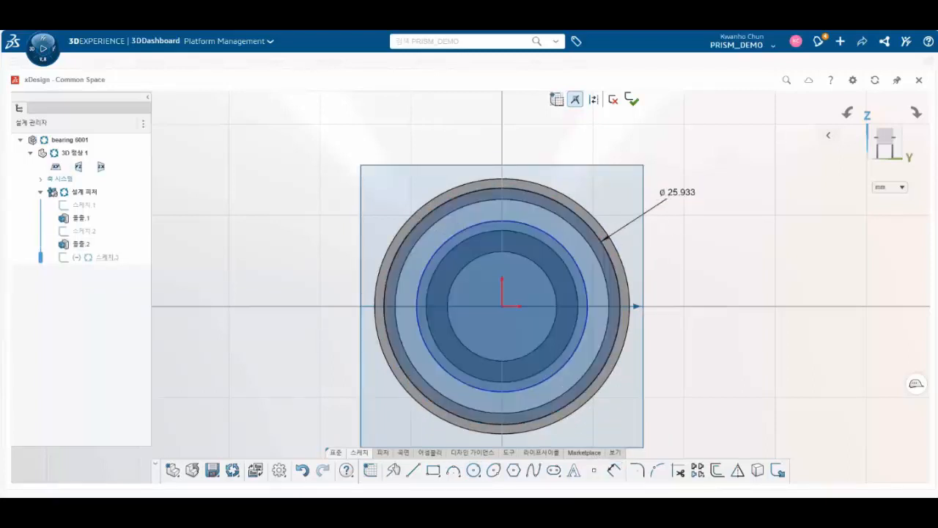
double_click(690, 192)
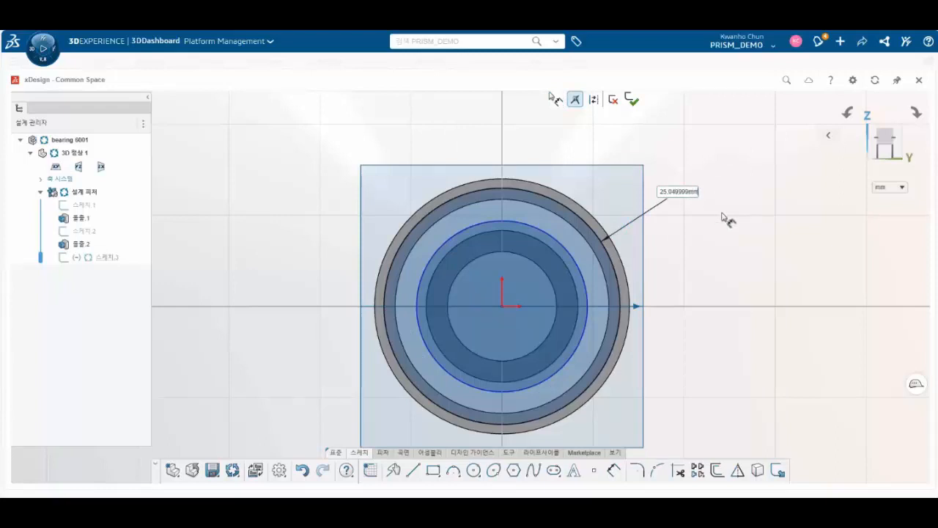
key("Return")
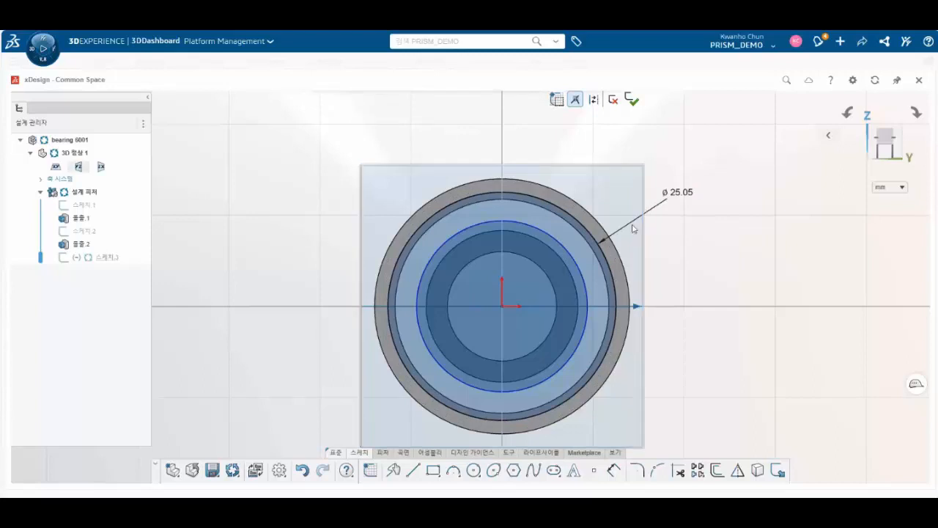
Dimension the smaller new circle to 18 mm in diameter and finish the sketch.
left_click(614, 470)
left_click(587, 271)
left_click(689, 272)
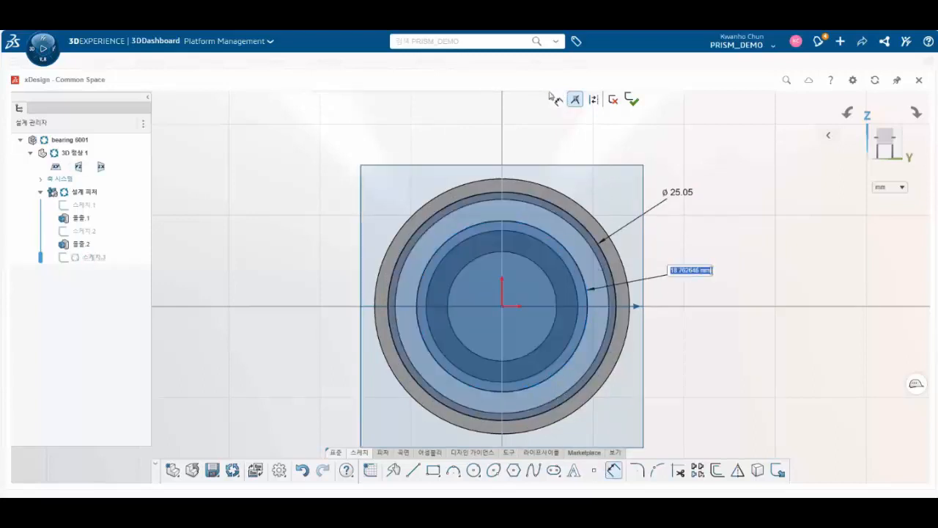
type("18")
key("Return")
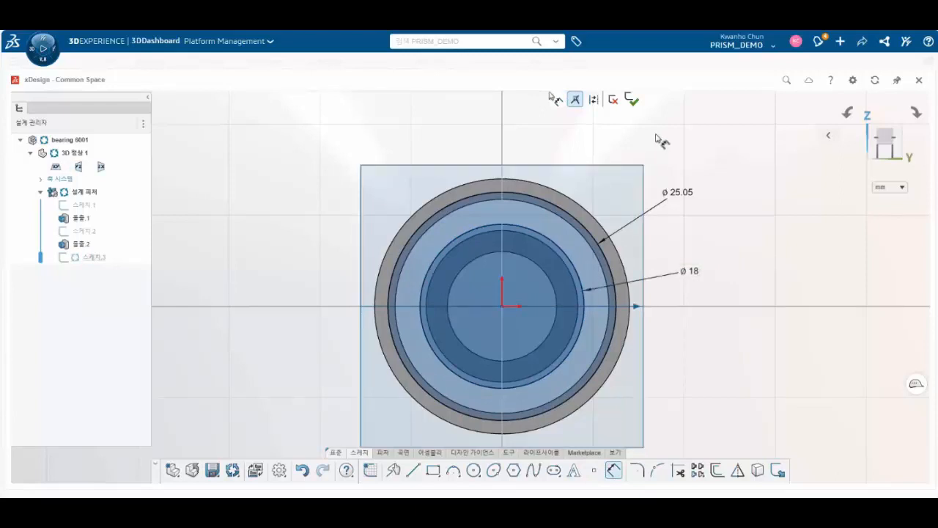
left_click(632, 101)
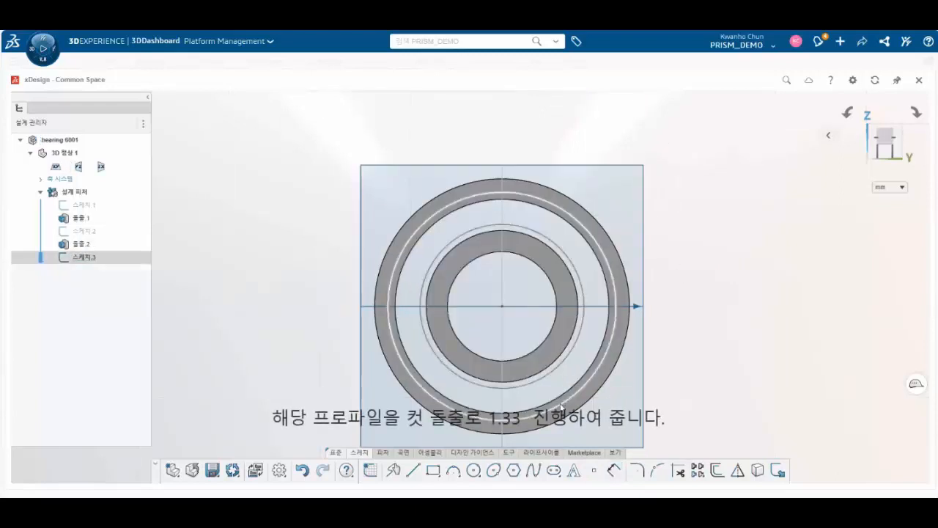
Cut-extrude the ring profile between the 25.05 mm and 18 mm circles to a blind depth of 1.33 mm.
left_click(382, 453)
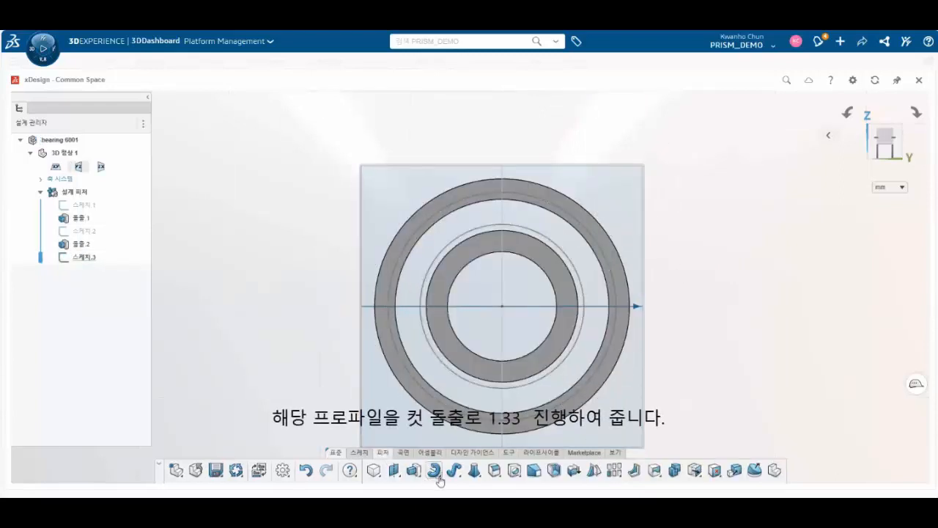
left_click(415, 472)
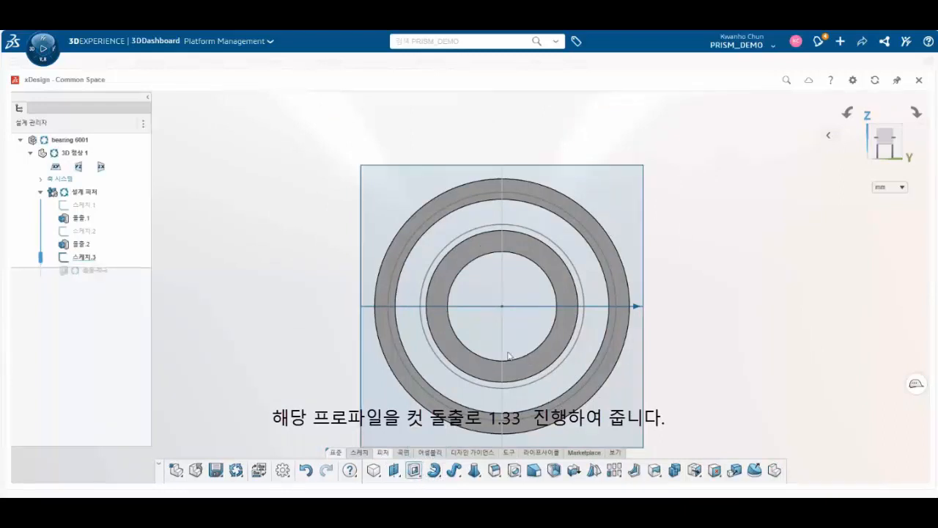
left_click(485, 207)
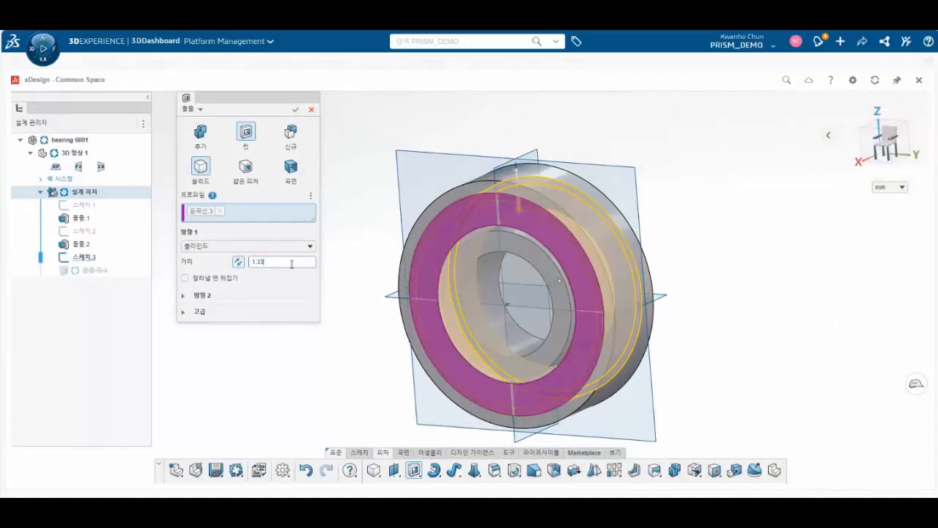
left_click(285, 266)
type("1.33")
key("Return")
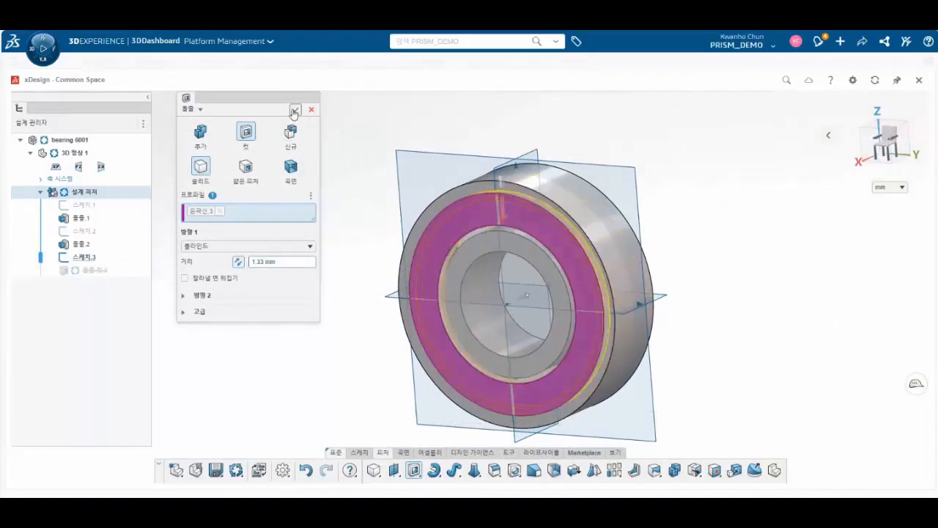
left_click(295, 110)
Mirror the 1.33 mm extruded cut about the YZ plane onto the bearing's opposite side.
right_click_drag(503, 237, 432, 266)
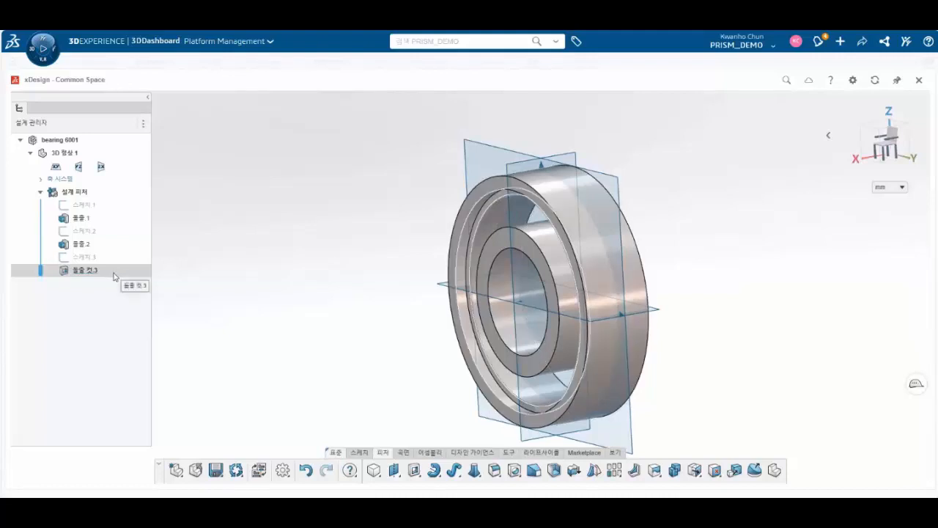
left_click(85, 271)
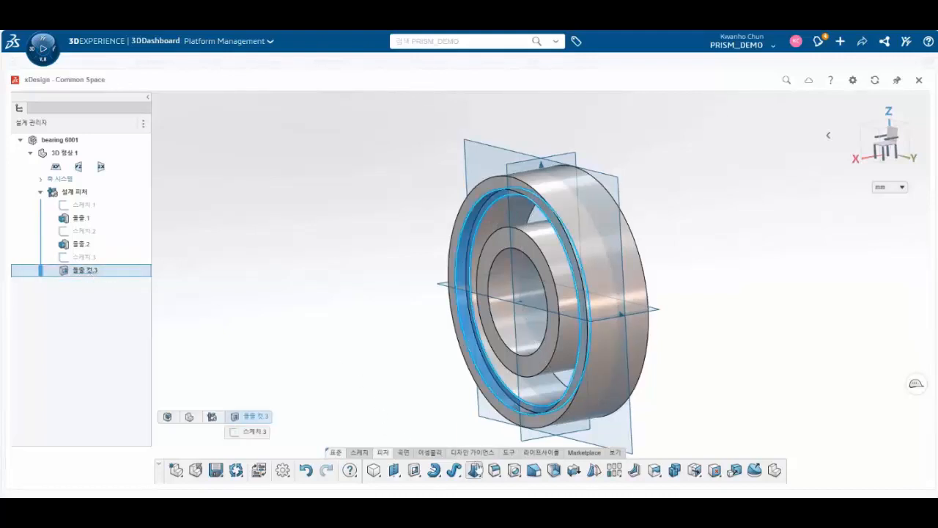
left_click(593, 470)
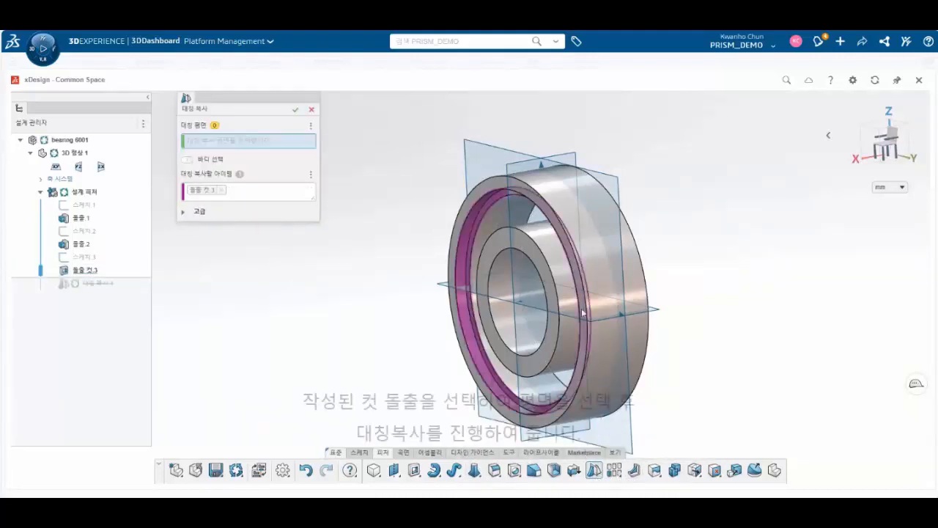
left_click(487, 148)
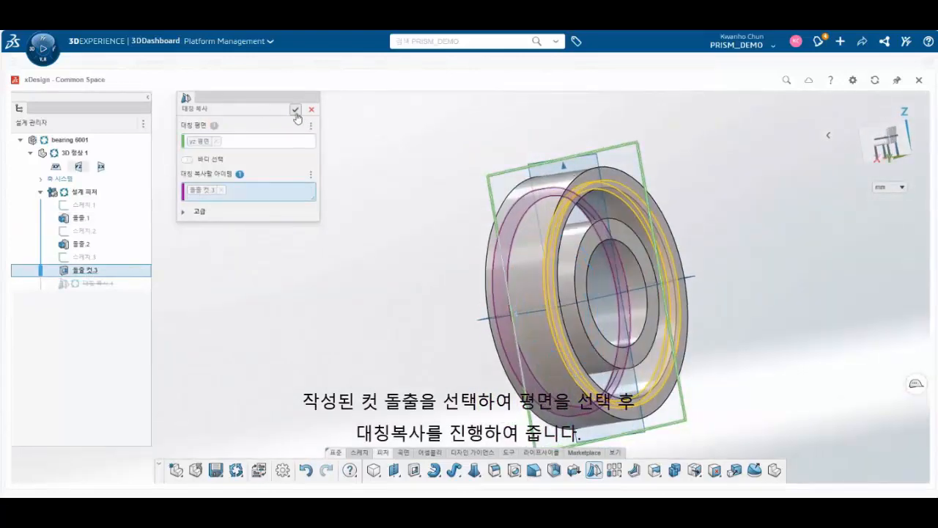
left_click(295, 110)
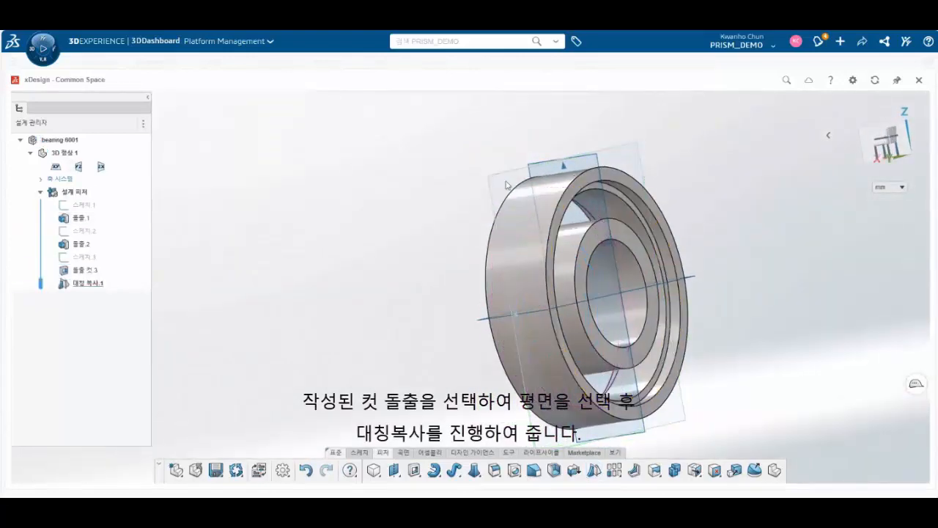
Start a sketch on the ZX plane and draw a circle centred about 10 mm above the origin for the ball path.
middle_click_drag(640, 253, 662, 263)
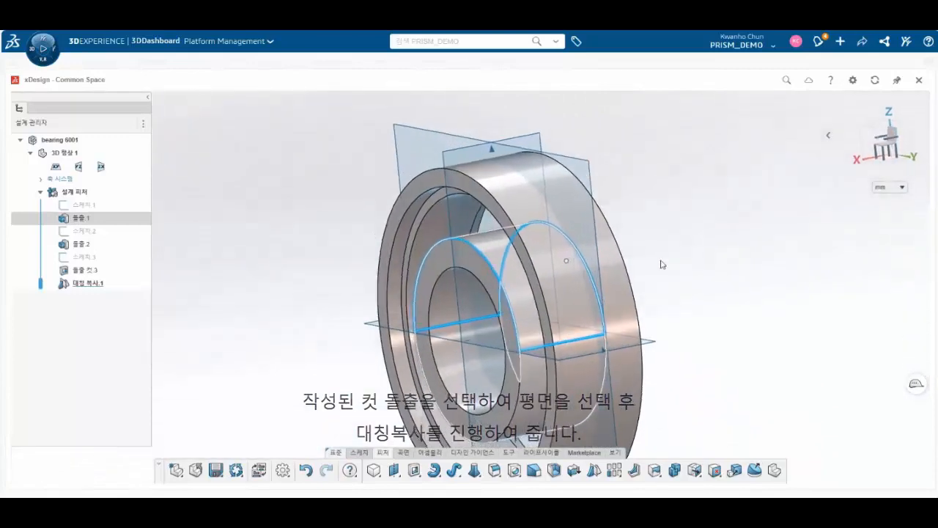
scroll(526, 274, "up", 3)
scroll(526, 327, "down", 2)
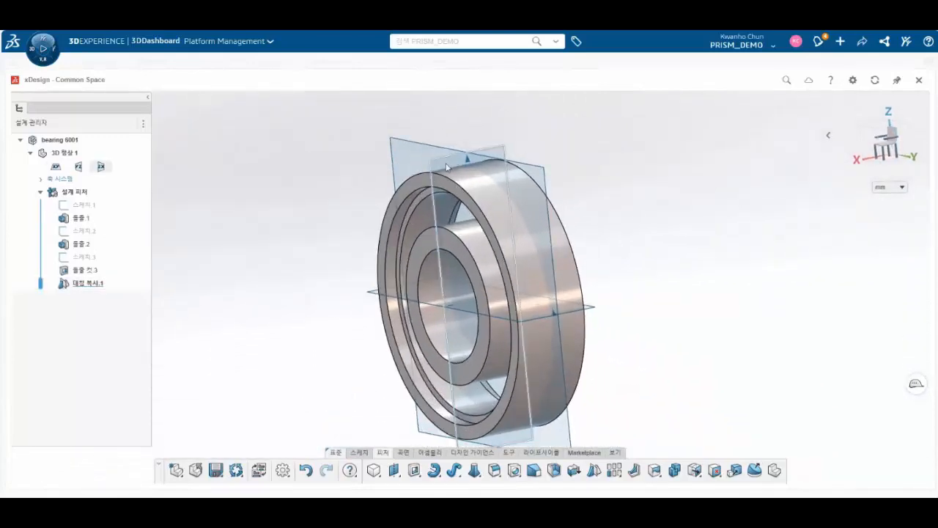
left_click(453, 164)
left_click(395, 470)
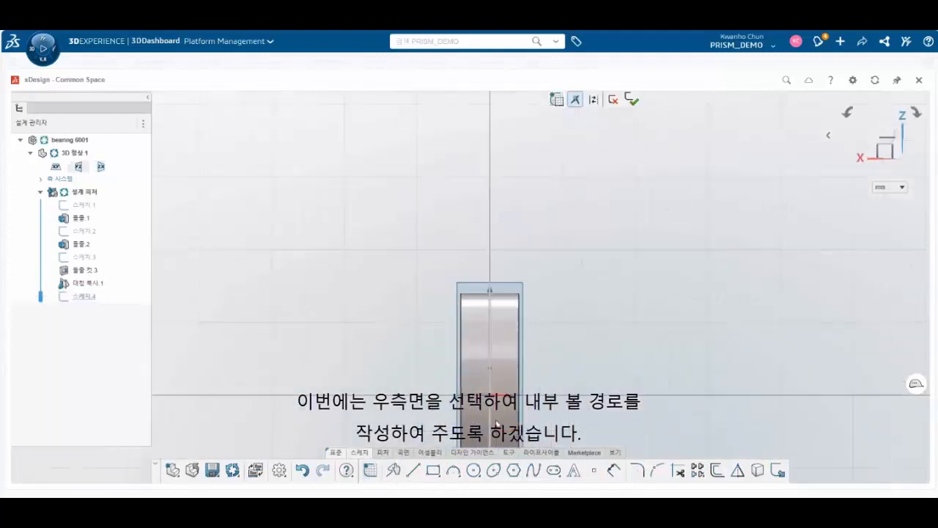
left_click(474, 470)
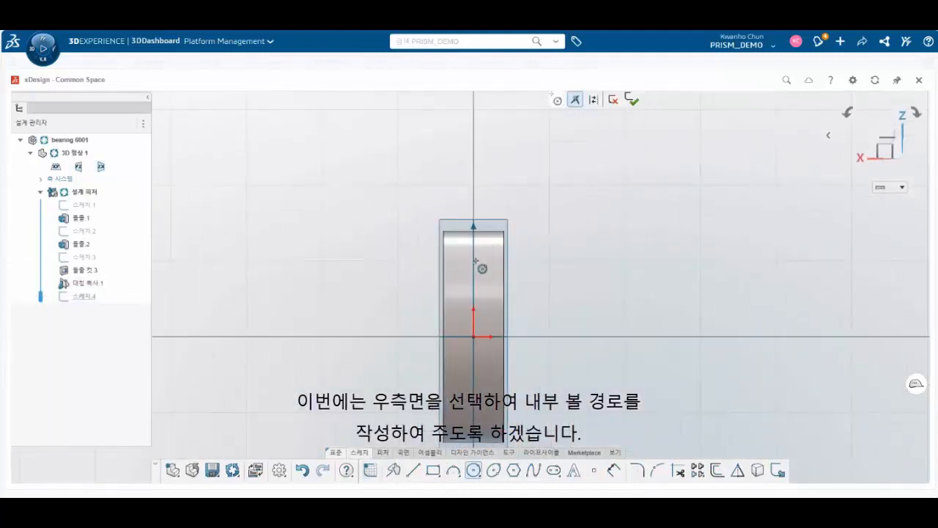
left_click(475, 261)
left_click(499, 276)
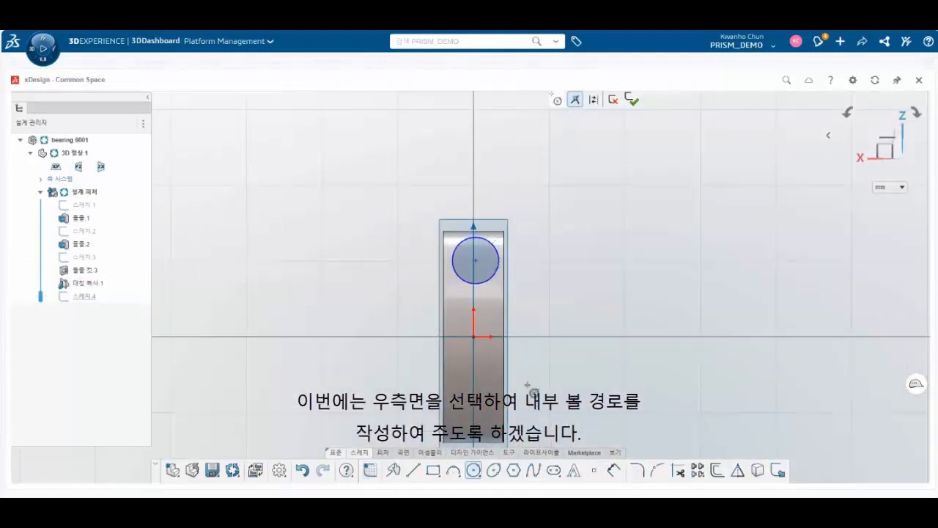
Dimension the ball path circle to 4.76 mm in diameter.
left_click(614, 470)
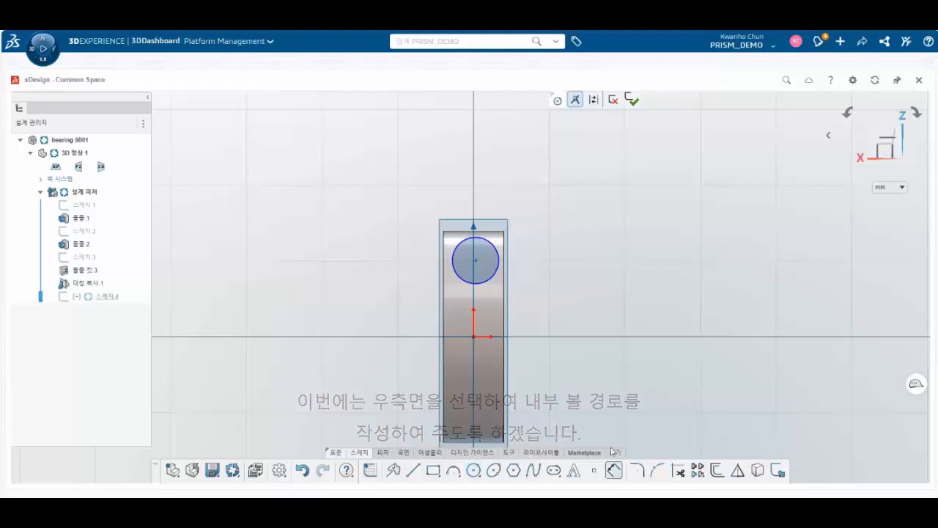
left_click(499, 252)
type("4")
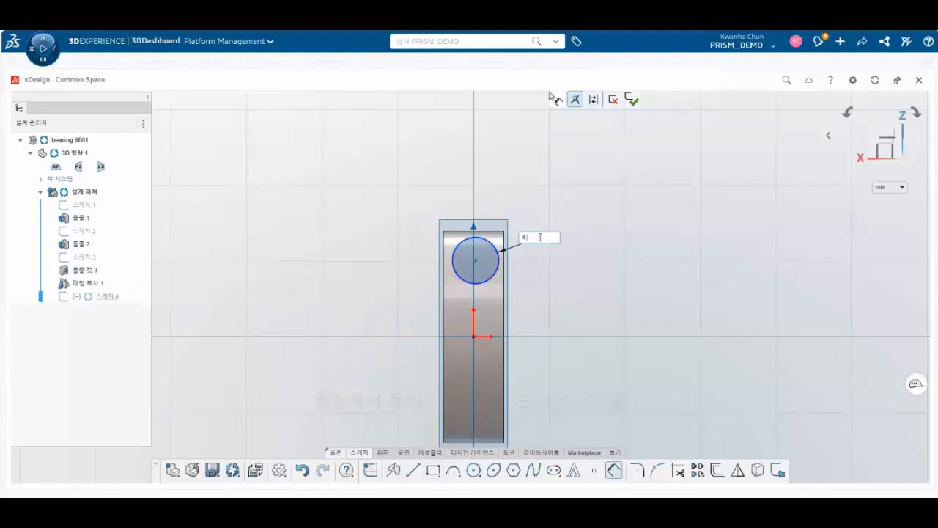
type(".76")
key("Return")
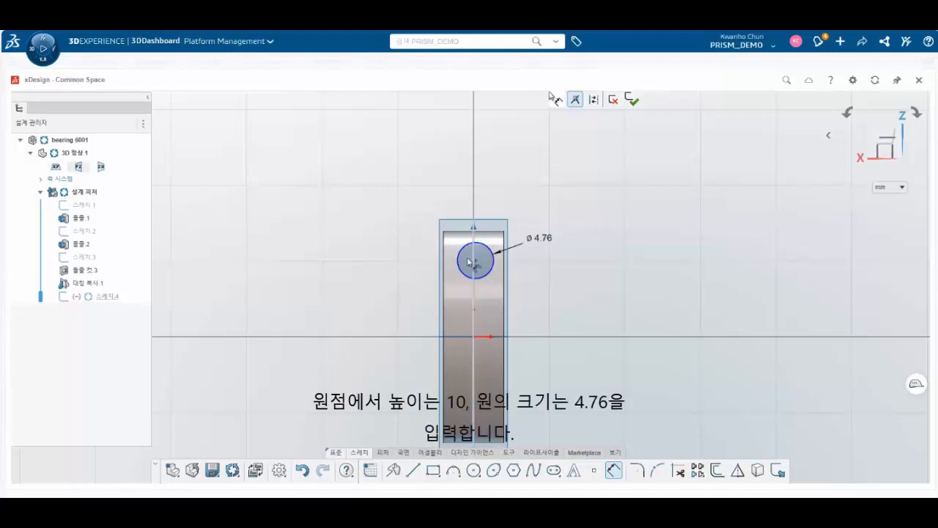
Align the ball path circle's centre with the origin using a vertical constraint.
left_click(475, 260)
left_click(474, 338)
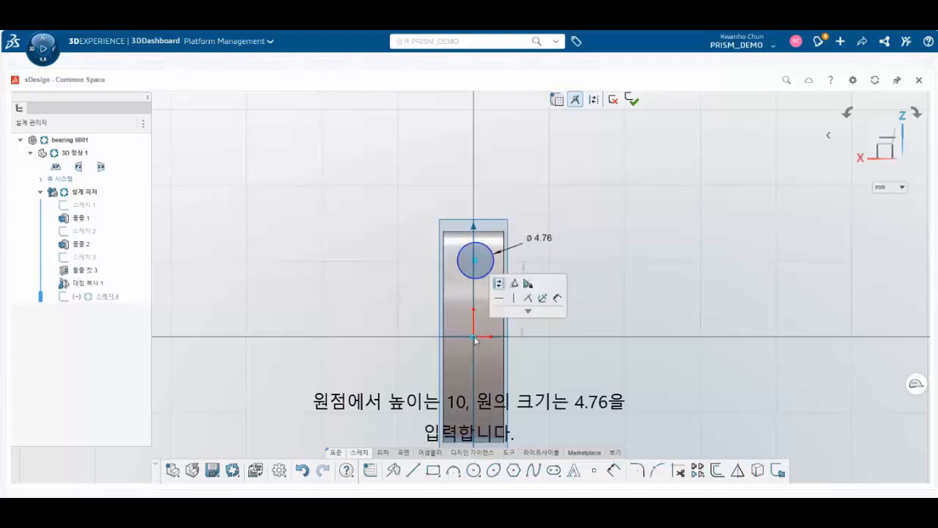
left_click(514, 298)
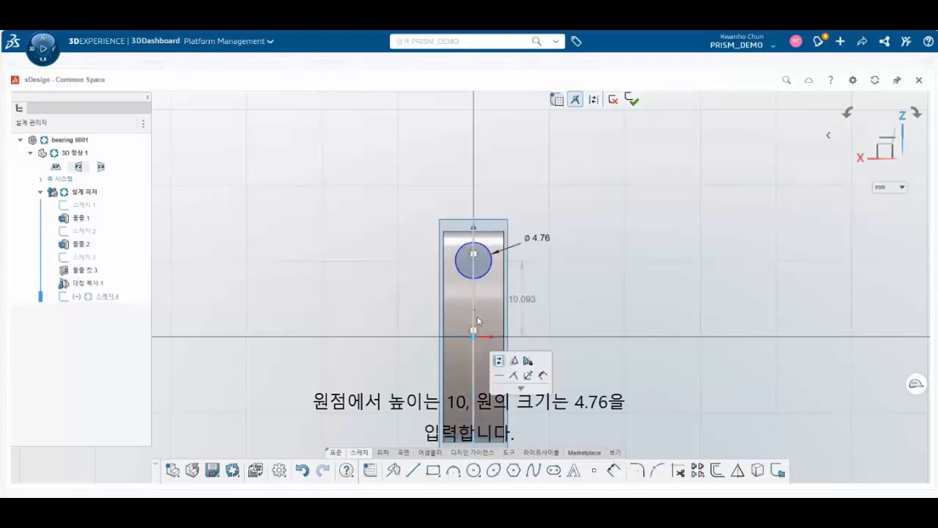
Dimension the ball path circle's centre 10 mm above the origin and finish the sketch.
left_click(614, 470)
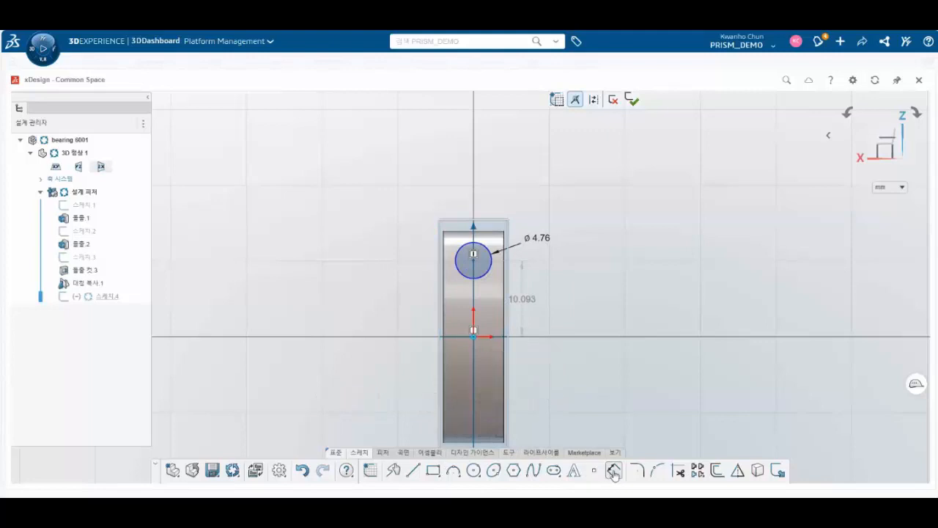
left_click(474, 261)
left_click(408, 292)
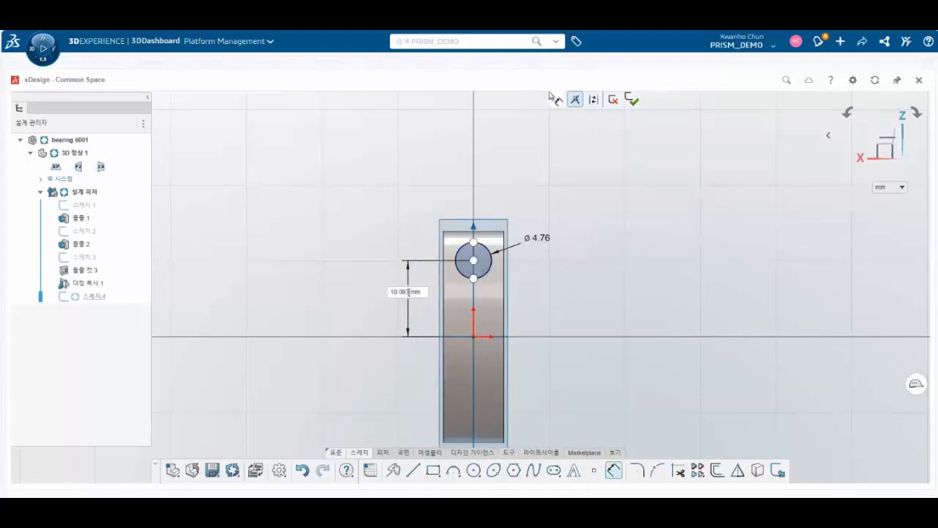
type("10")
key("Return")
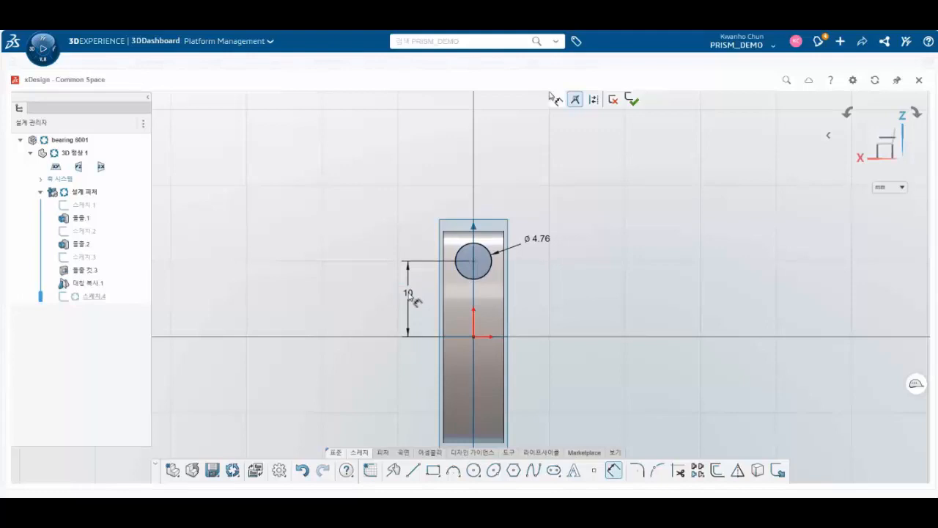
left_click(635, 100)
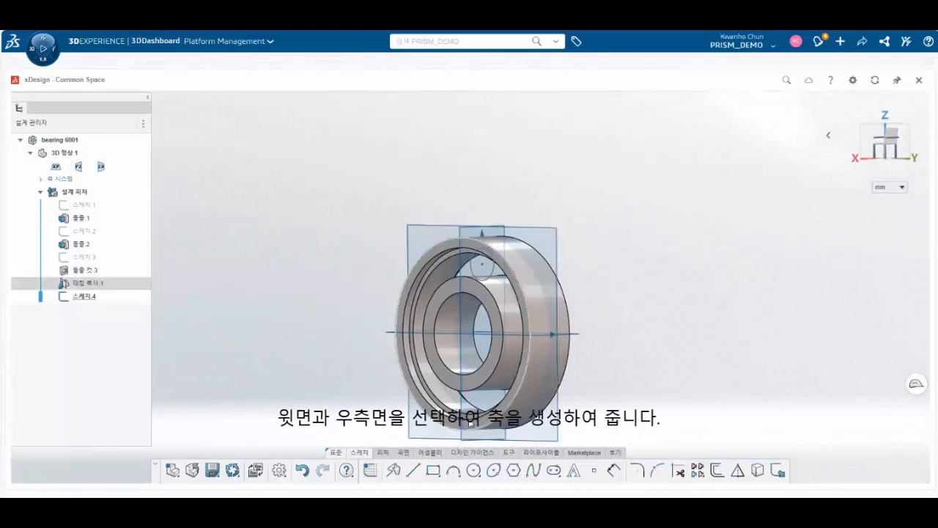
Create a reference axis through the bearing's centre from the intersection of the ZX and XY planes.
scroll(471, 421, "down", 1)
middle_click_drag(507, 255, 585, 249)
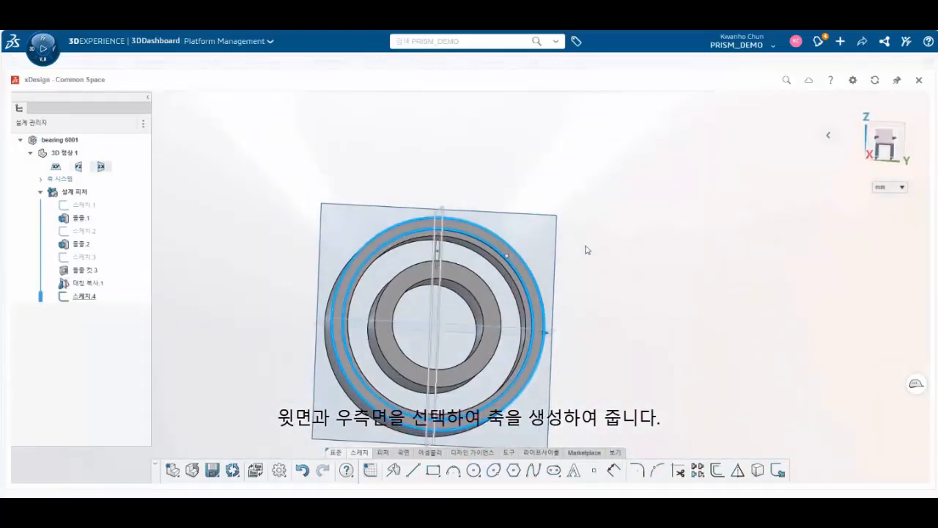
left_click(382, 453)
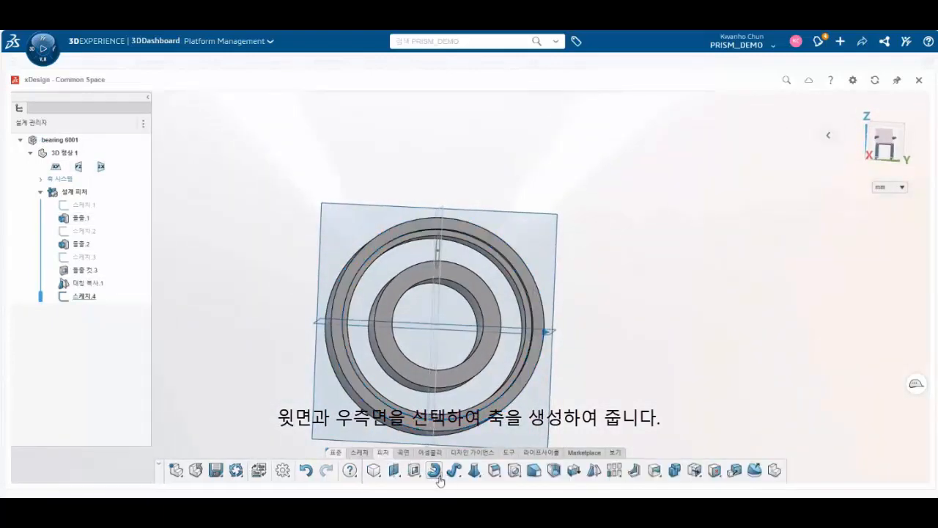
left_click(434, 471)
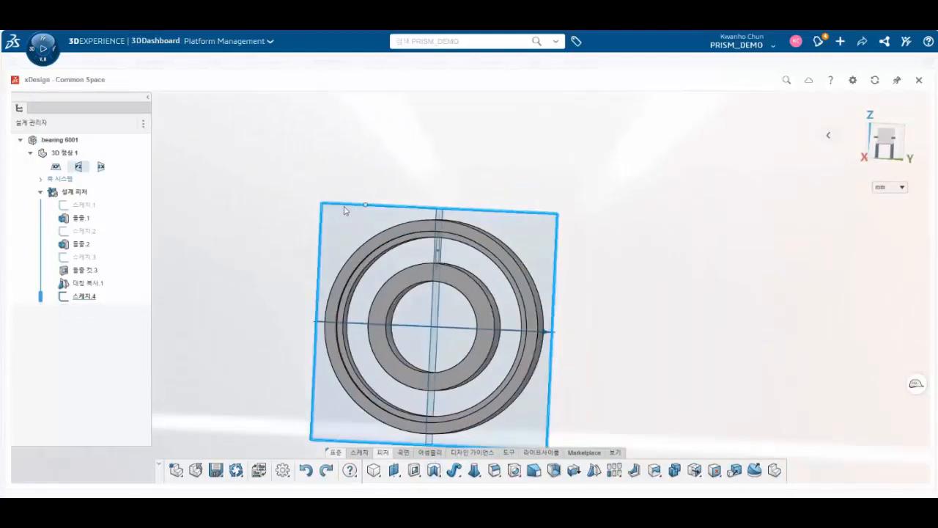
middle_click_drag(344, 209, 565, 274)
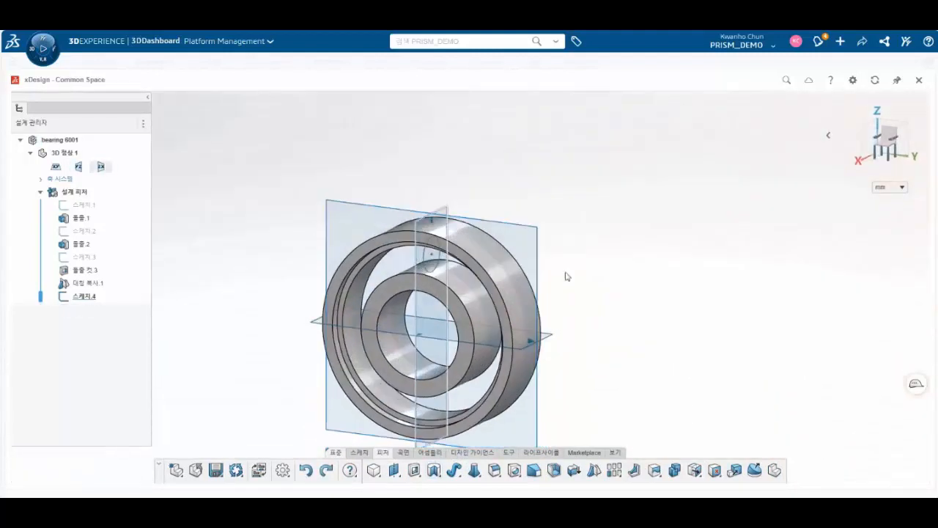
left_click(394, 471)
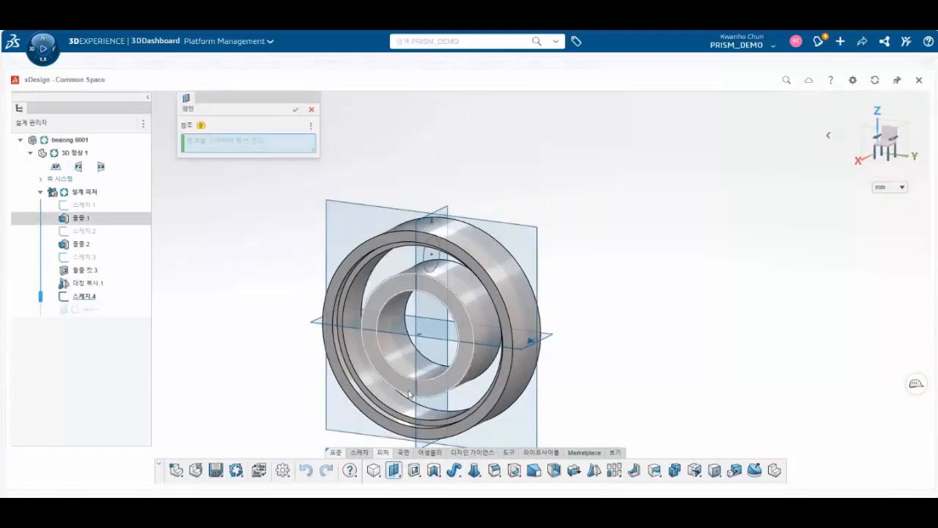
left_click(400, 479)
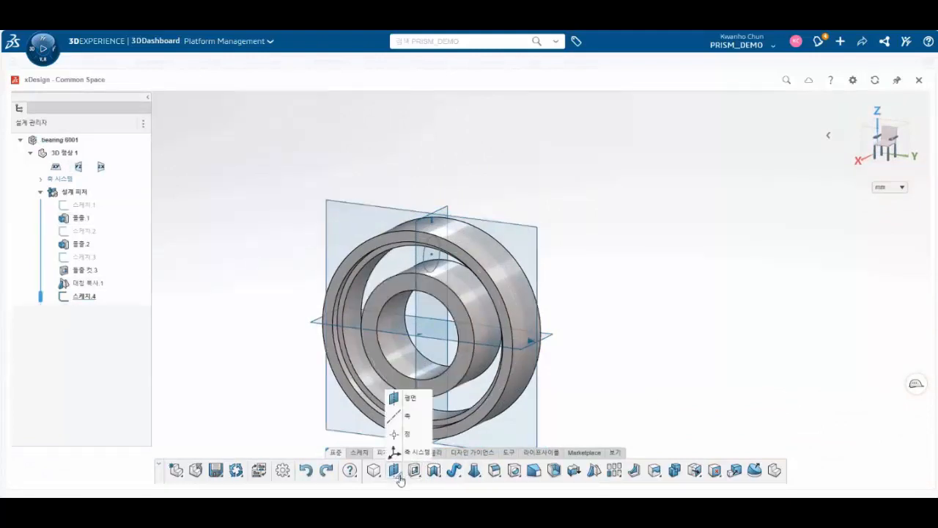
left_click(409, 416)
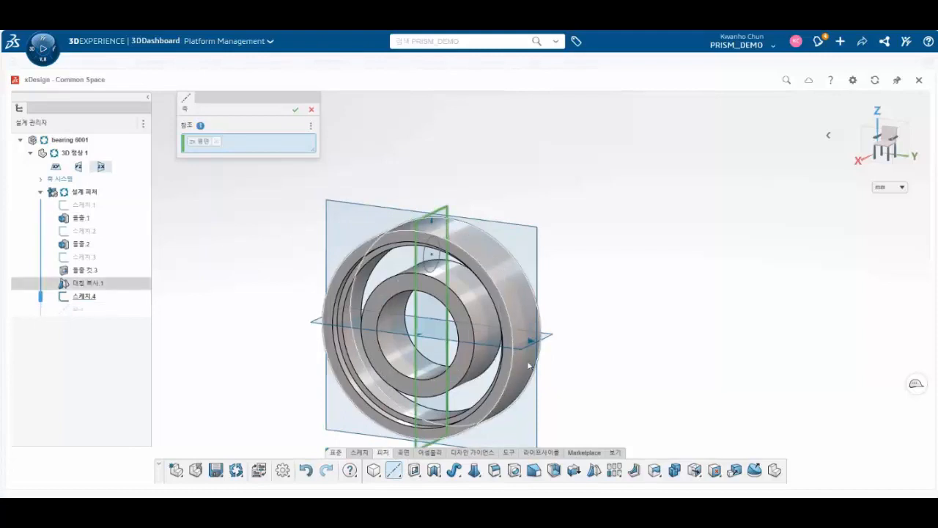
left_click(535, 339)
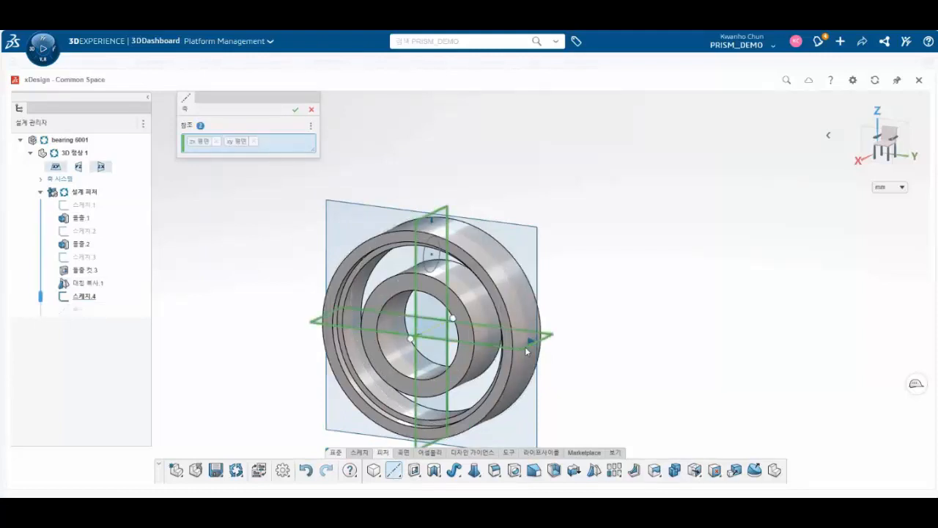
left_click(294, 110)
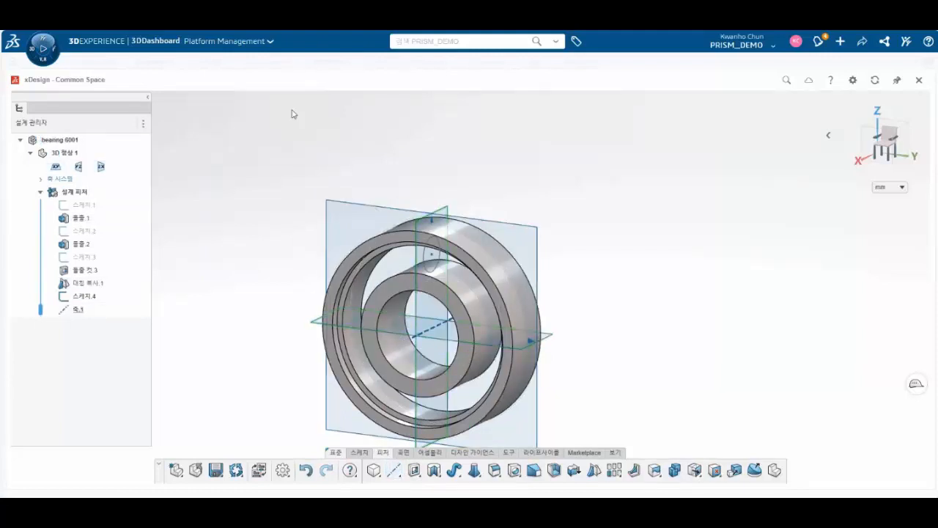
Cut the ball groove by revolving the circle sketch a full turn about the new axis.
left_click(415, 341)
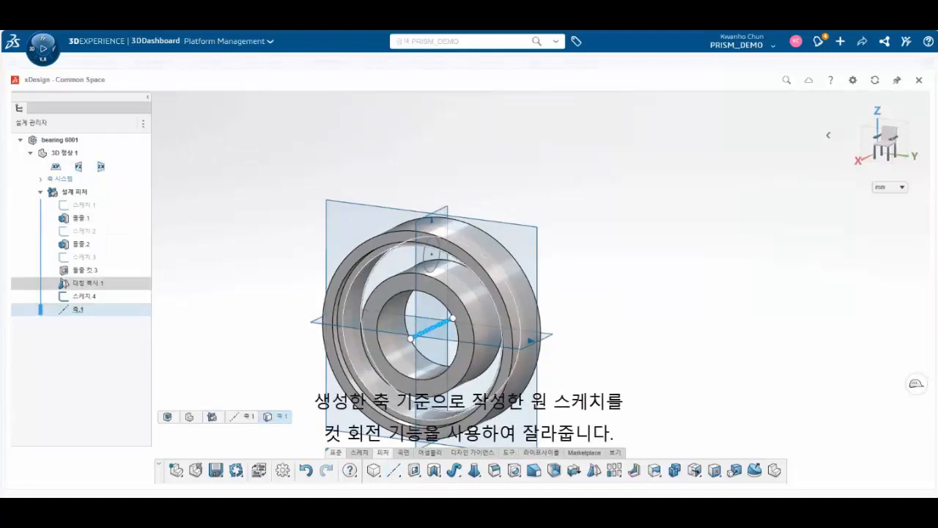
left_click(434, 470)
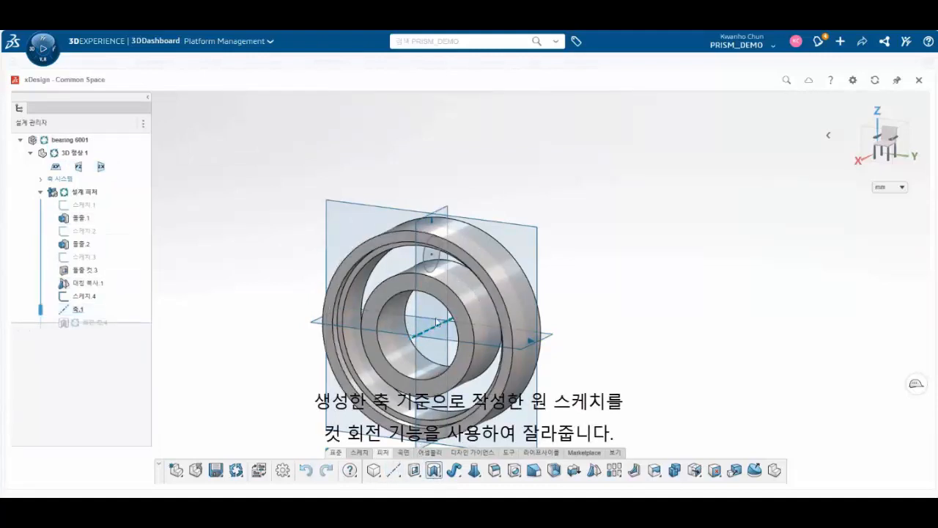
left_click(425, 265)
middle_click_drag(425, 266, 345, 303)
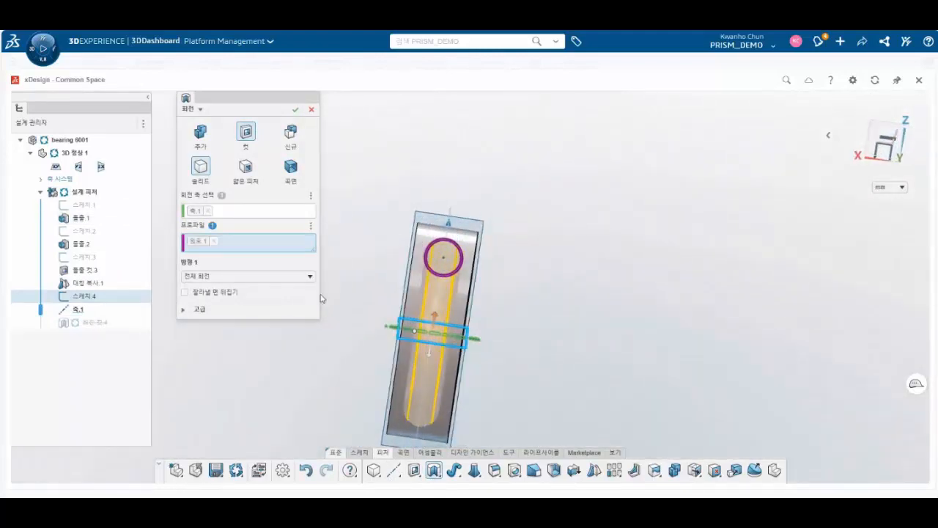
left_click(294, 110)
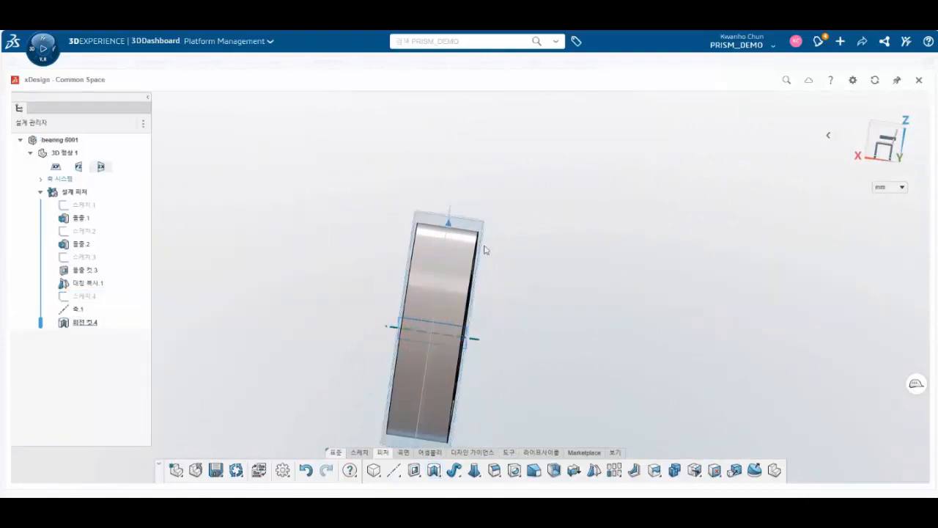
Examine the revolved ball groove on the inner and outer rings from several angles.
middle_click_drag(486, 247, 425, 299)
scroll(356, 297, "down", 4)
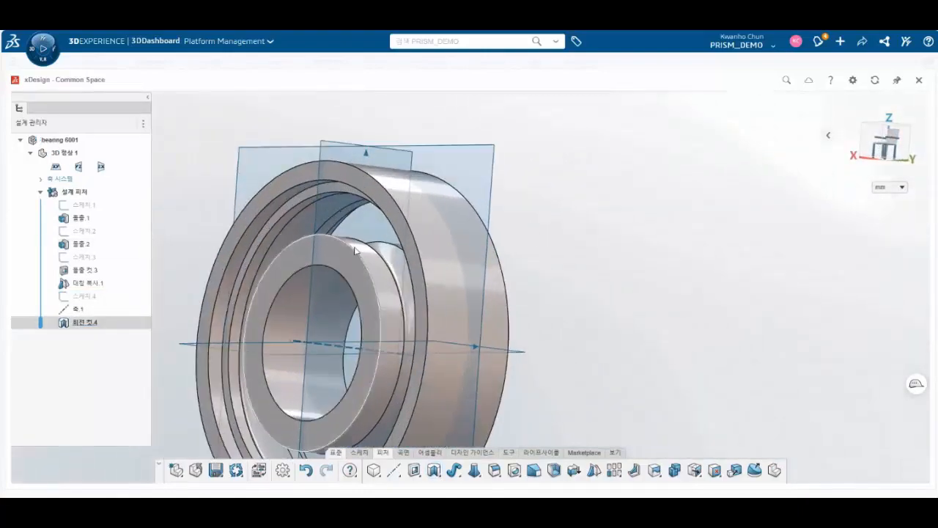
left_click(328, 249)
mouse_move(328, 249)
middle_mouse_down()
mouse_move(337, 218)
mouse_move(379, 239)
mouse_move(480, 237)
mouse_move(433, 178)
mouse_move(360, 272)
mouse_move(336, 264)
middle_mouse_up()
scroll(337, 261, "up", 5)
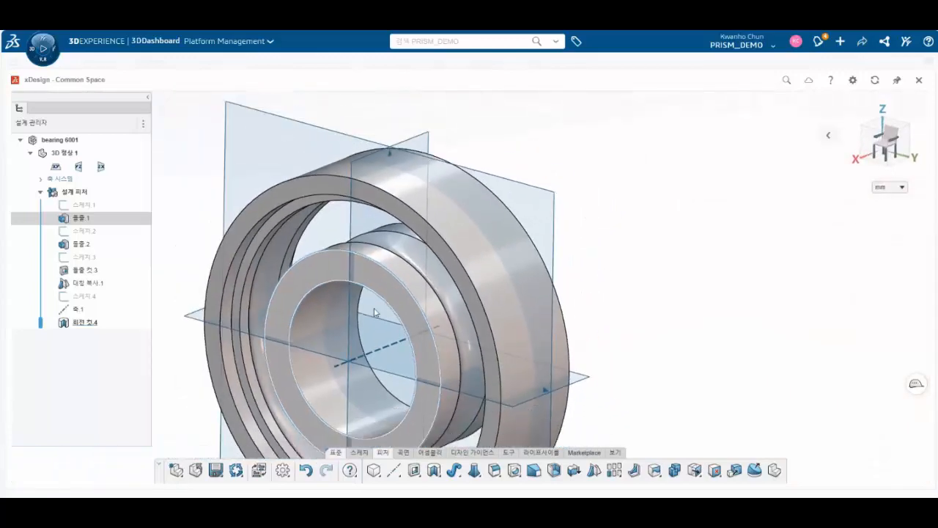
scroll(388, 371, "down", 3)
scroll(408, 388, "down", 1)
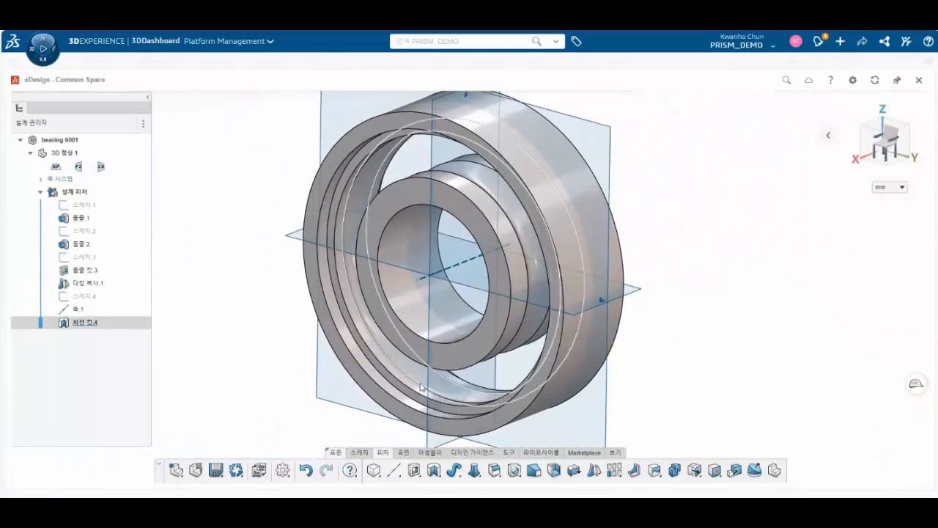
Start a new sketch on the ZX plane for the bearing's ball.
left_click(435, 147)
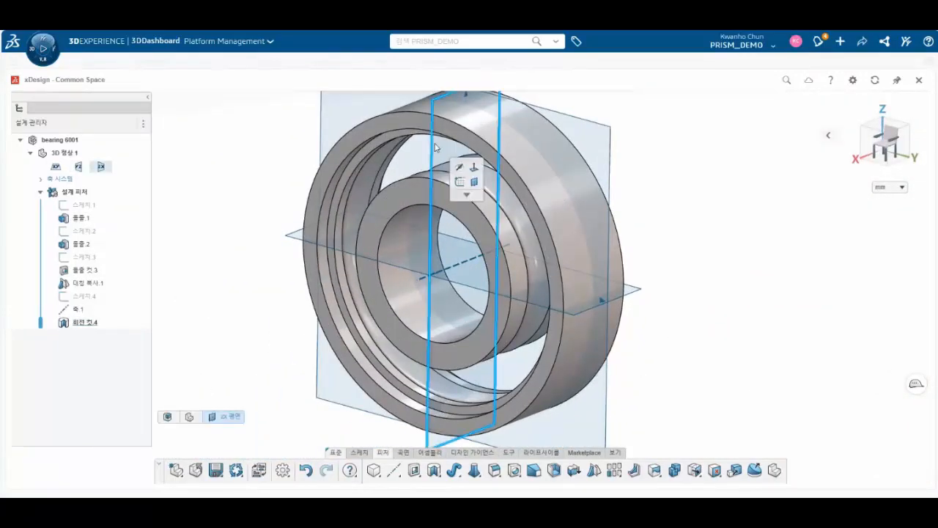
scroll(442, 278, "up", 2)
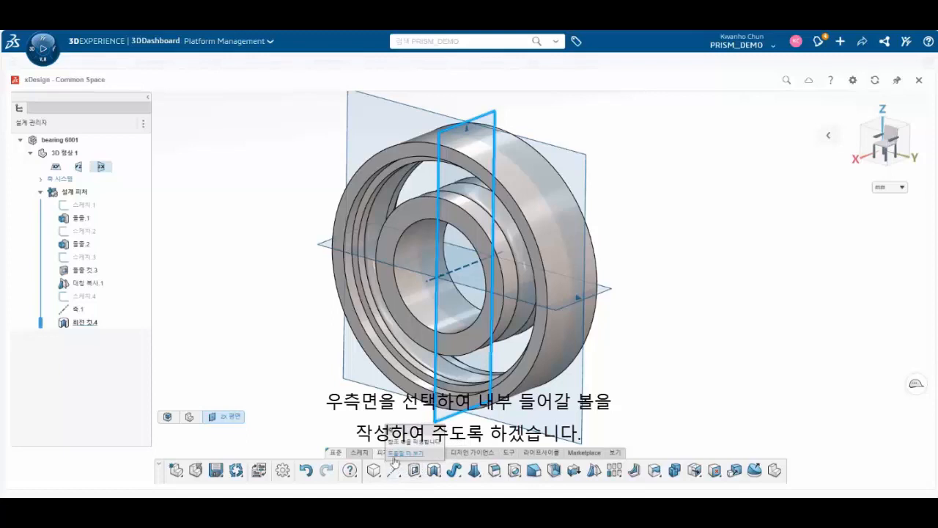
left_click(364, 454)
left_click(370, 470)
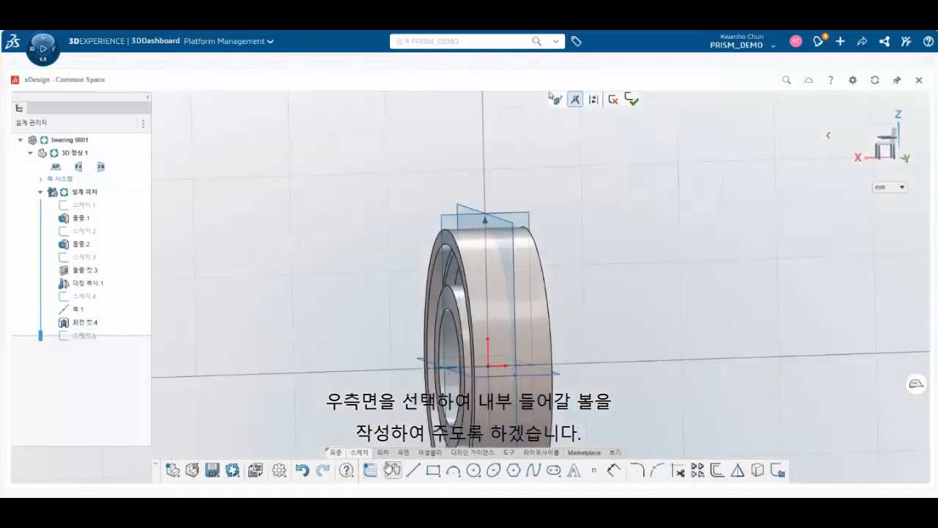
Show the hidden ball path circle sketch and convert its circle into the new sketch.
left_click(83, 296)
left_click(121, 244)
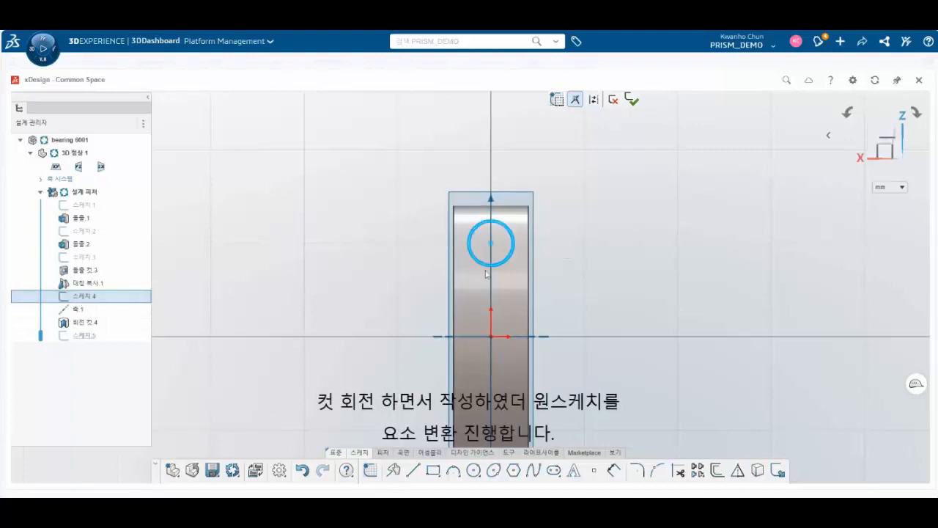
left_click(758, 472)
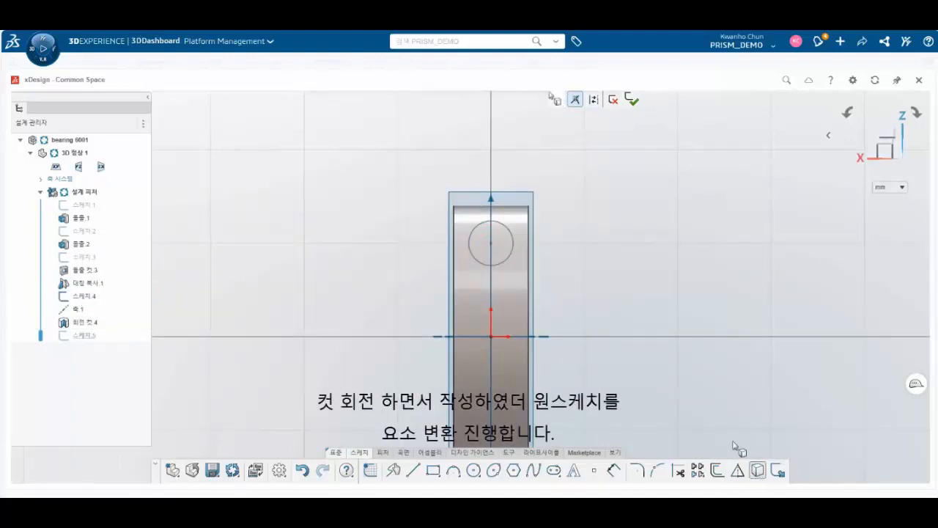
left_click(470, 239)
Draw a vertical line across the circle's full diameter, trim away the circle's right half and finish the sketch.
left_click(413, 469)
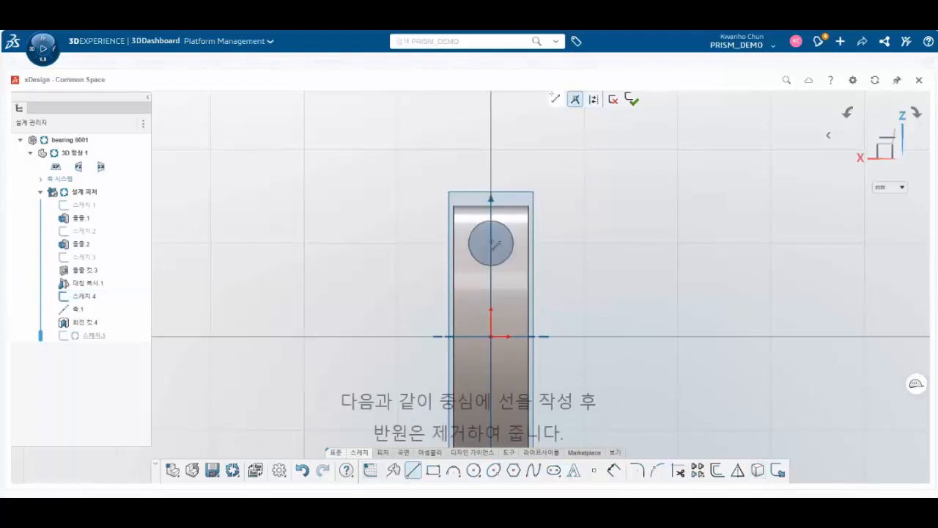
left_click(491, 220)
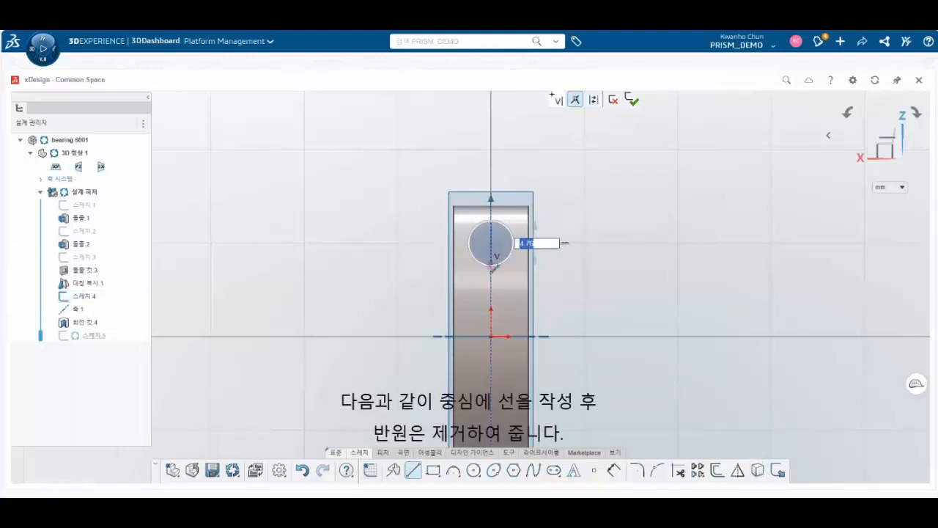
left_click(491, 265)
left_click(638, 470)
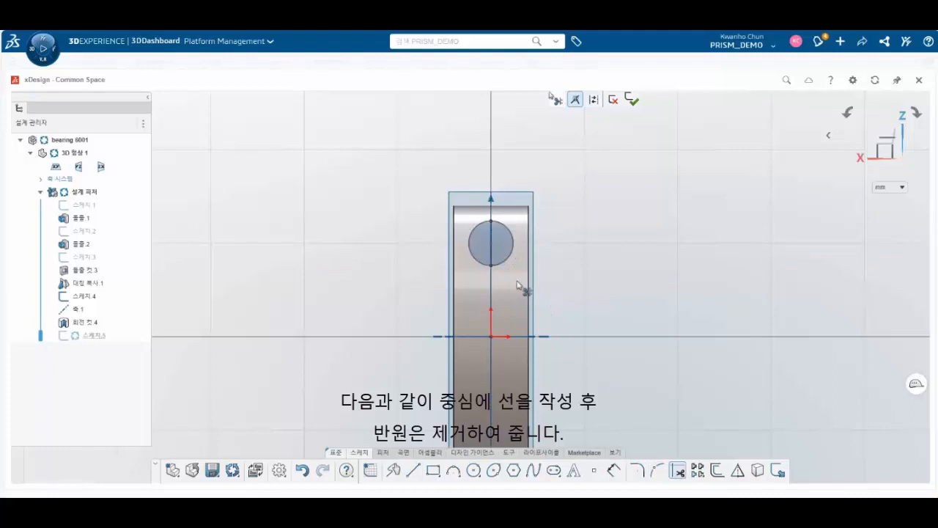
left_click(631, 100)
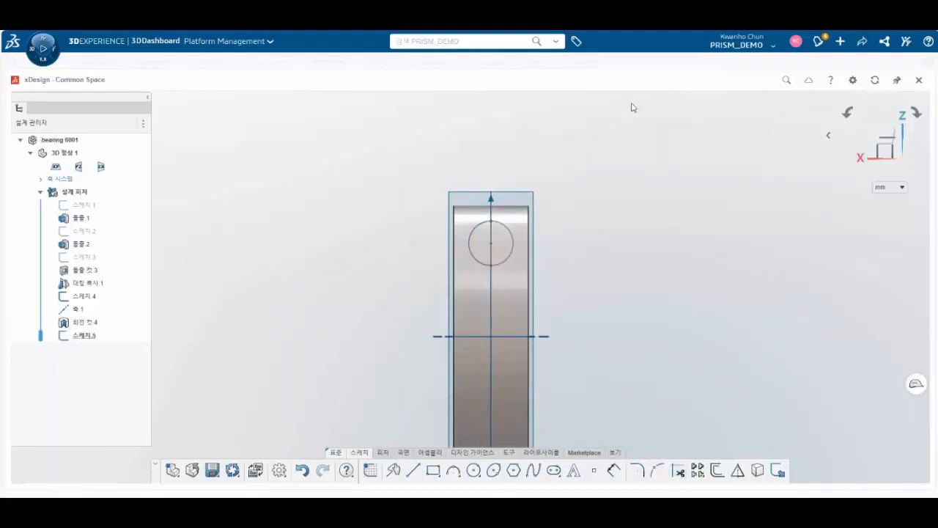
Revolve the half-circle profile a full turn about its straight line as an added solid to form the ball.
left_click(383, 453)
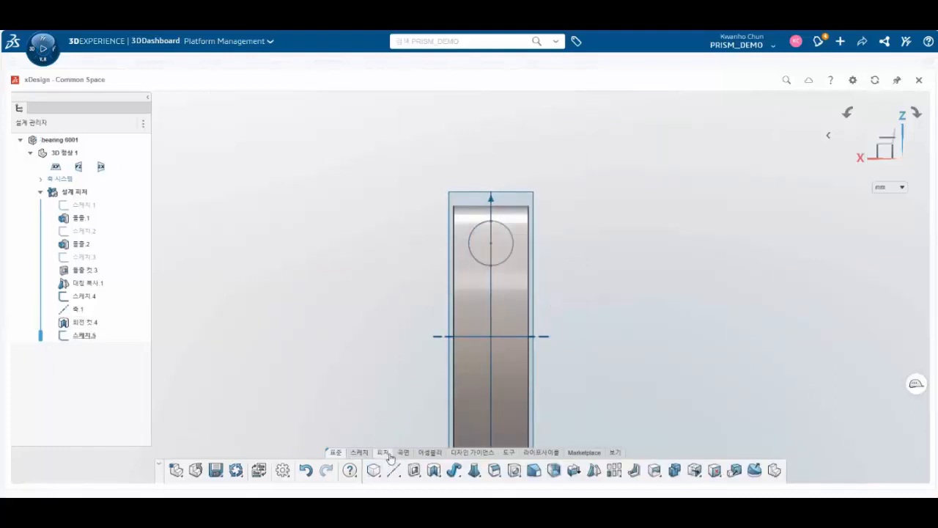
left_click(437, 473)
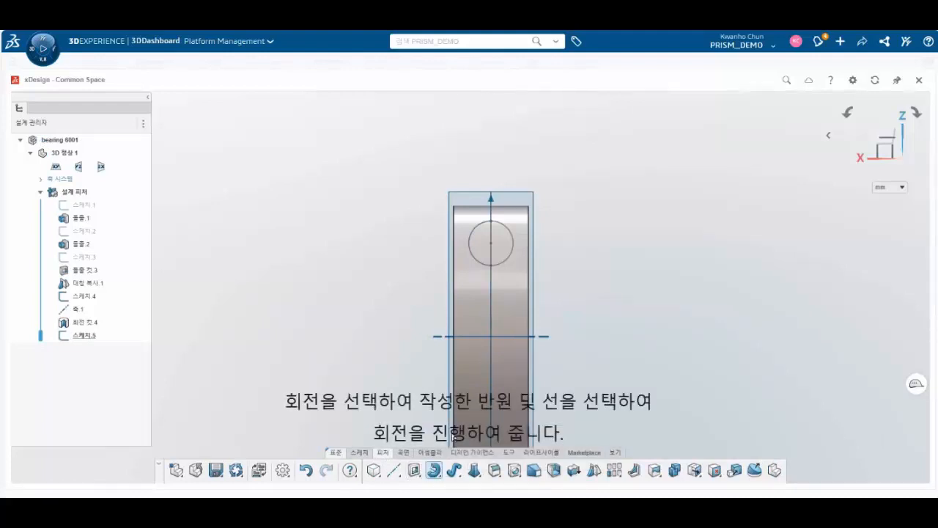
left_click(491, 236)
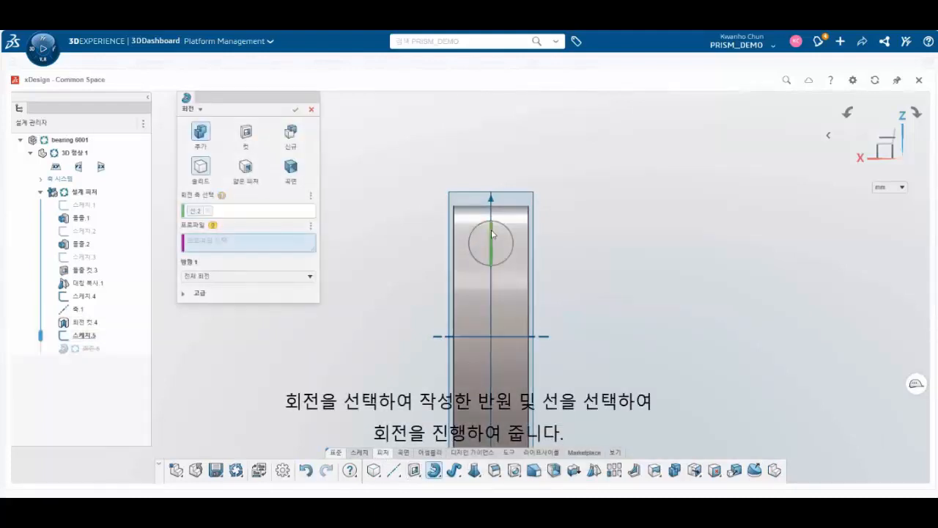
left_click(478, 240)
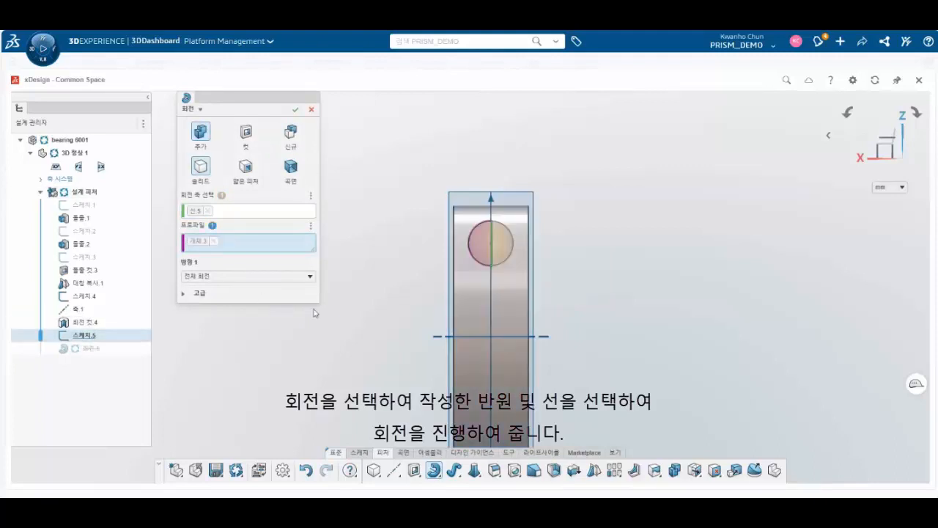
left_click(295, 110)
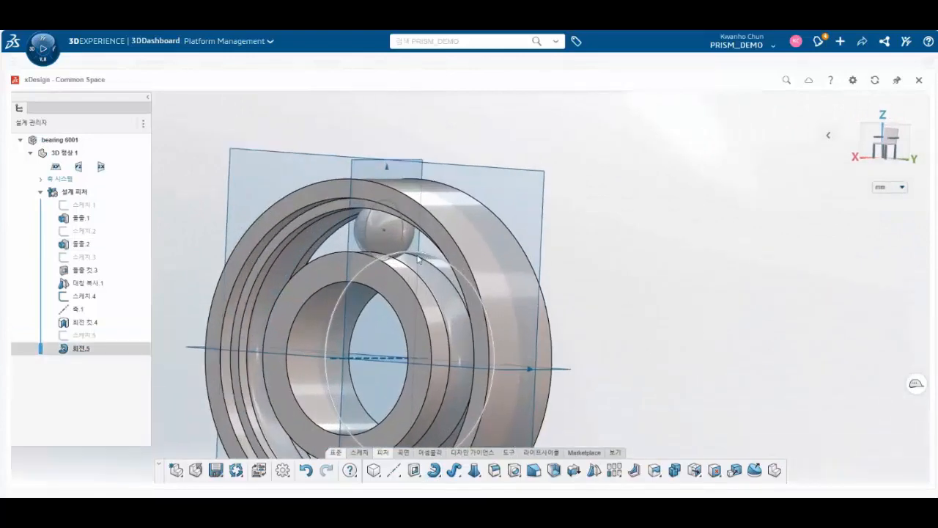
Hide the ball path circle sketch used for the groove cut.
left_click(86, 296)
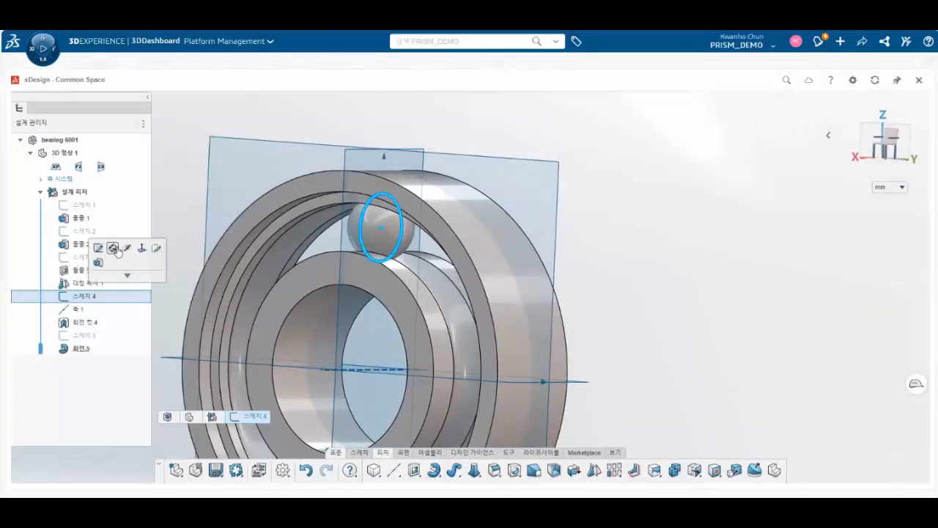
left_click(176, 246)
scroll(363, 244, "down", 2)
scroll(455, 289, "up", 3)
scroll(379, 296, "down", 2)
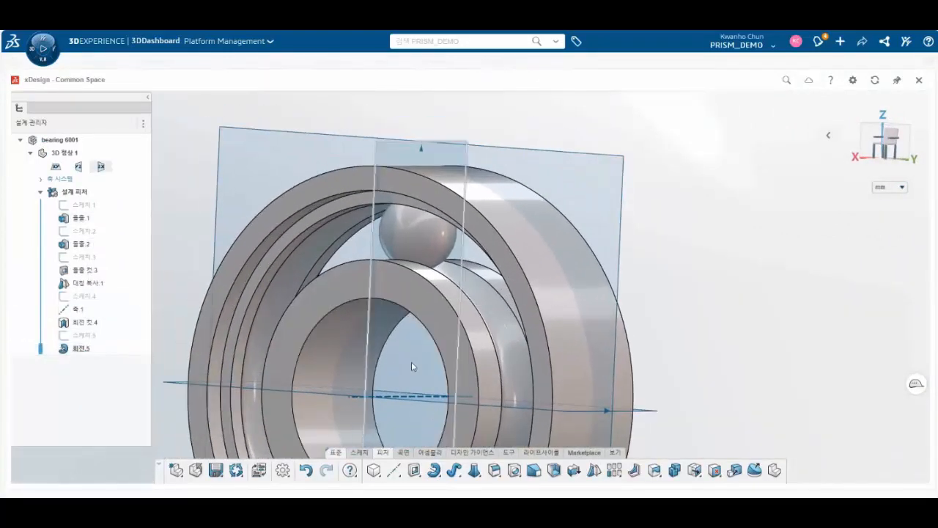
left_click(81, 351)
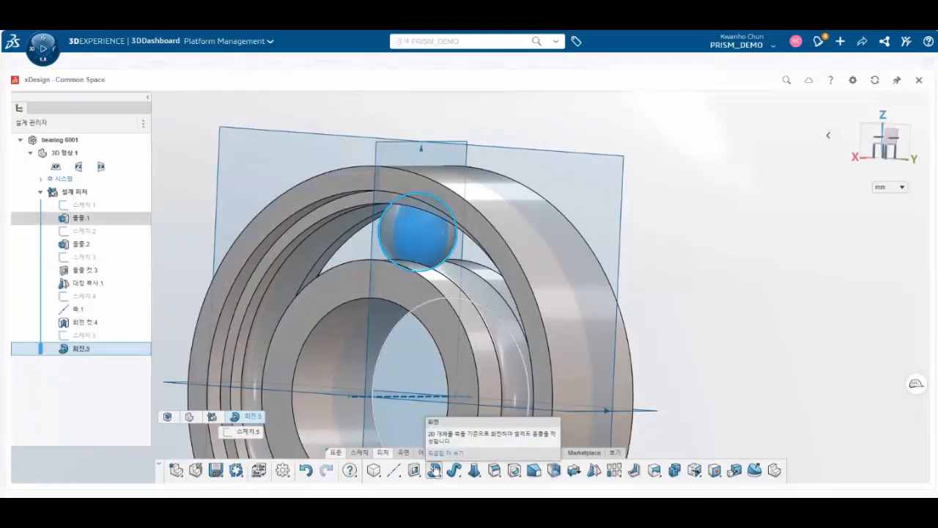
left_click(435, 470)
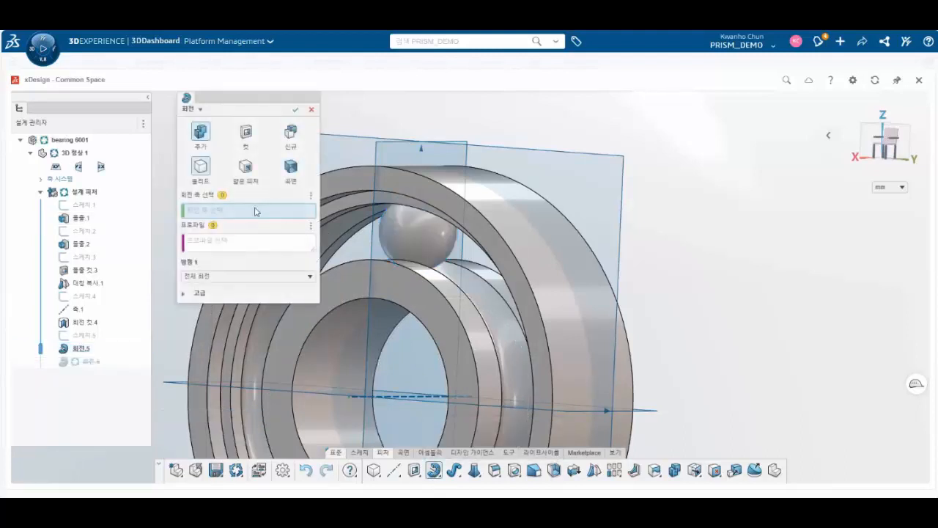
left_click(311, 109)
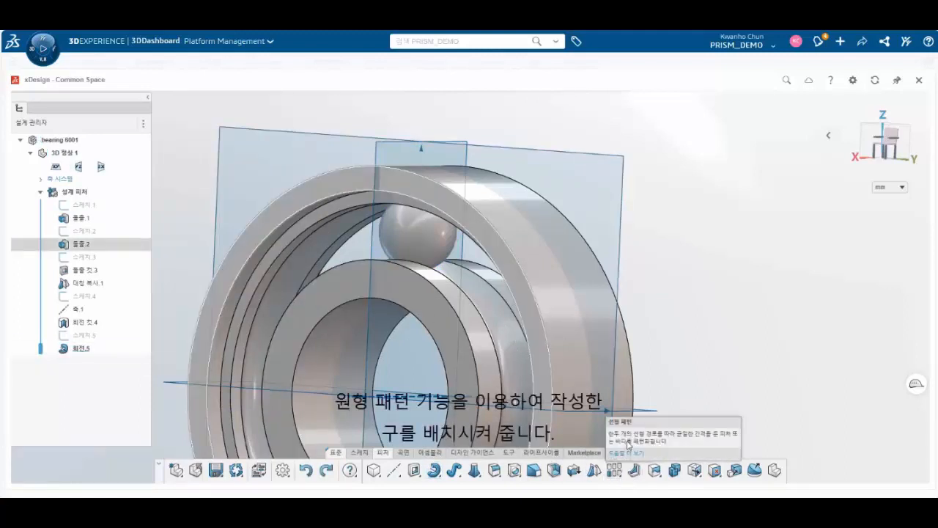
Start a circular pattern of the revolved ball feature using the bearing's central axis as the pattern axis.
mouse_move(626, 482)
left_click(625, 453)
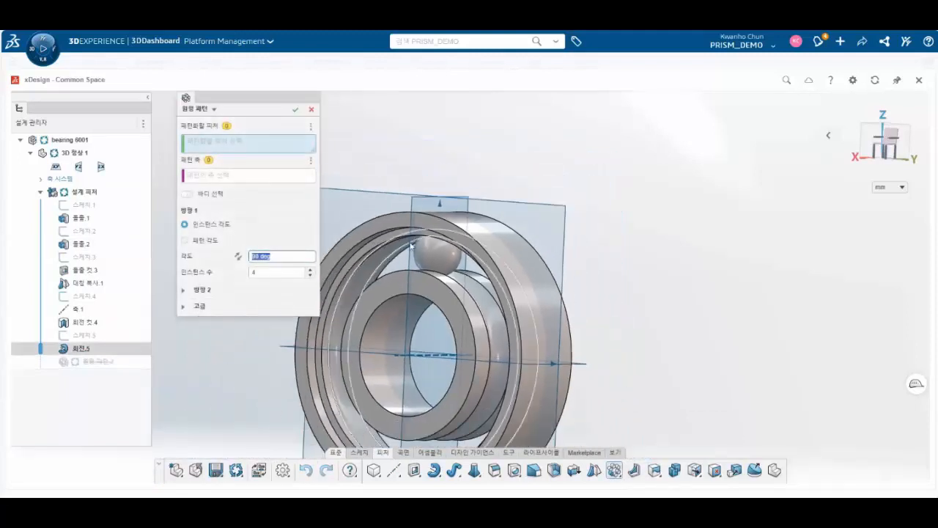
left_click(439, 251)
middle_click_drag(401, 357, 400, 407)
left_click(236, 178)
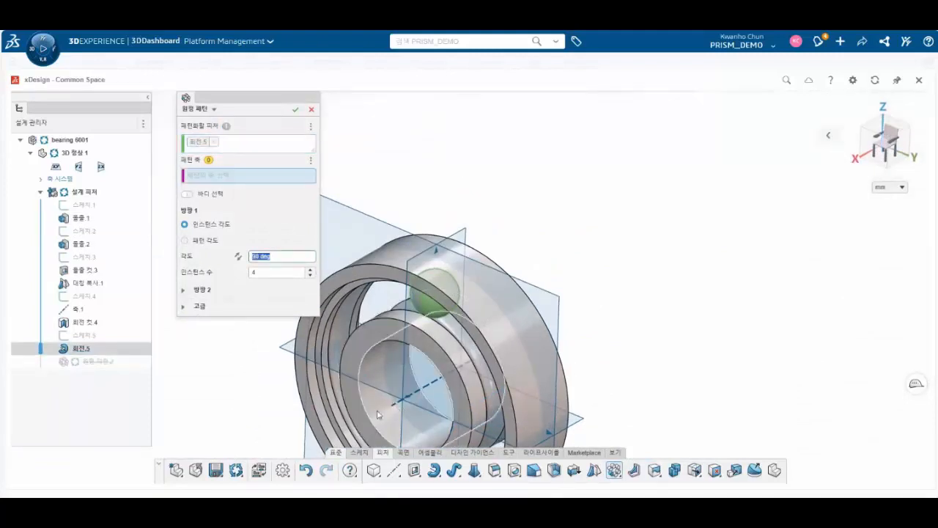
left_click(396, 405)
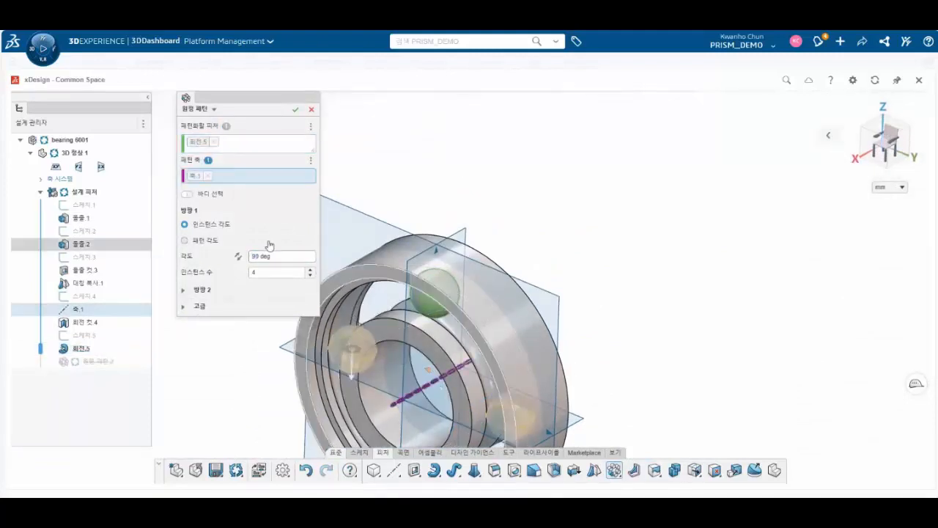
Define the ball pattern by a total pattern angle of 360 deg with 8 instances and create it.
left_click(291, 259)
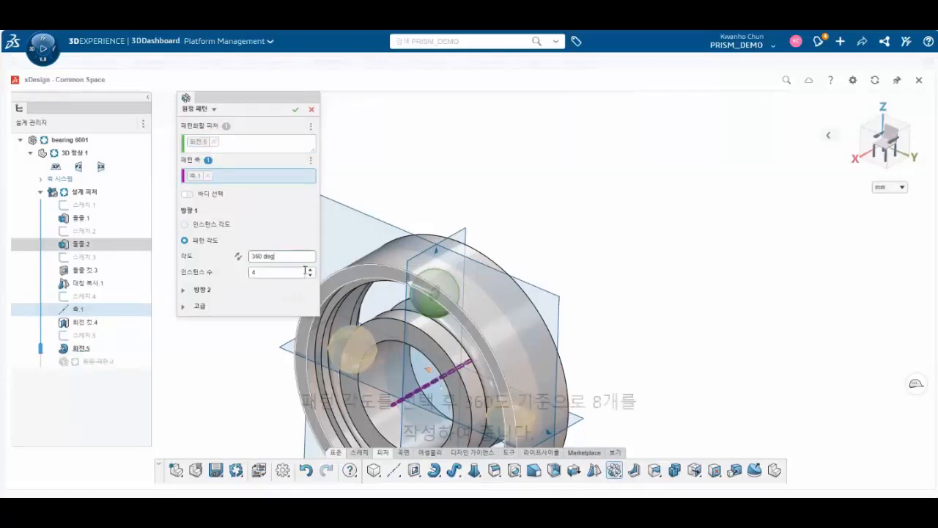
left_click(310, 269)
left_click(311, 269)
left_click(310, 269)
left_click(310, 269)
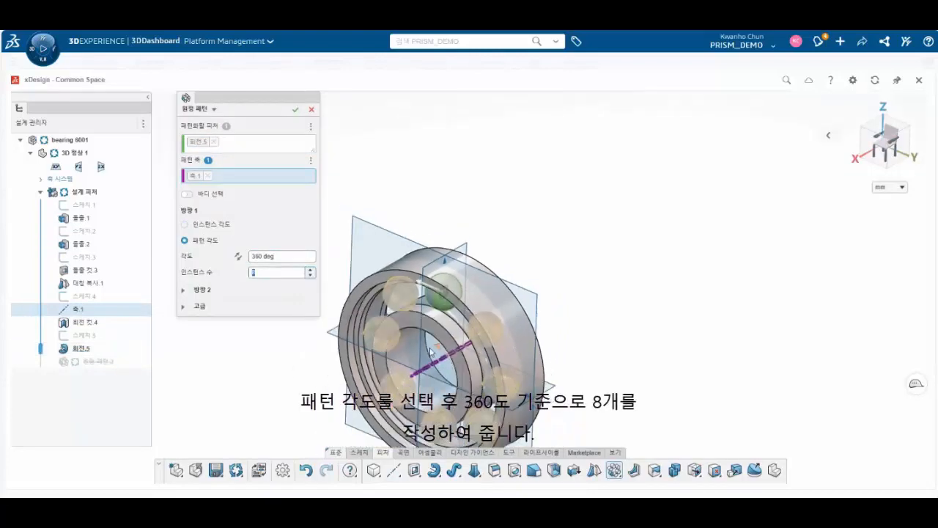
middle_click_drag(371, 333, 479, 310)
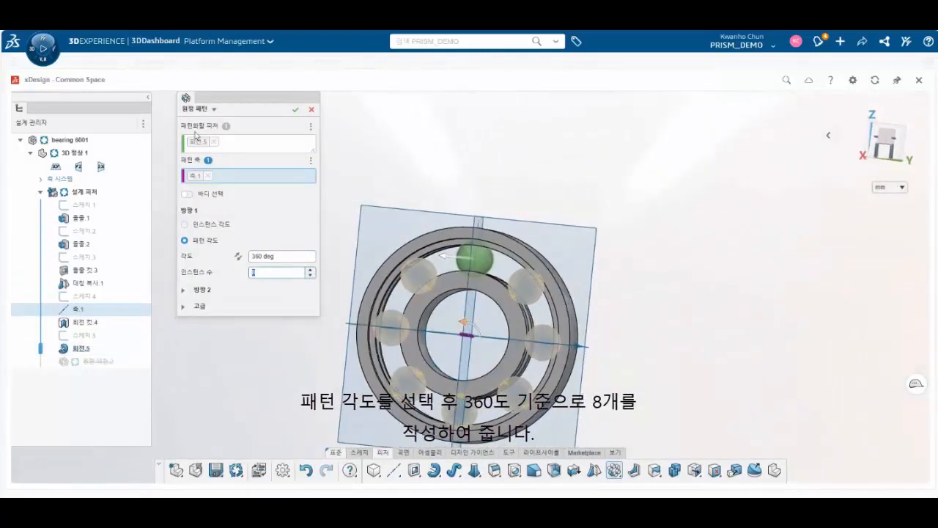
left_click(294, 111)
Start a new sketch on the ZX plane for the bearing cover.
middle_click_drag(367, 251, 467, 351)
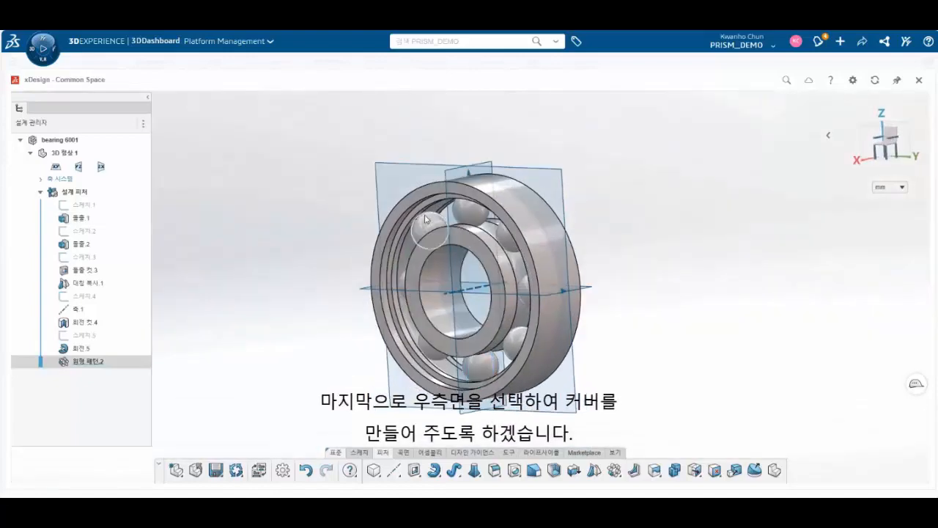
left_click(446, 174)
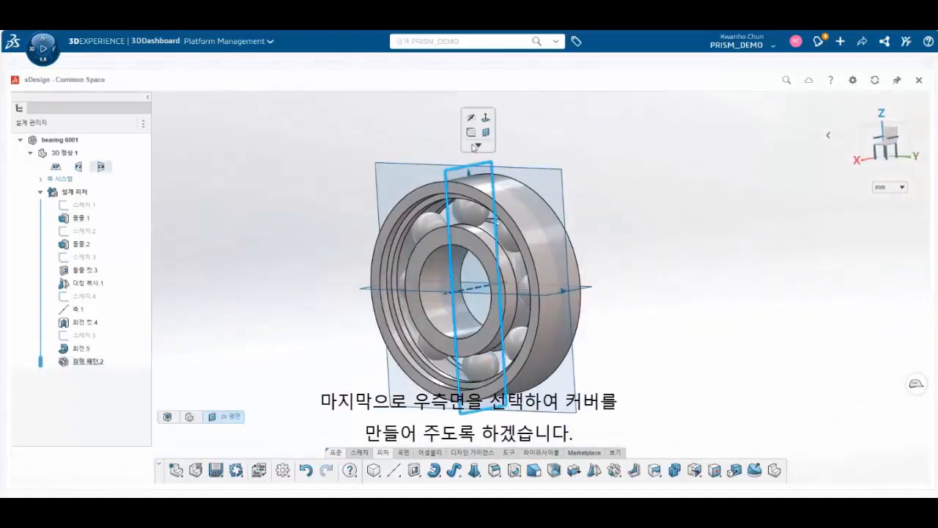
left_click(471, 135)
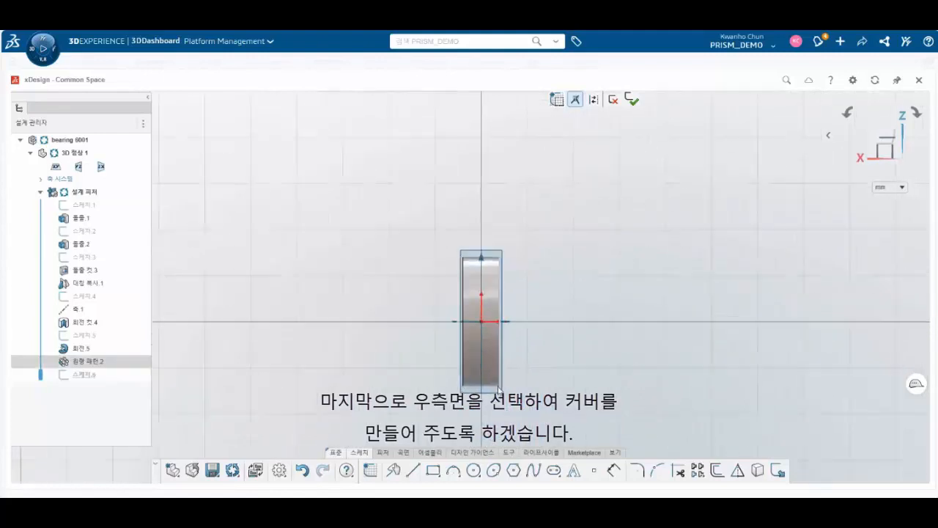
scroll(499, 388, "up", 5)
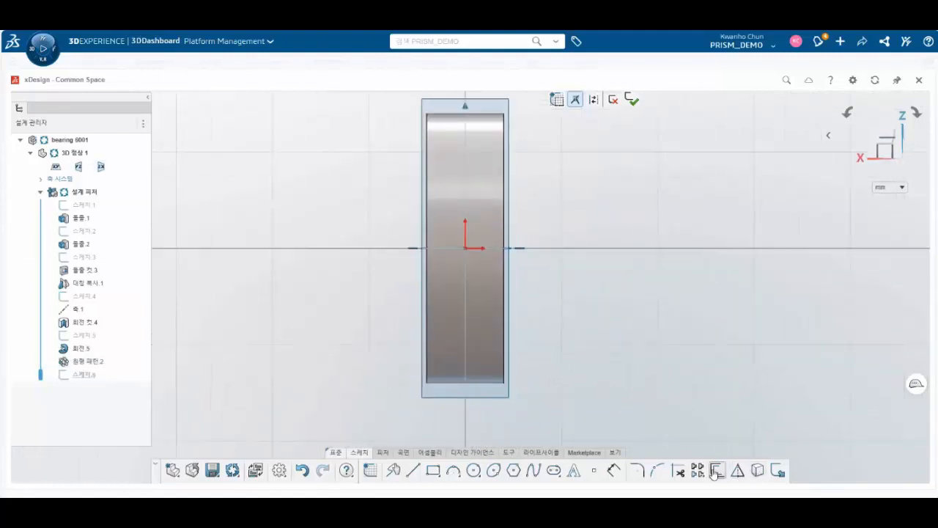
Change the model's view mode from shaded to wireframe display.
left_click(620, 454)
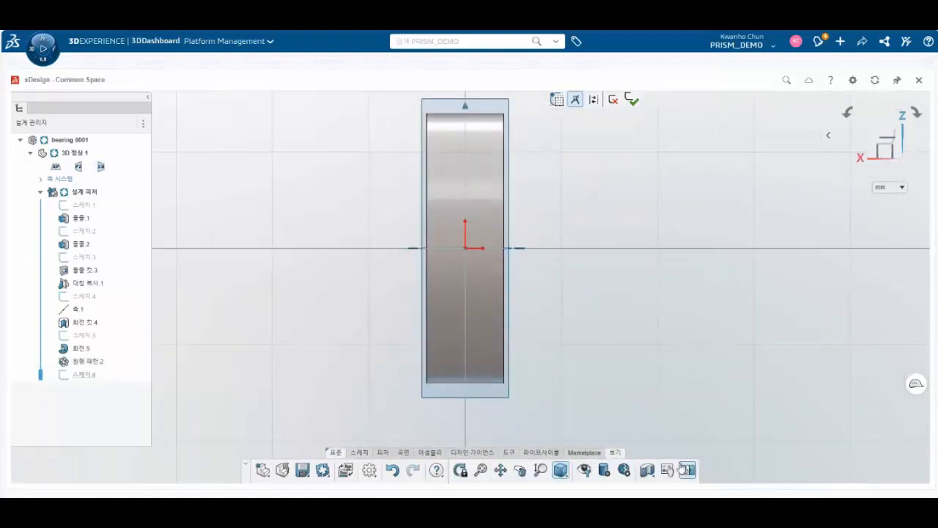
left_click(646, 475)
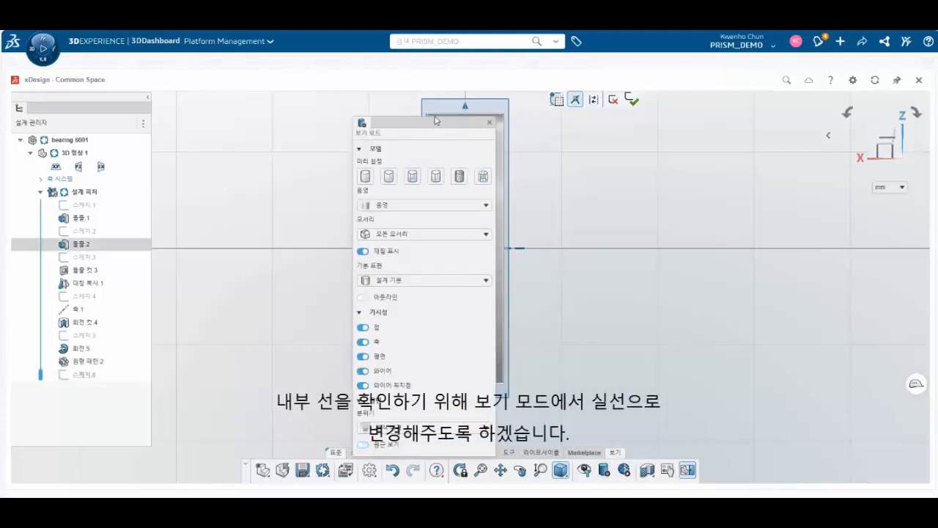
left_click_drag(411, 123, 674, 123)
left_click(664, 206)
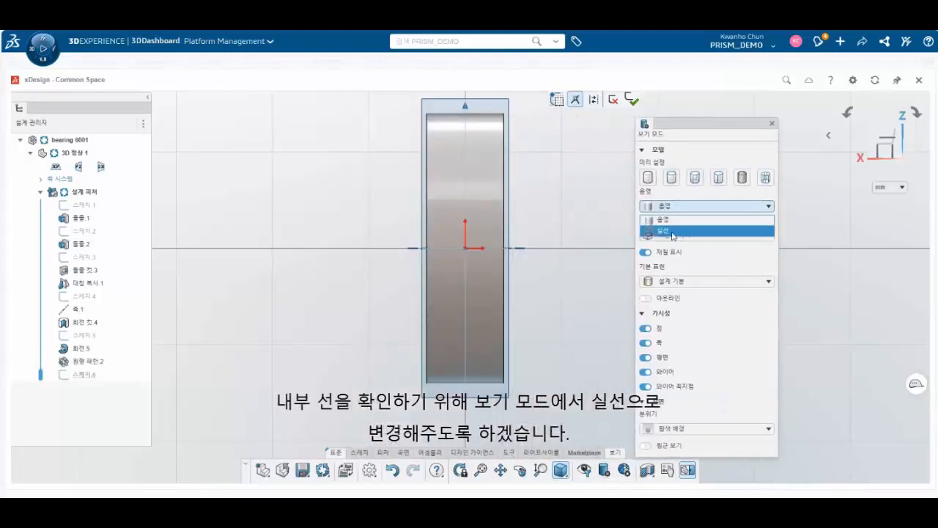
left_click(664, 231)
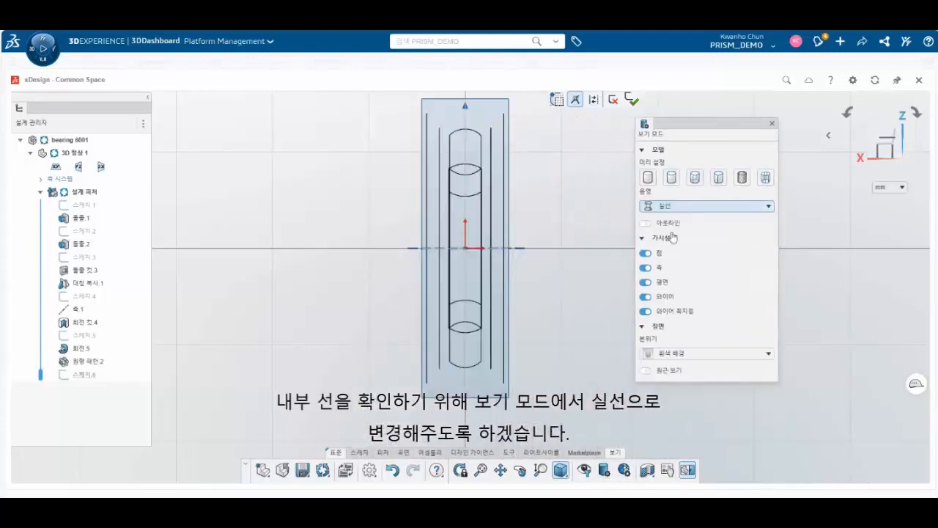
left_click(773, 124)
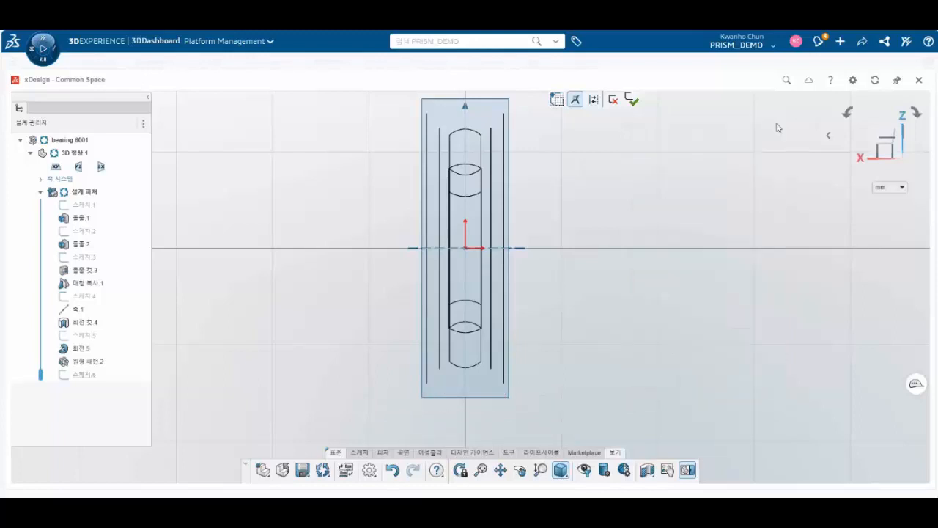
Sketch the cover outline beside the upper balls: vertical line, slanted line about 1.3 mm, short vertical line, and horizontal line from the lower end to the recess edge.
scroll(450, 197, "up", 3)
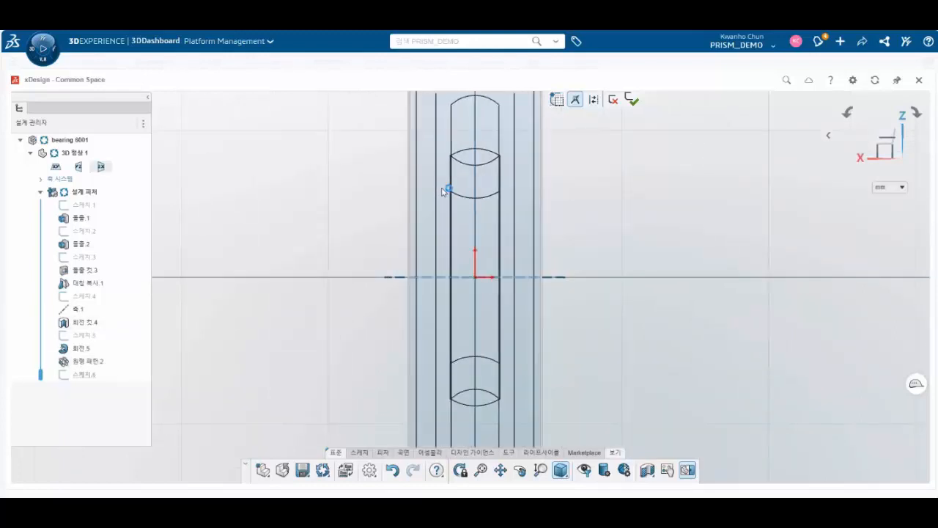
scroll(440, 141, "up", 5)
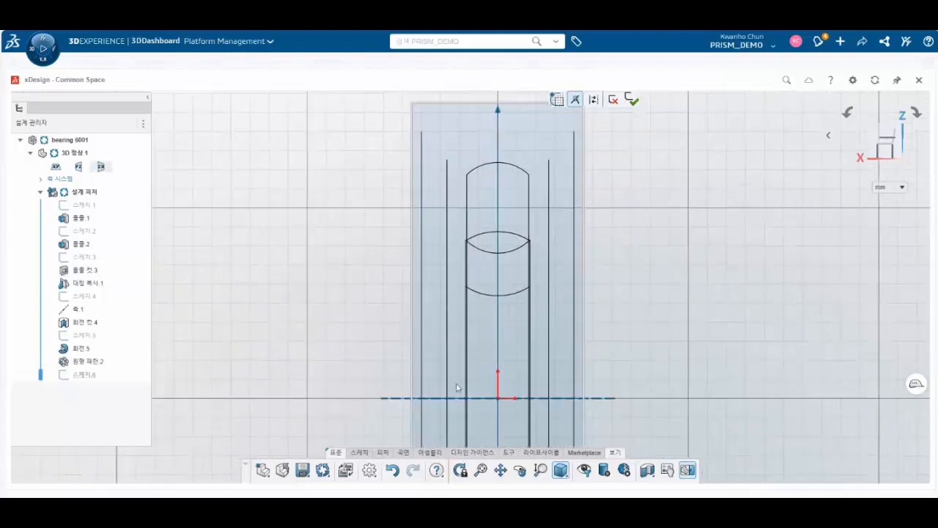
left_click(359, 452)
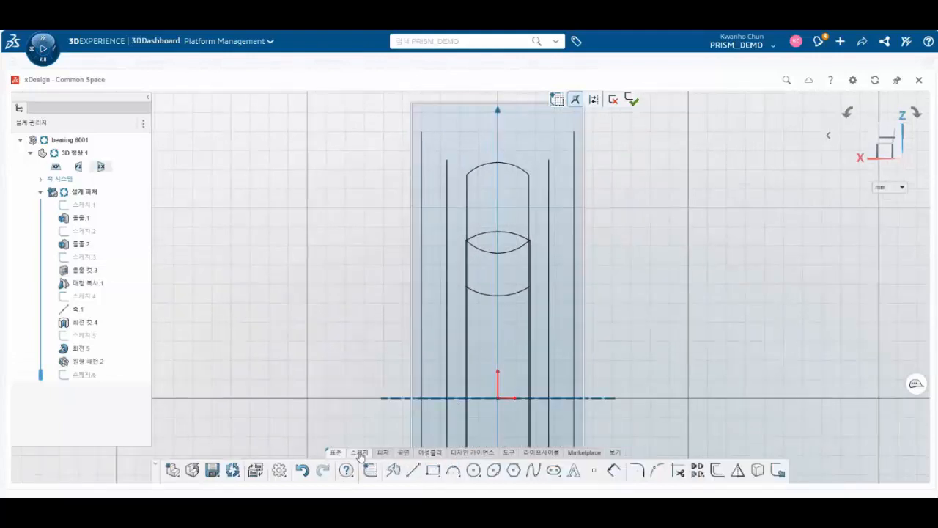
left_click(413, 471)
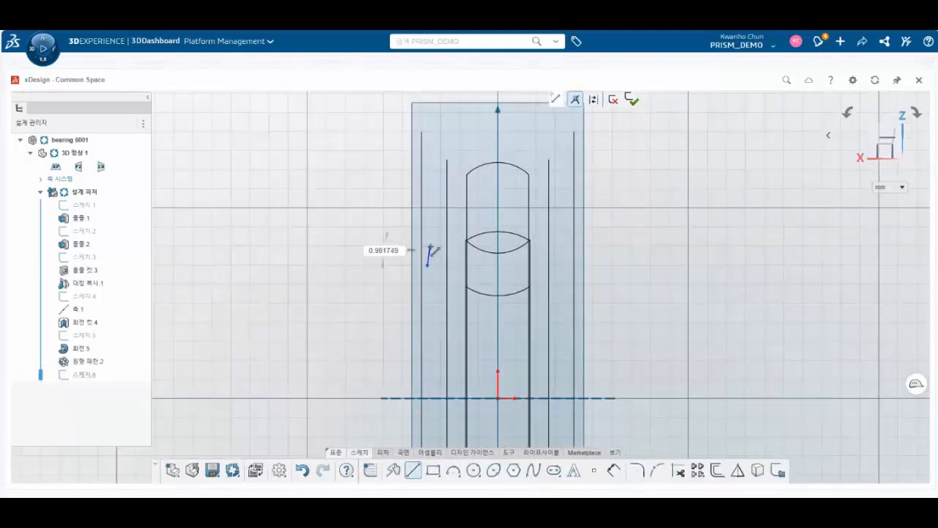
left_click(427, 220)
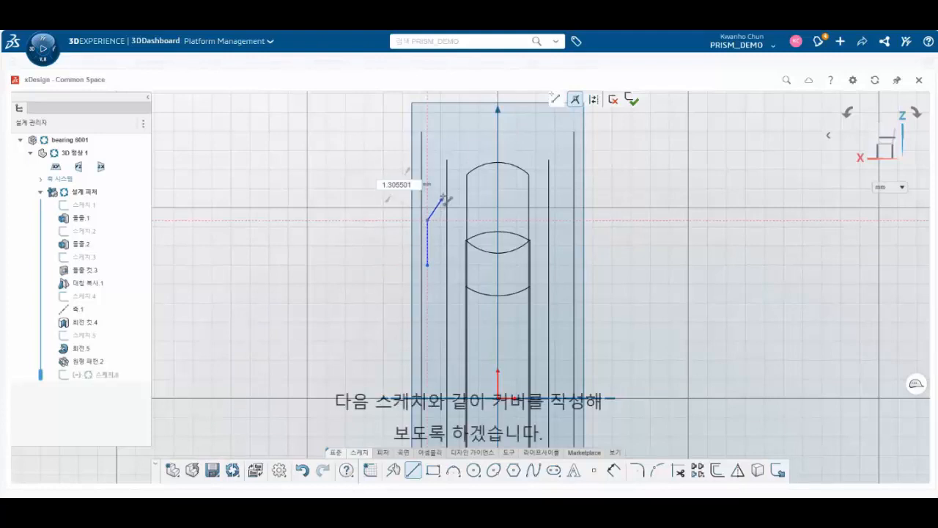
left_click(442, 199)
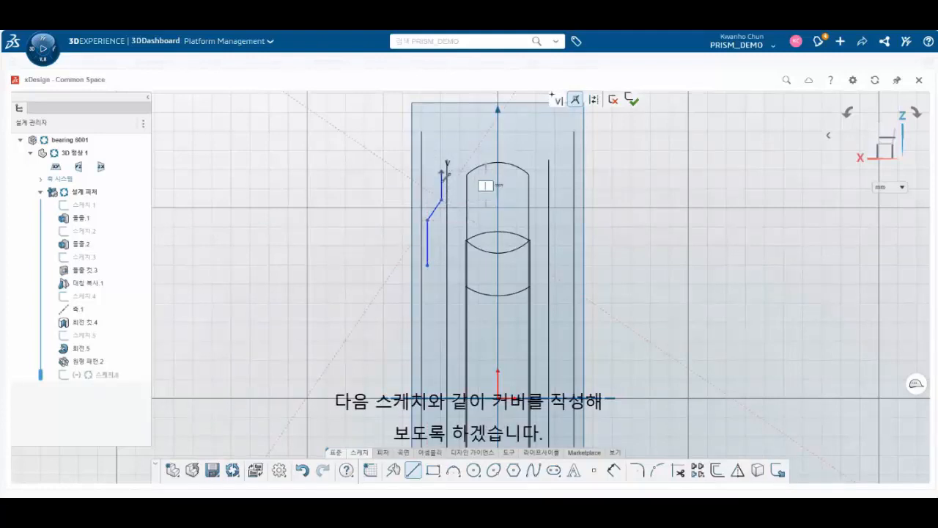
double_click(441, 172)
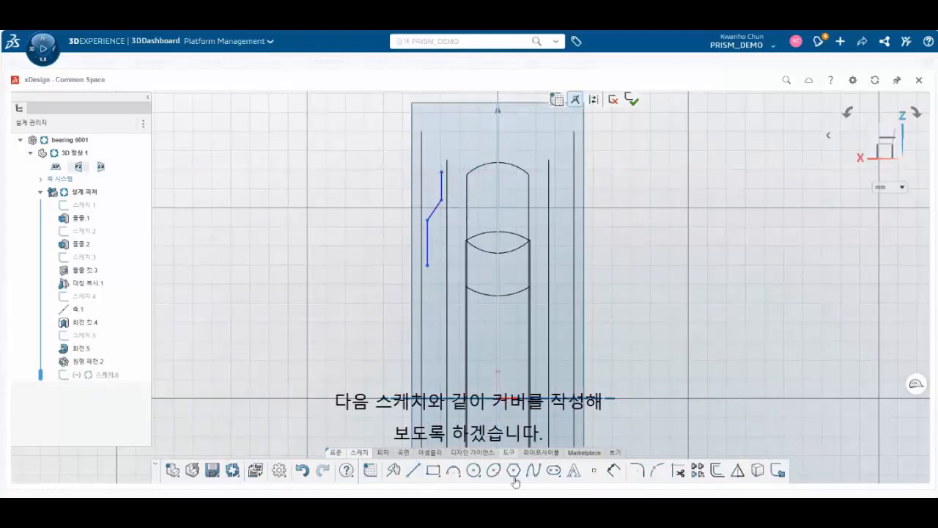
left_click(412, 470)
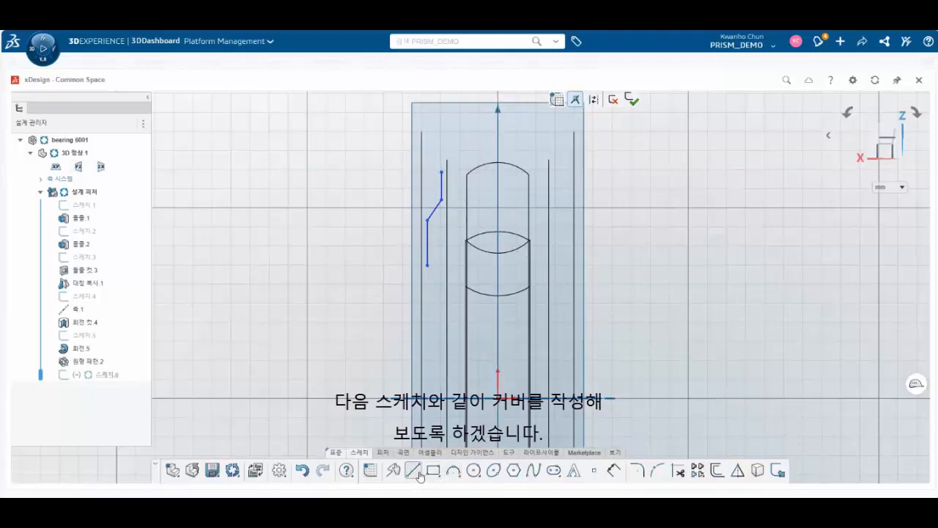
left_click(428, 266)
double_click(447, 265)
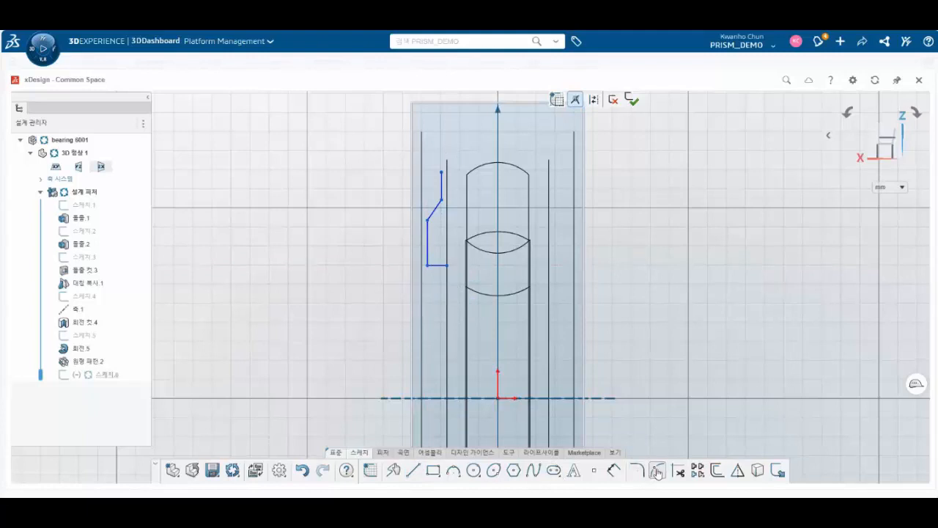
Offset the connected cover outline 0.15 mm toward the inside of the bearing.
left_click(717, 471)
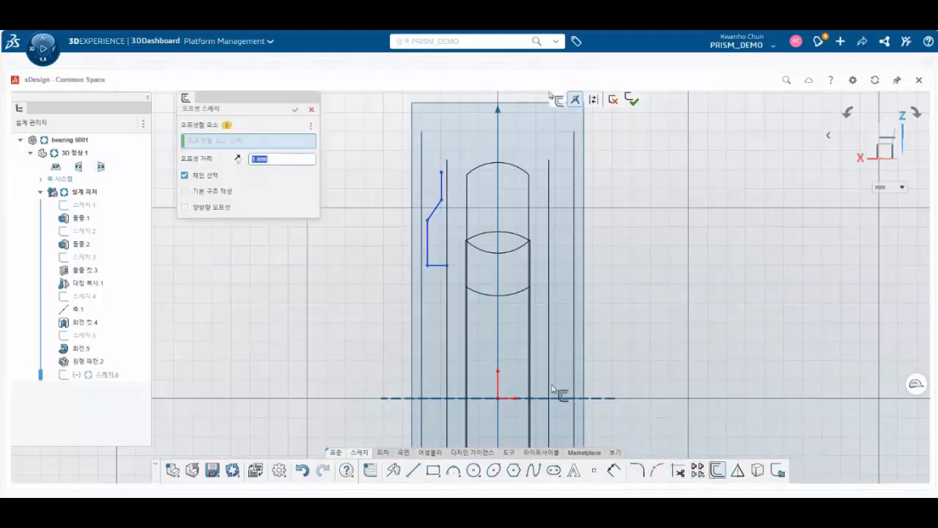
left_click(438, 266)
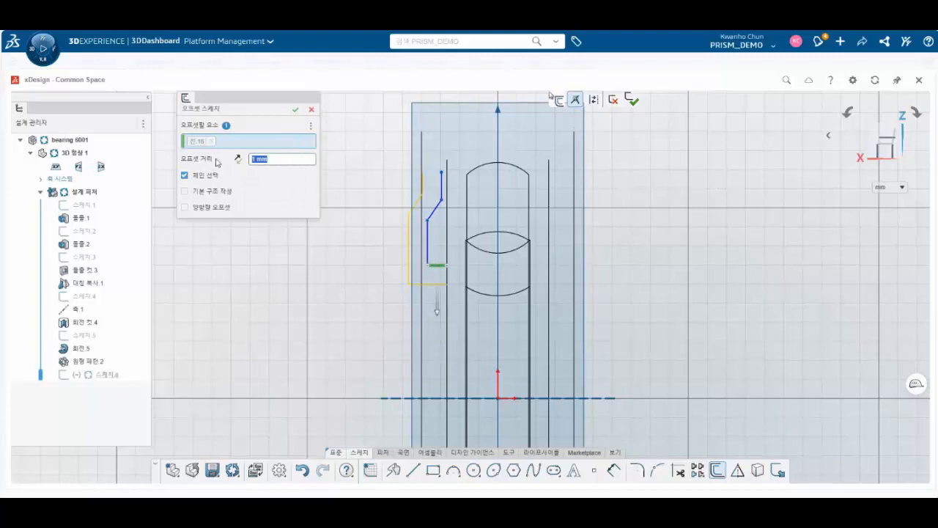
left_click(237, 160)
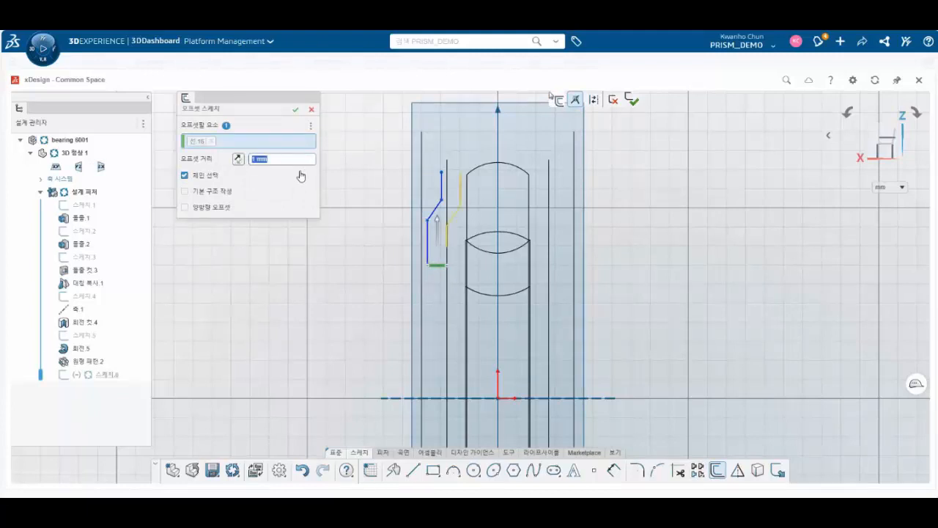
type("0.15")
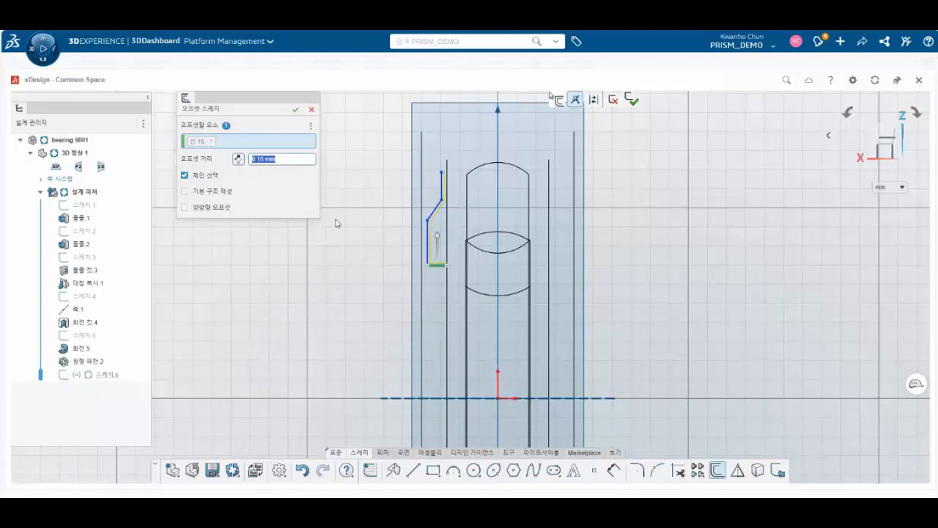
scroll(445, 249, "up", 3)
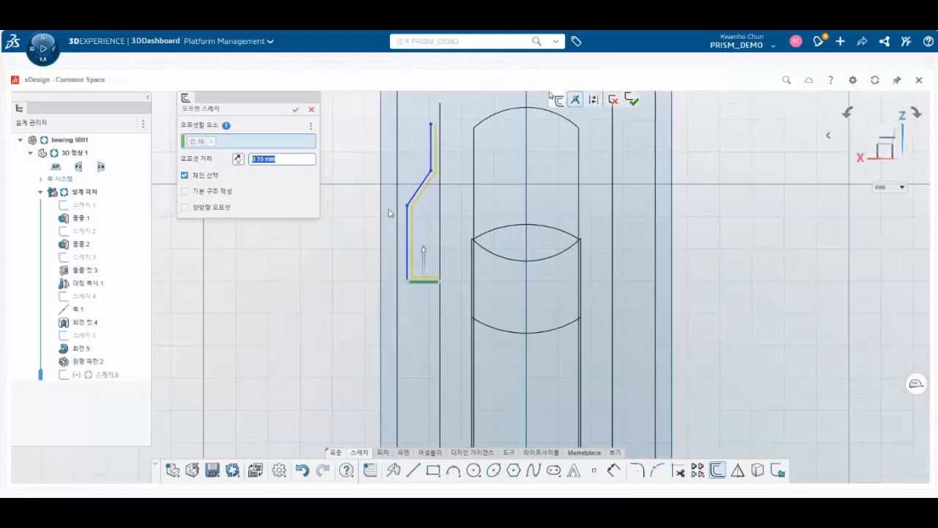
left_click(295, 111)
scroll(433, 176, "up", 2)
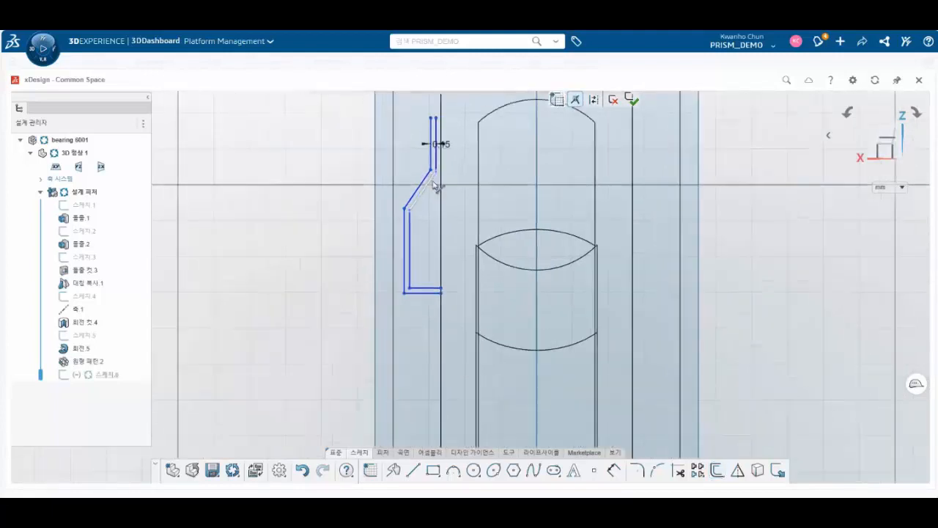
Try to close the offset outline's lower end with a short vertical line and trim the excess up to the recess edge.
scroll(422, 286, "up", 2)
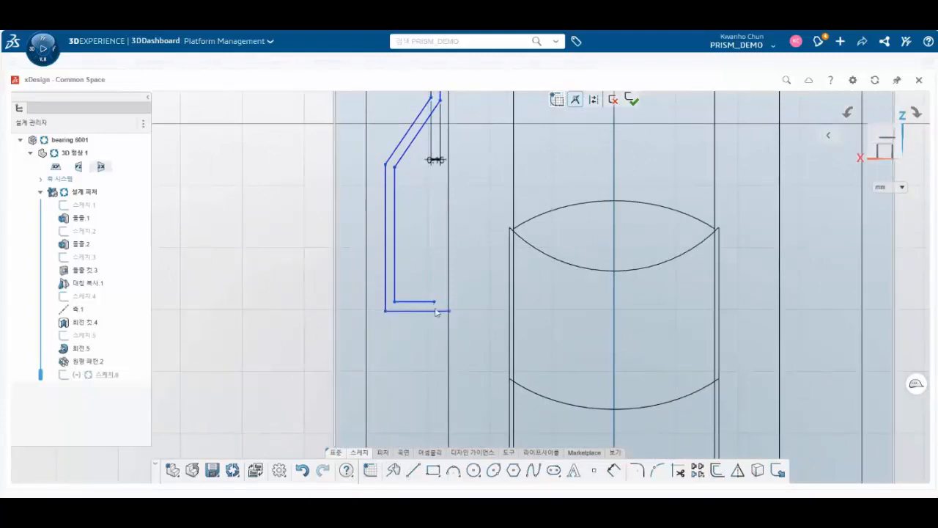
left_click(413, 470)
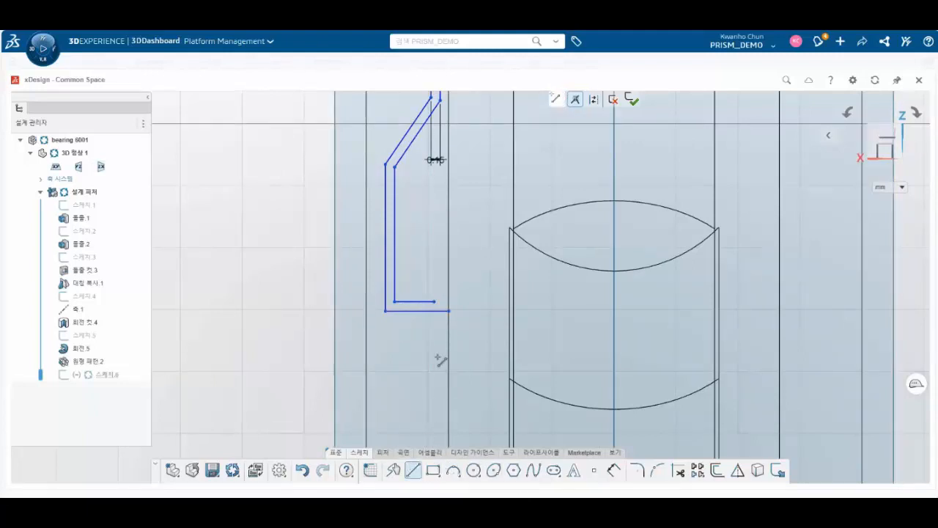
left_click(435, 310)
key("Escape")
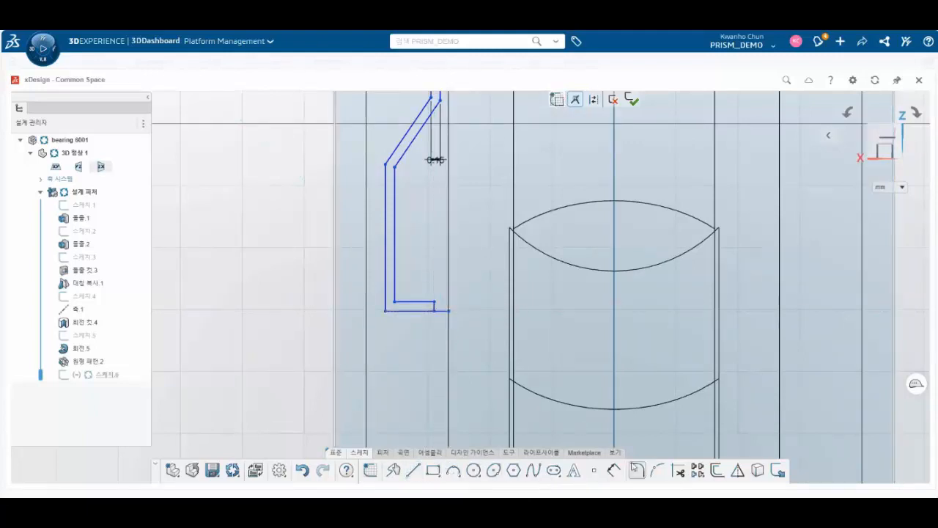
left_click(678, 471)
key("Escape")
scroll(433, 283, "down", 3)
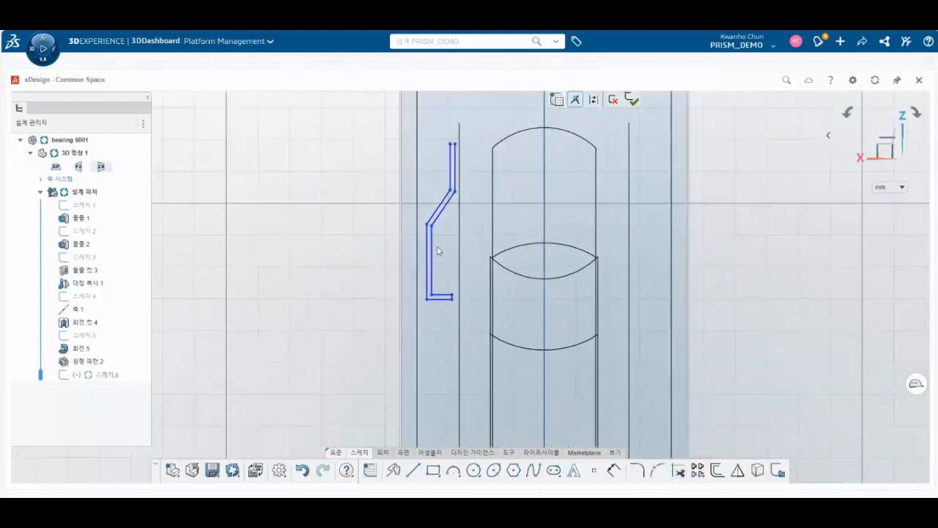
scroll(472, 315, "up", 1)
left_click(613, 470)
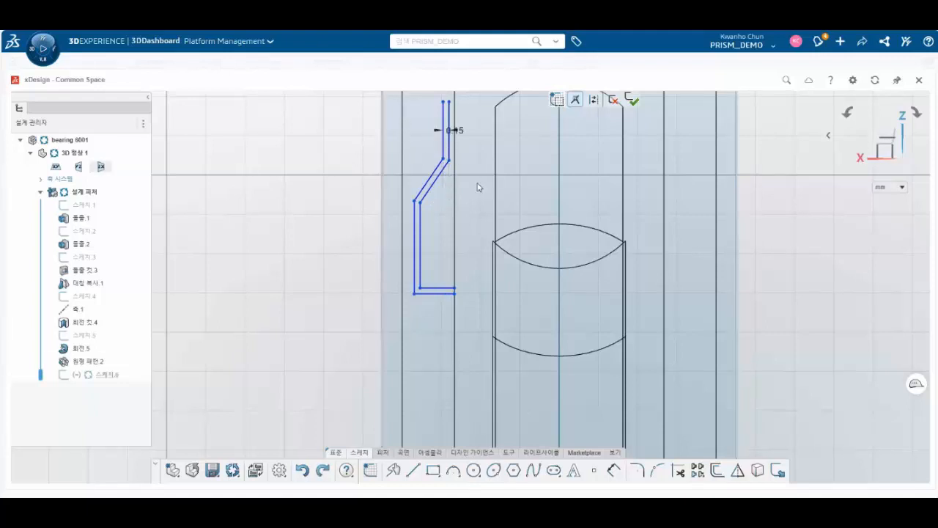
key("Escape")
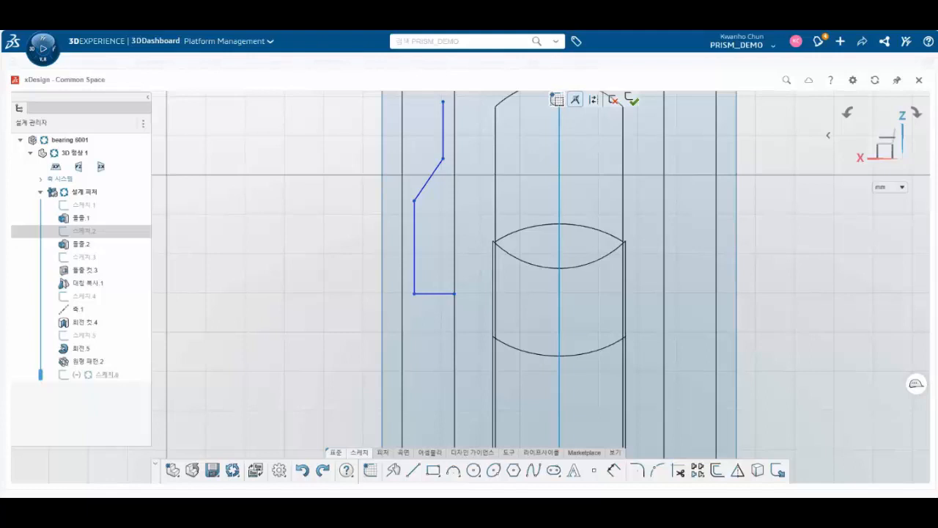
Replace the cover outline's bottom horizontal line with one about 0.63 mm long that stops short of the recess edge.
left_click(445, 300)
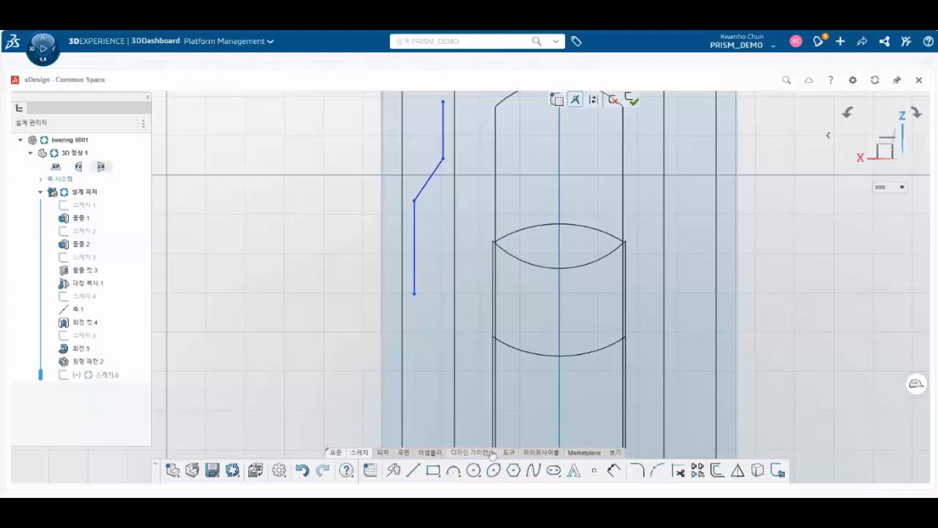
left_click(412, 472)
left_click(415, 293)
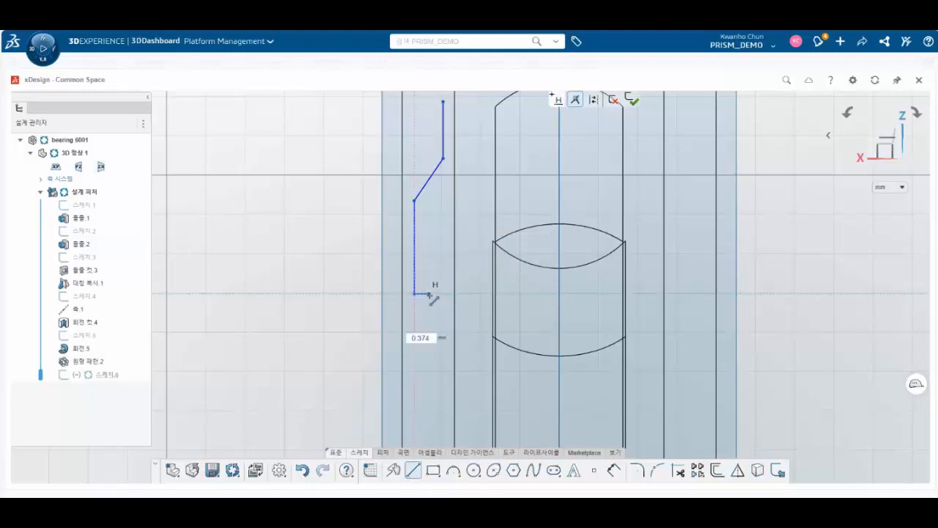
left_click(440, 293)
key("Escape")
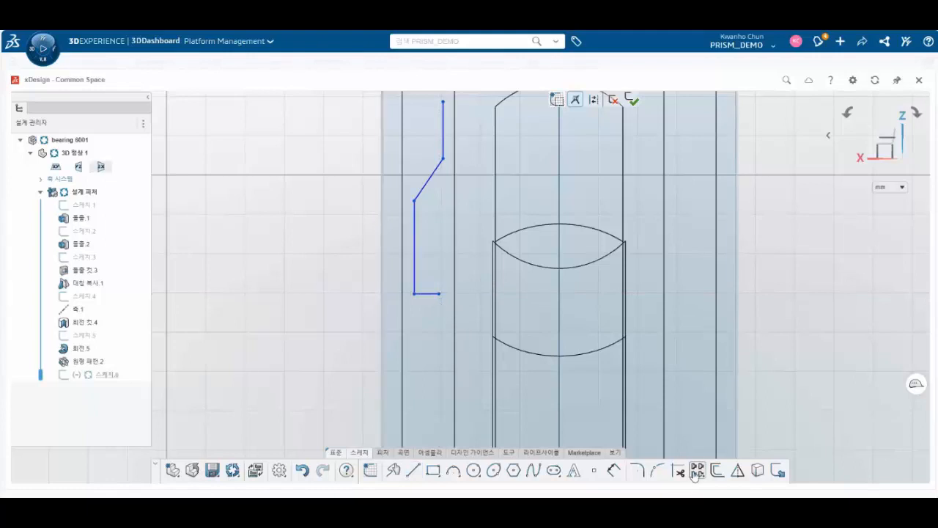
Offset the connected cover outline 0.15 mm toward the outside of the bearing and place its dimension below the bottom lines.
left_click(717, 471)
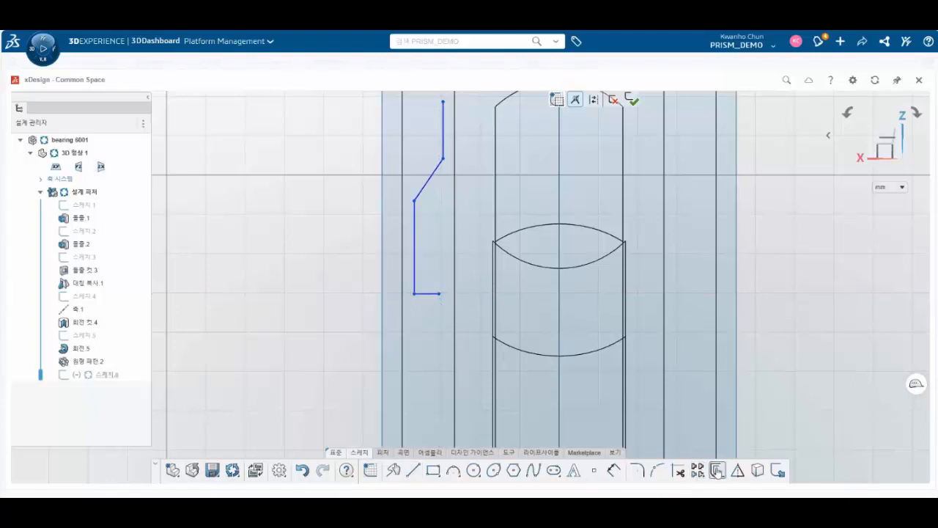
left_click(415, 271)
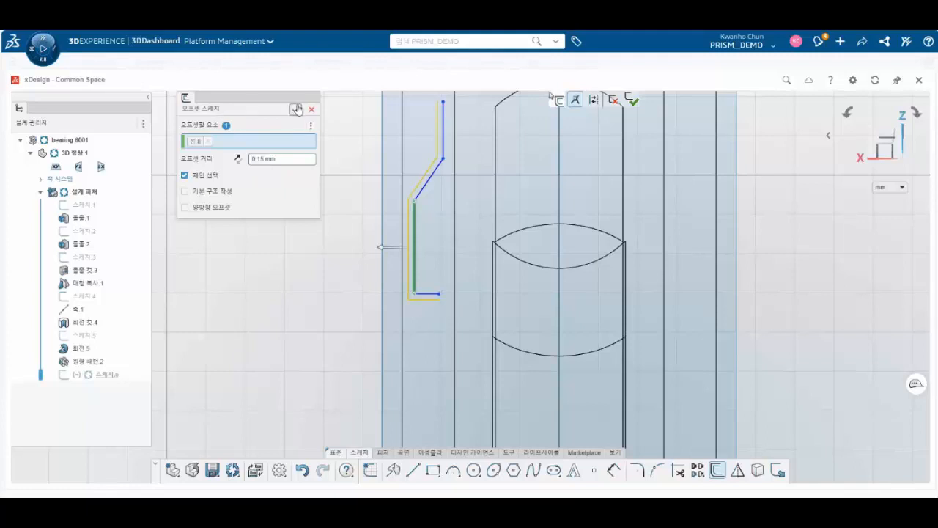
left_click(296, 110)
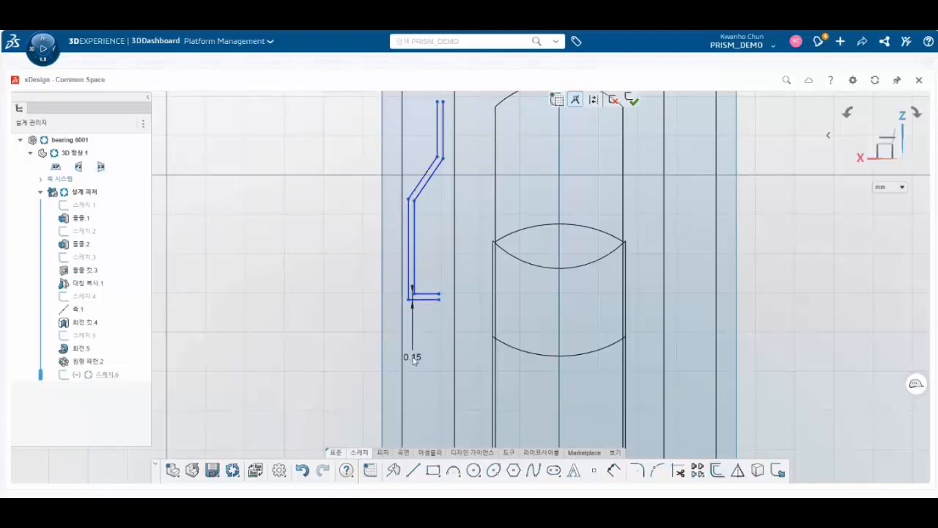
left_click_drag(415, 360, 427, 350)
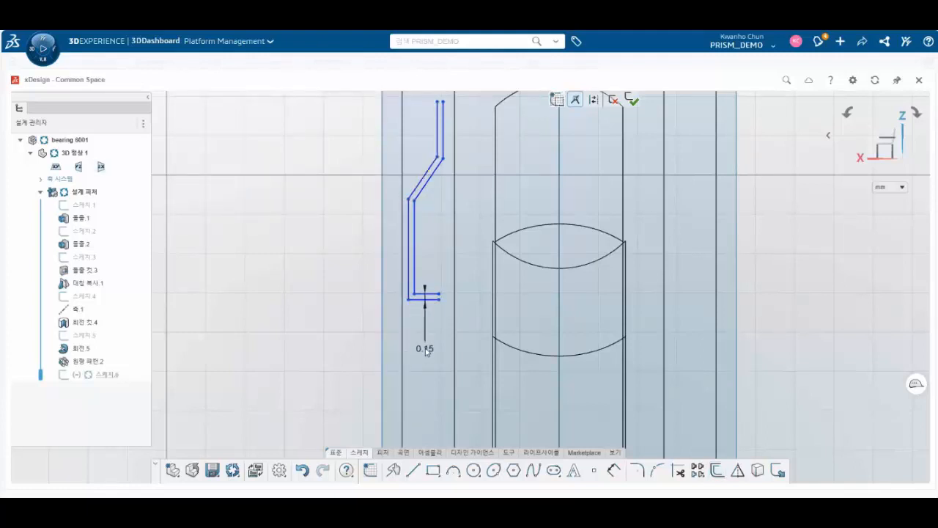
Close the lower end of the double outline with a short vertical line joining the two bottom horizontal lines.
left_click(413, 472)
left_click(439, 294)
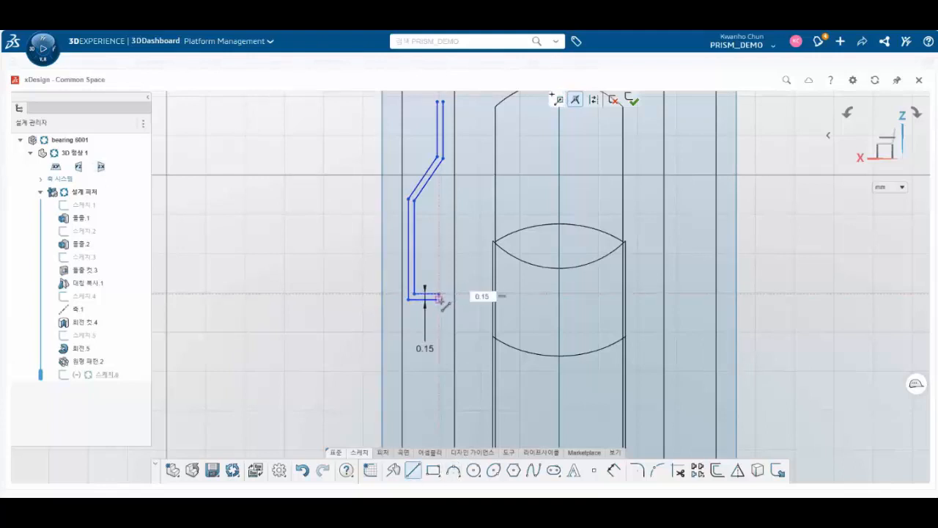
left_click(439, 300)
key("Escape")
left_click(414, 471)
scroll(440, 303, "up", 2)
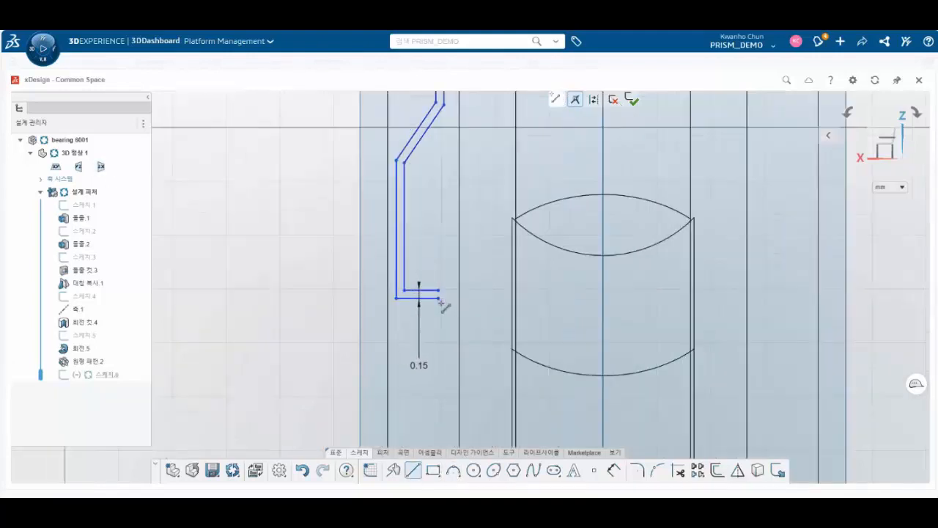
left_click(439, 295)
key("Escape")
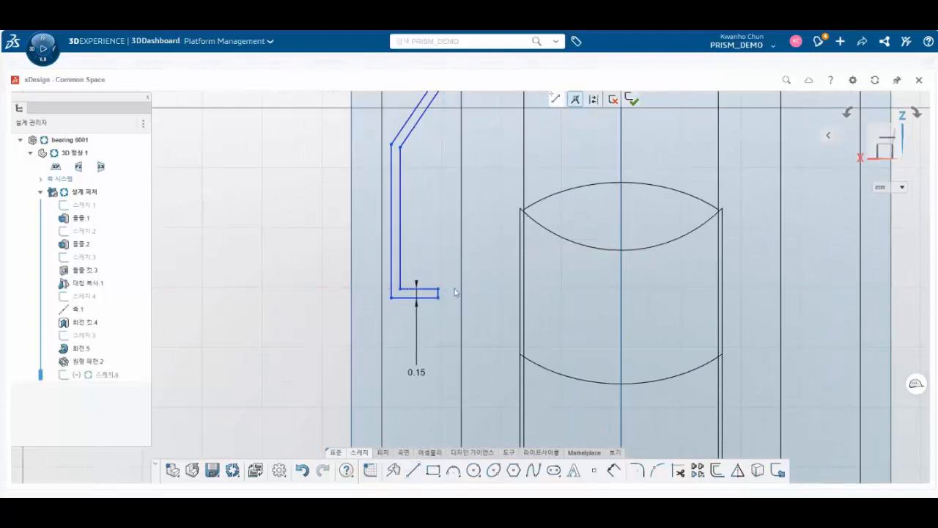
Dimension the angle between the outer vertical line and the outer slanted line at 118°.
scroll(478, 360, "down", 3)
scroll(457, 184, "up", 1)
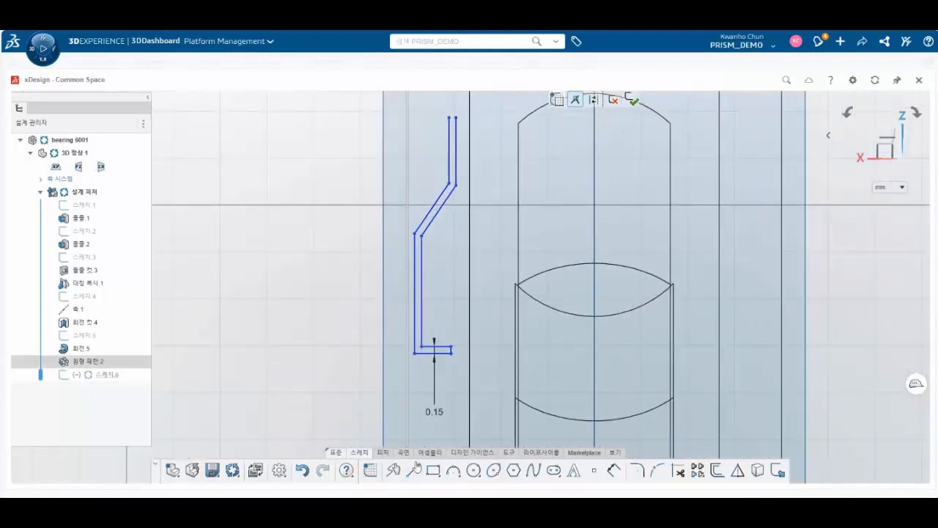
left_click(613, 470)
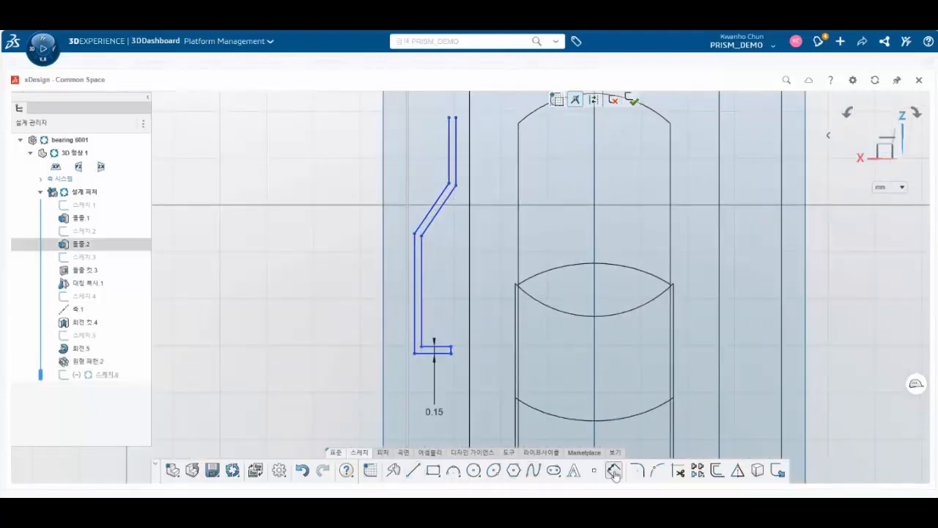
left_click(417, 253)
left_click(432, 213)
left_click(443, 260)
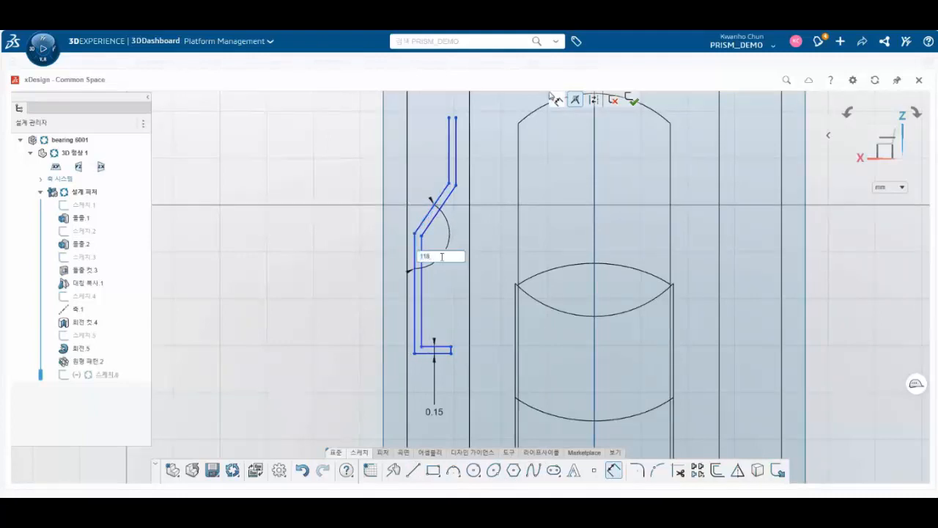
key("Return")
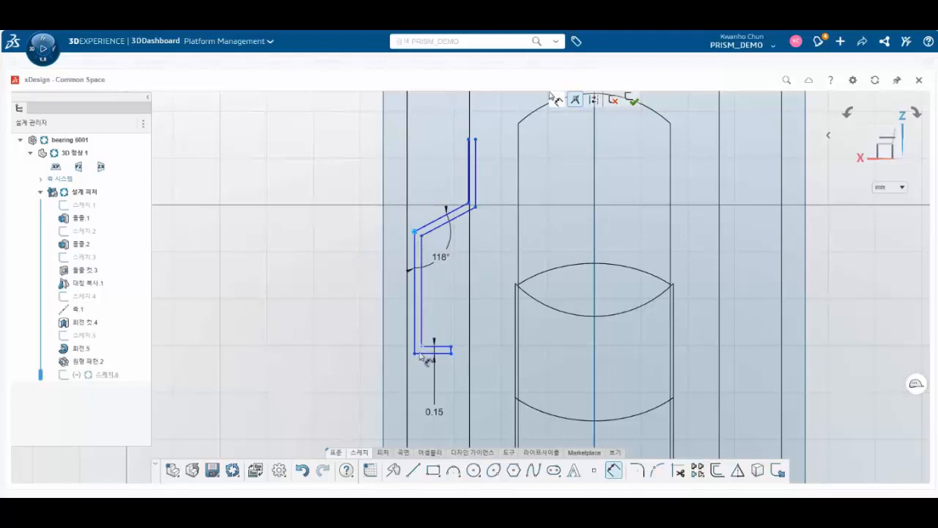
Dimension the long outer vertical line at 2.8 mm and the inner bottom horizontal line at 0.49 mm.
left_click(417, 354)
left_click(361, 297)
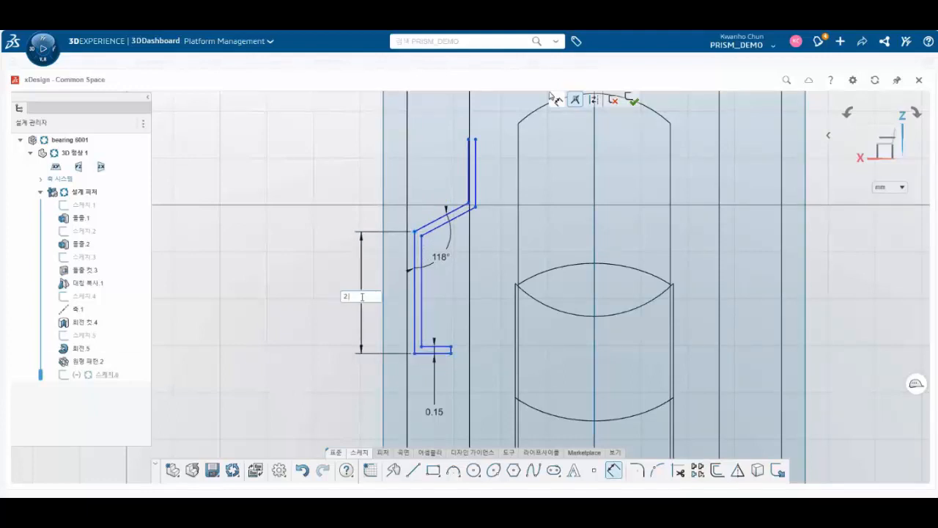
key("Return")
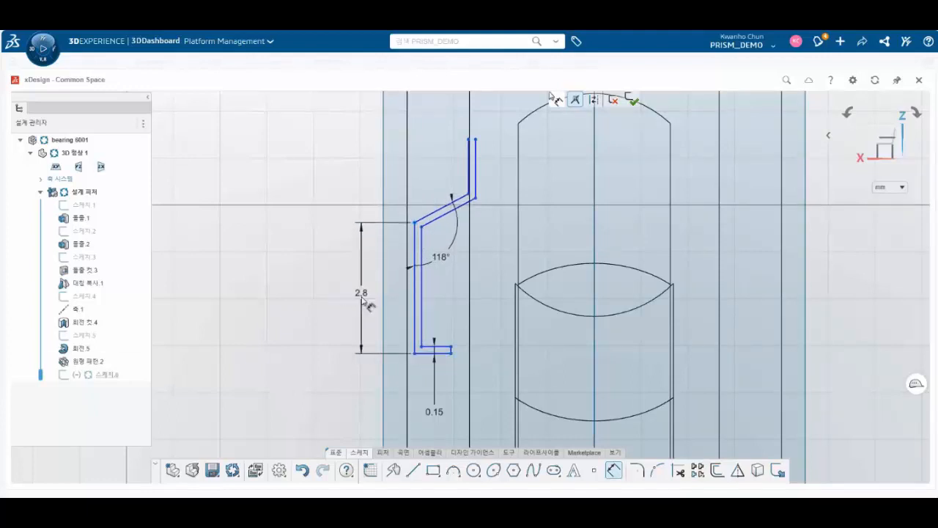
left_click(433, 347)
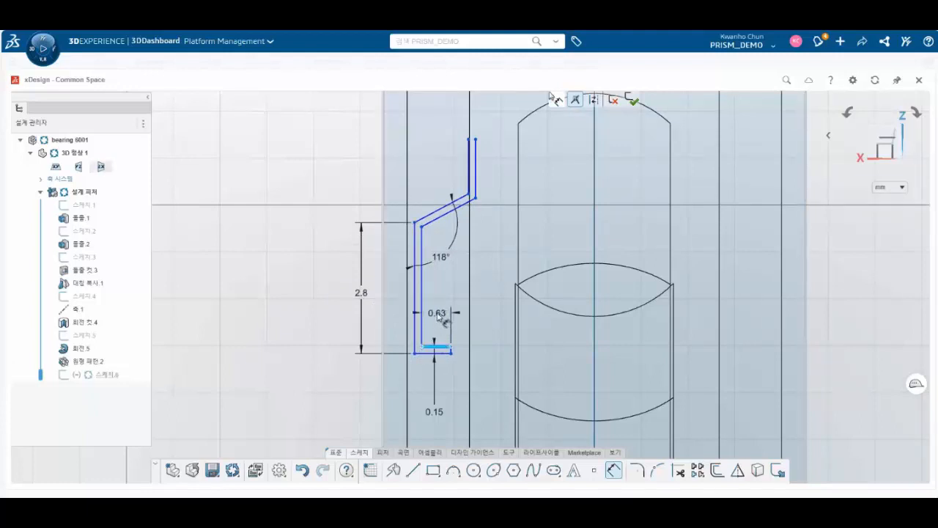
left_click(438, 316)
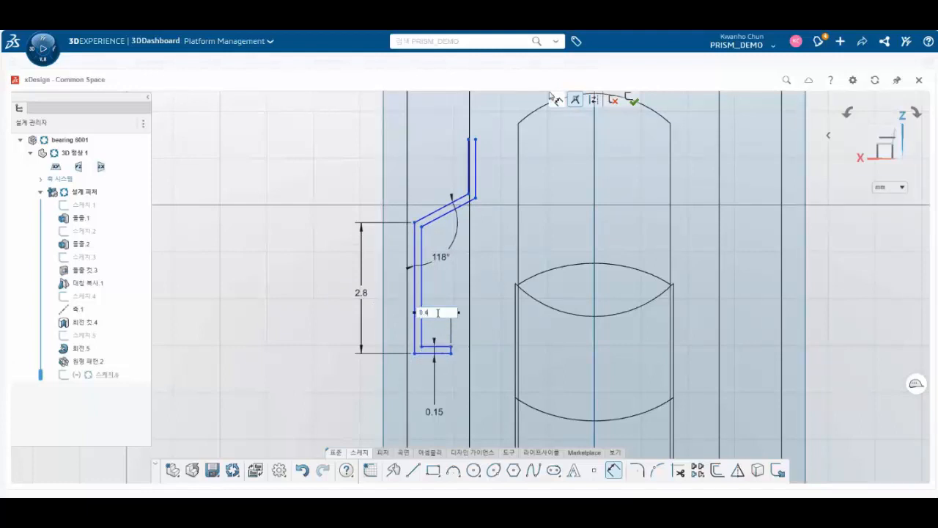
key("Return")
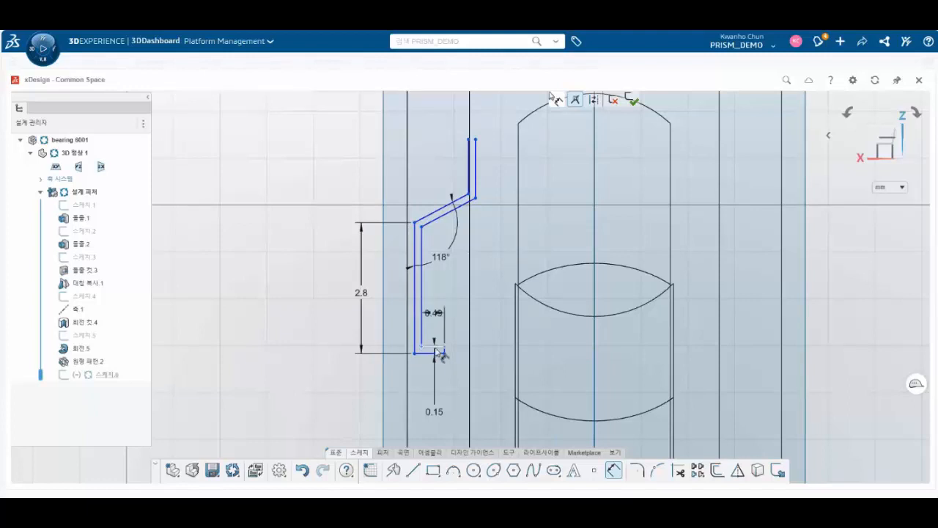
Dimension the height of the cover's lowest horizontal line above the bearing's horizontal centre axis at 8.33 mm.
scroll(440, 345, "down", 5)
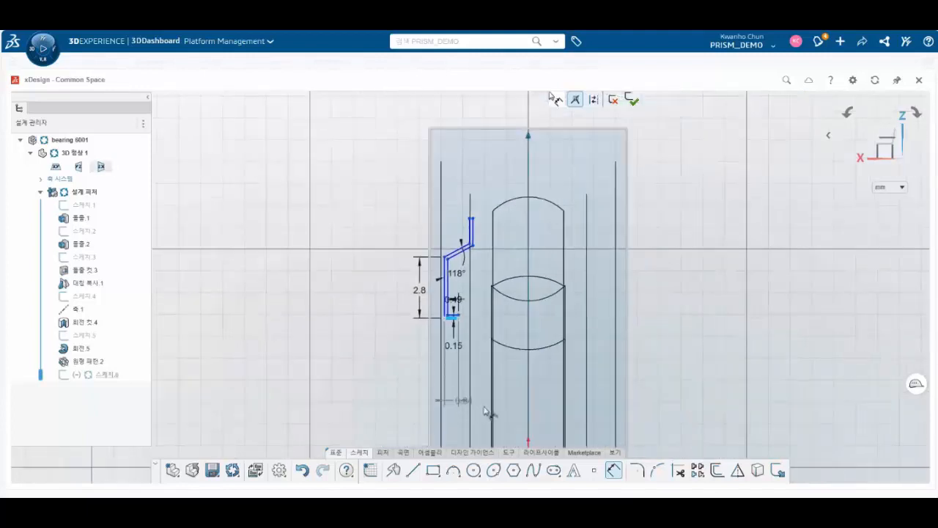
left_click(516, 423)
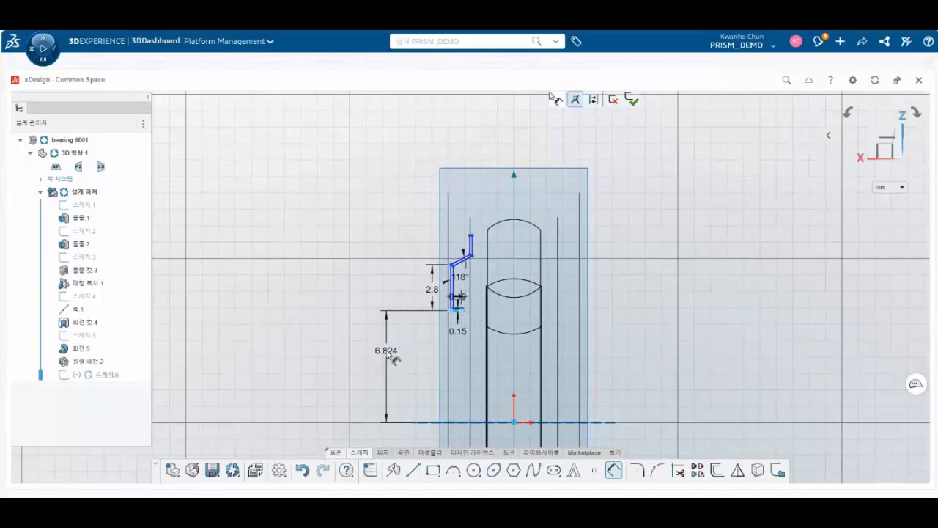
left_click(387, 349)
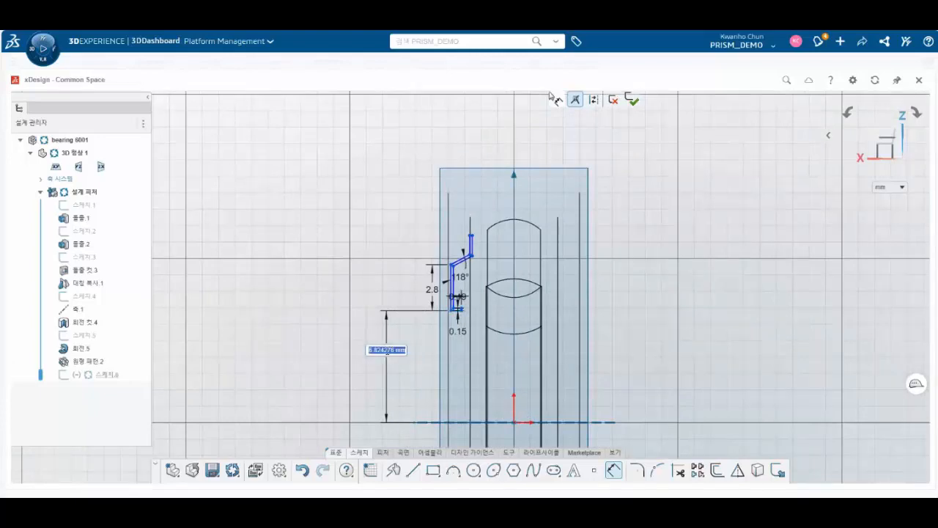
type("8.33")
key("Return")
Move the outline's upper section outward from the recess edge and dimension its inner vertical line at 0.51 mm.
scroll(479, 269, "up", 5)
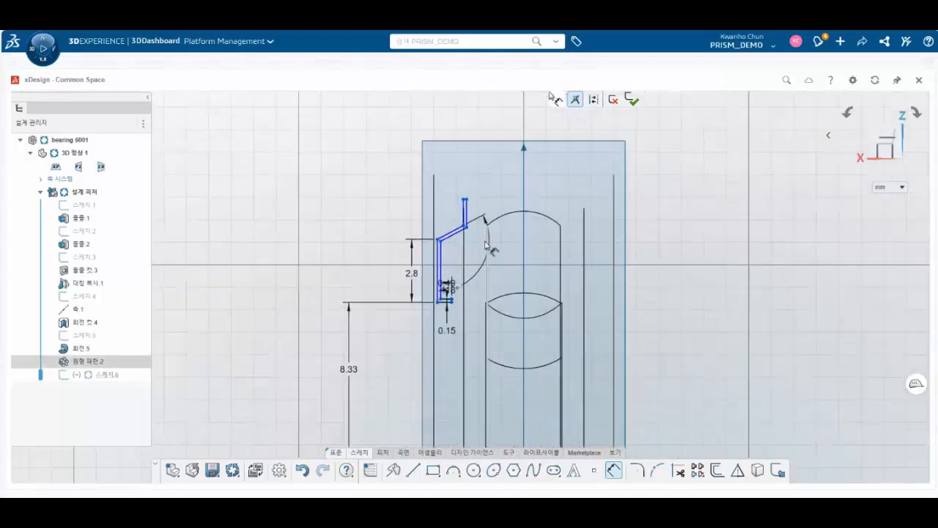
left_click_drag(448, 227, 432, 236)
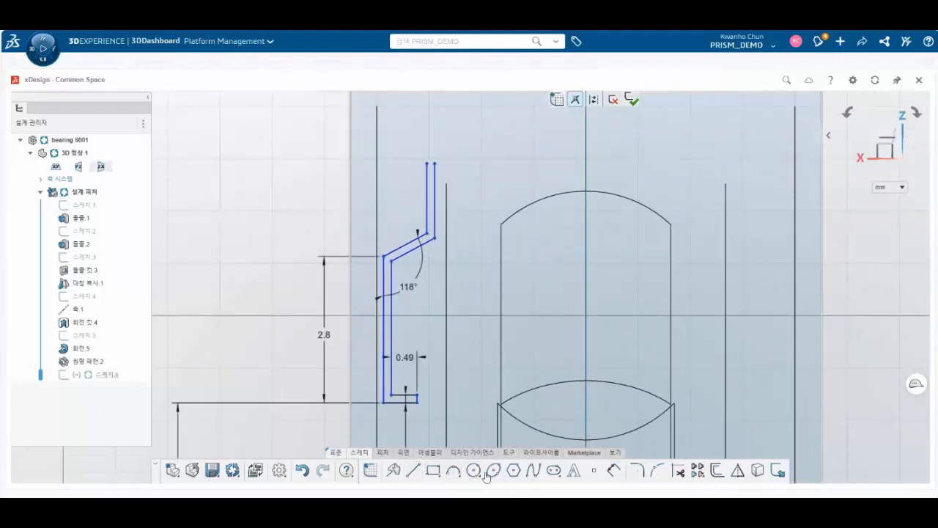
left_click(609, 474)
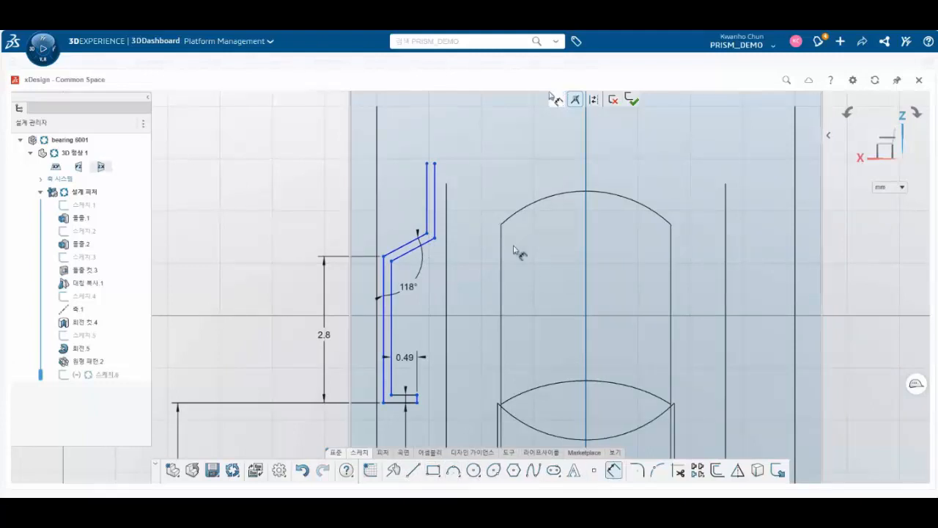
left_click(433, 197)
left_click(466, 205)
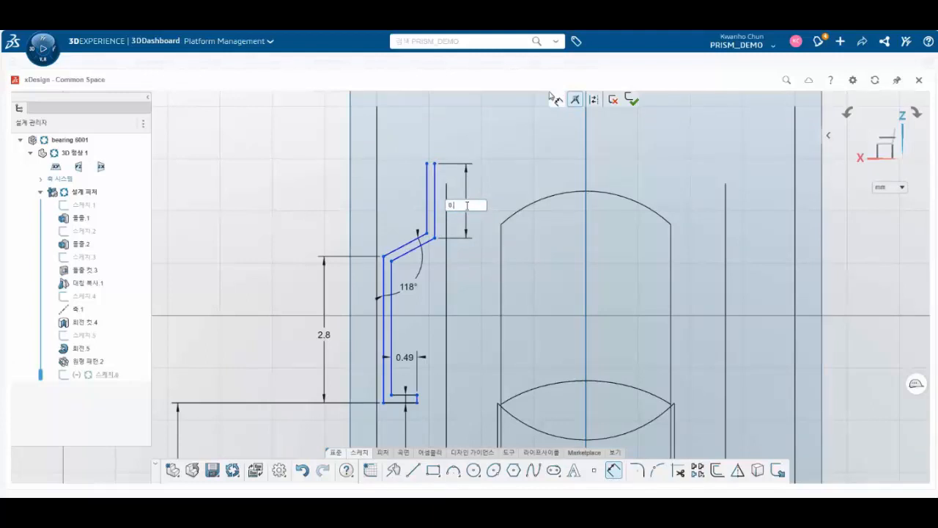
key("Return")
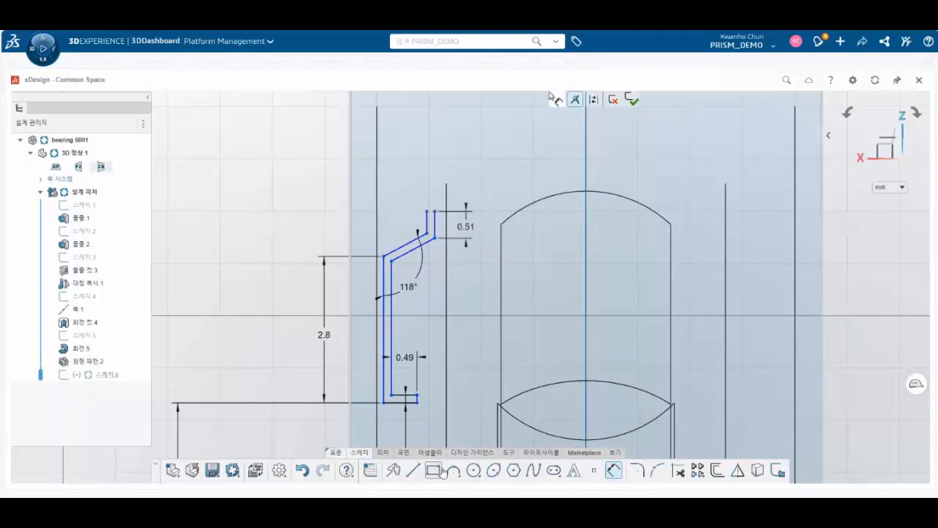
Draw a tangent arc of about 0.63 mm radius curling outward from the upper end of the inner short vertical line.
left_click(413, 470)
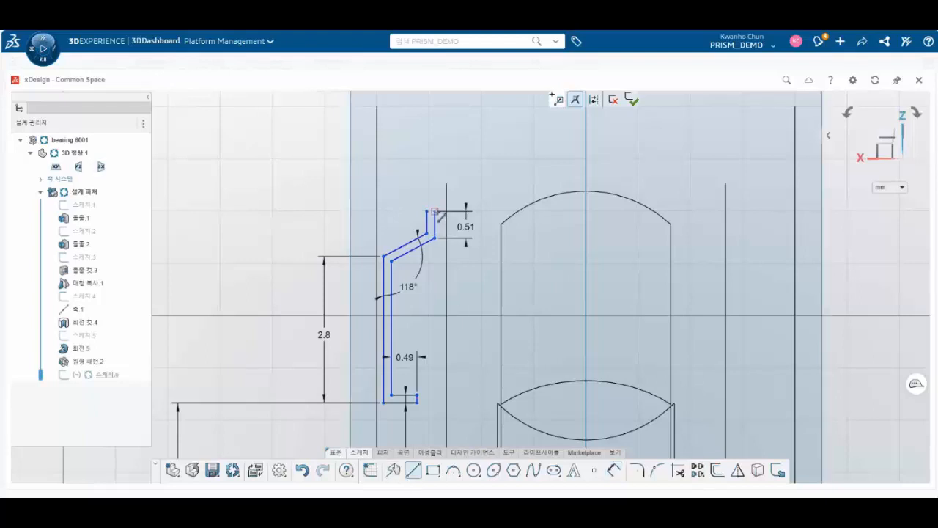
left_click(435, 212)
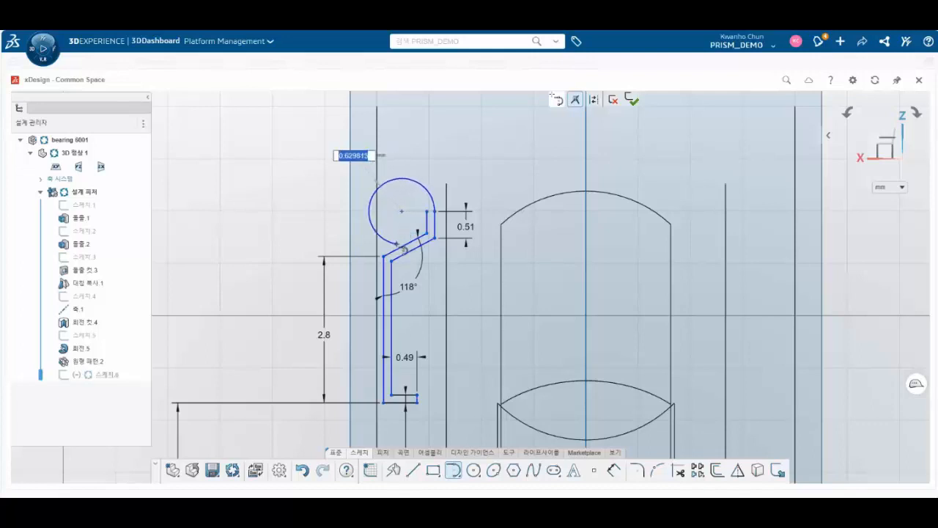
key("Escape")
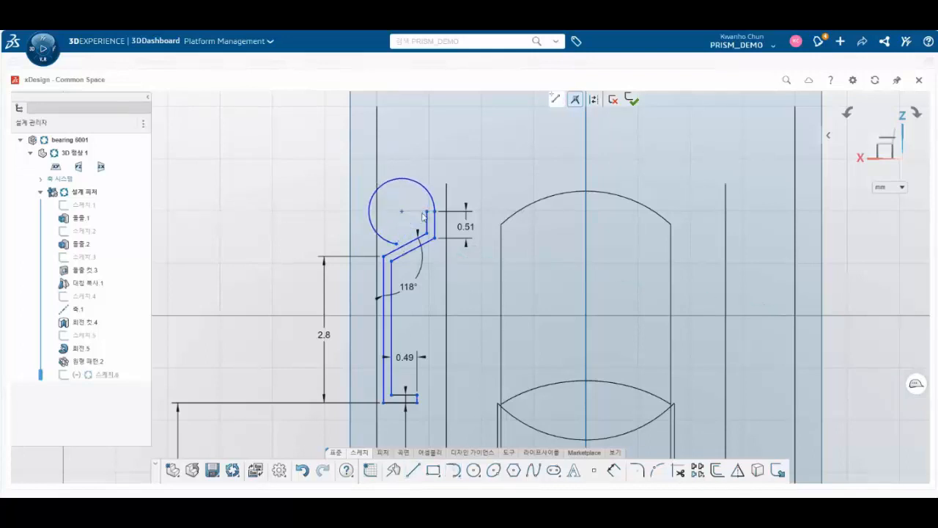
Make the new arc tangent to the cover outline's long outer vertical line.
left_click(430, 199)
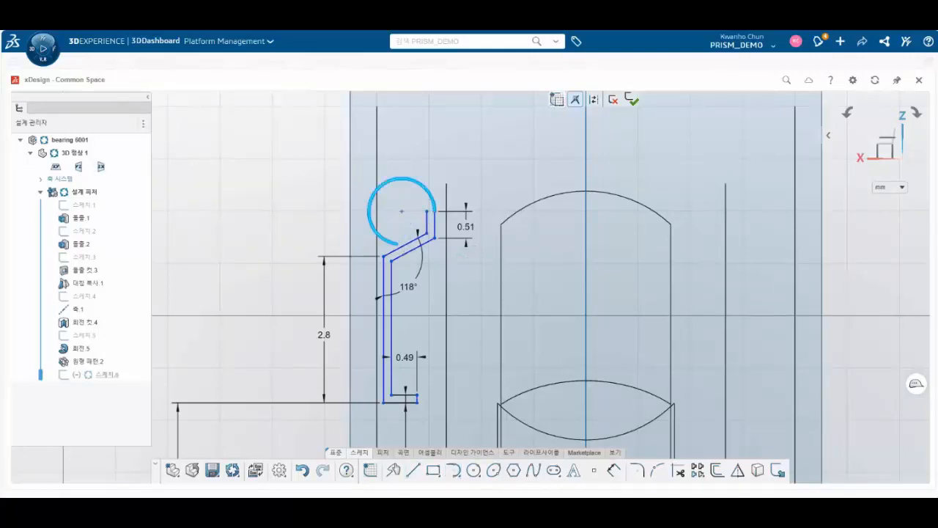
left_click(347, 206)
left_click(371, 211)
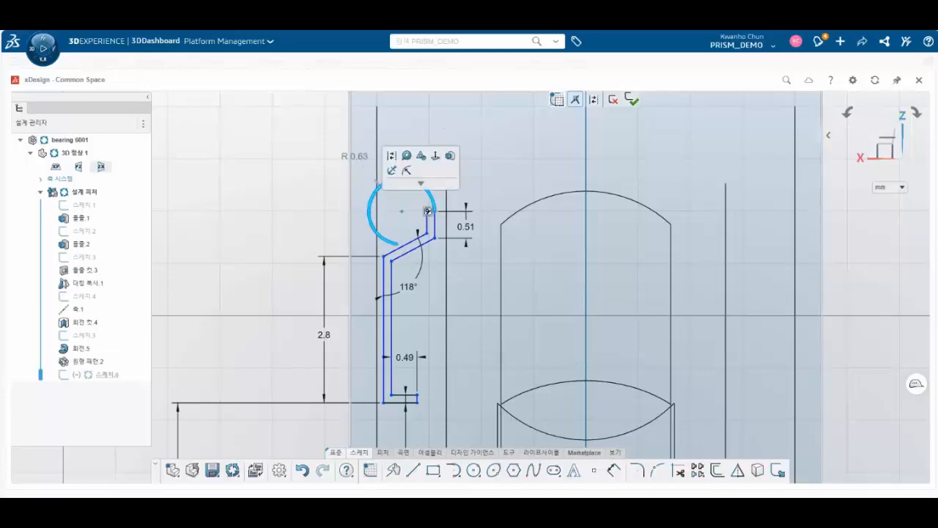
left_click(385, 281, "ctrl")
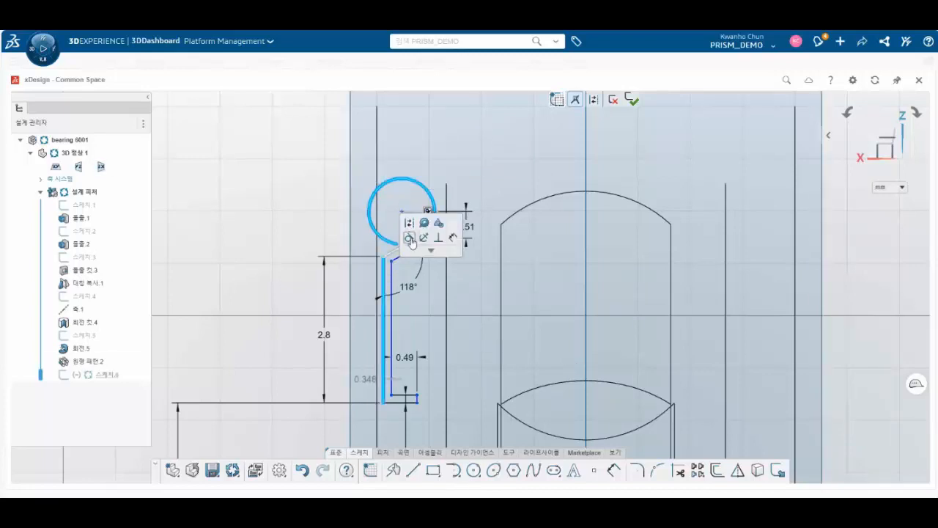
left_click(409, 239)
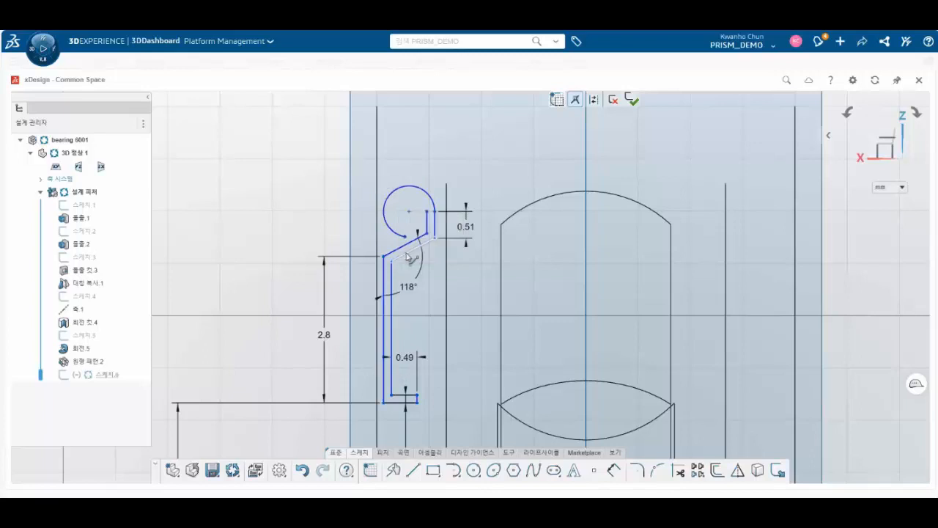
left_click(423, 193)
key("Escape")
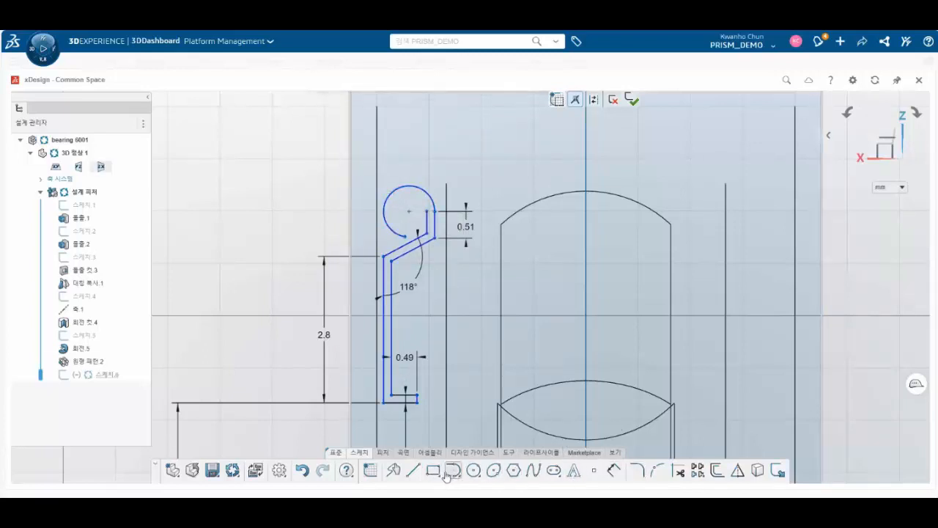
Draw a second tangent arc of about 0.39 mm radius from the other short vertical line and make its centre coincident with the first arc's centre.
left_click(413, 470)
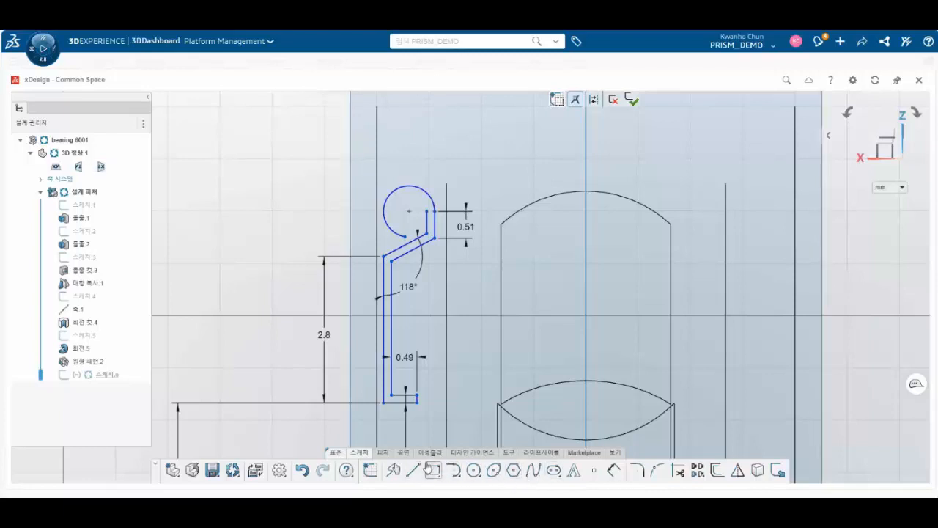
scroll(438, 248, "up", 2)
left_click(421, 187)
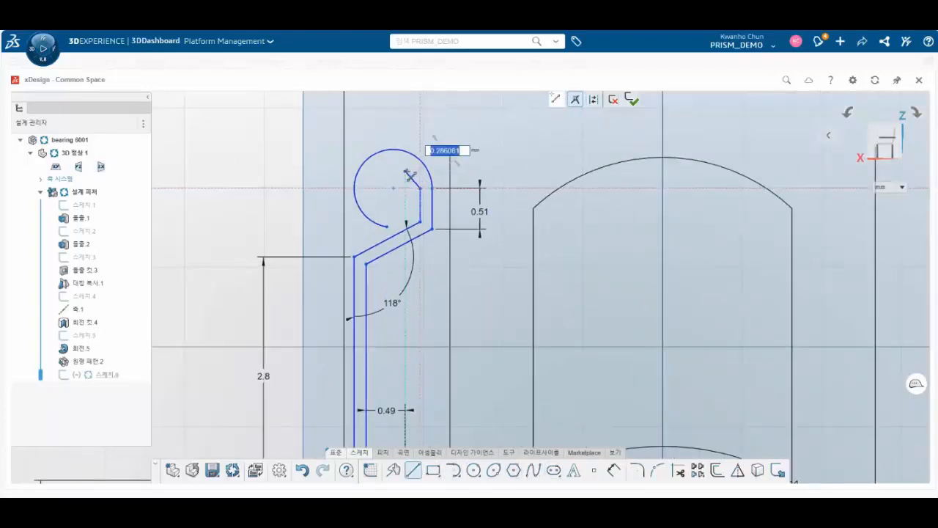
key("a")
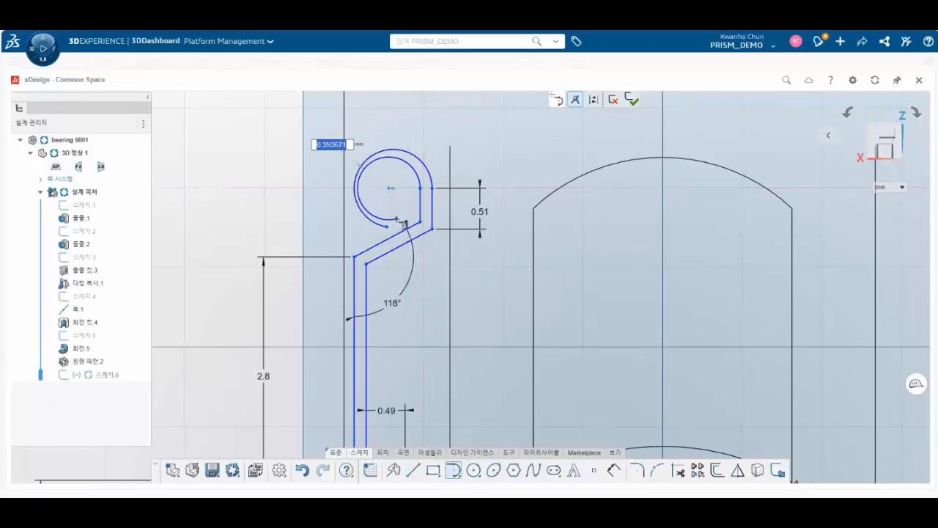
left_click(396, 218)
key("Escape")
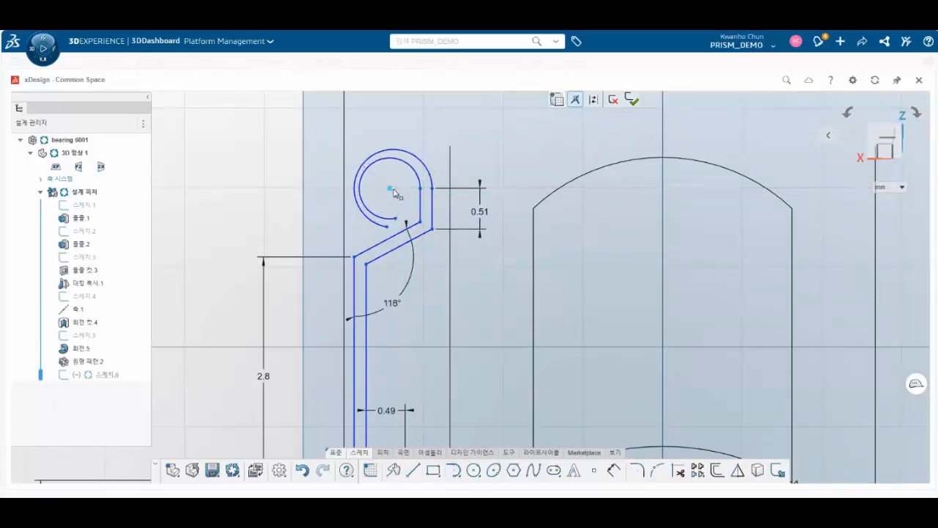
left_click(391, 189)
left_click(447, 149)
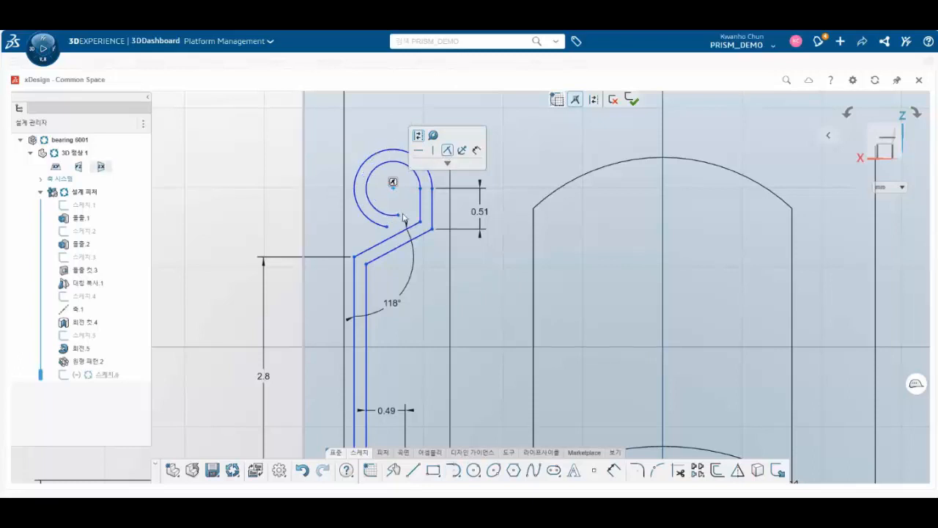
left_click(413, 470)
left_click(398, 215)
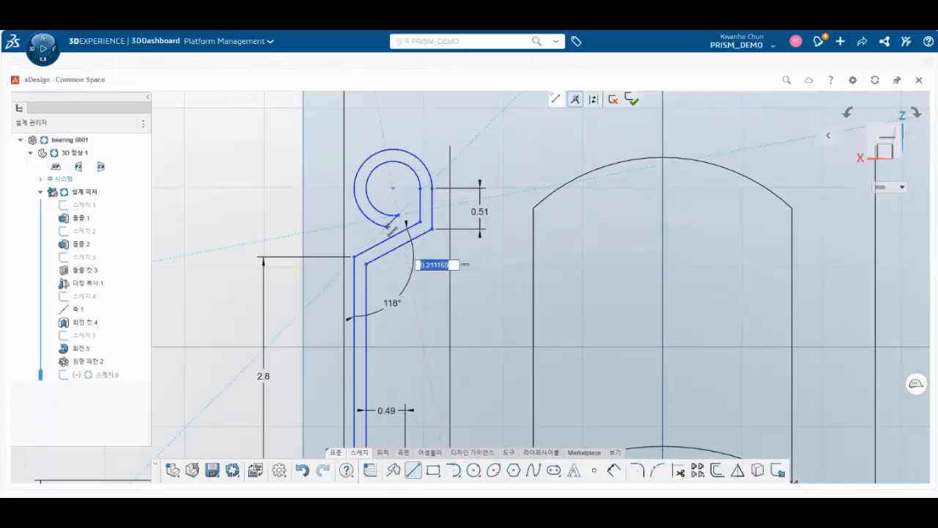
key("Escape")
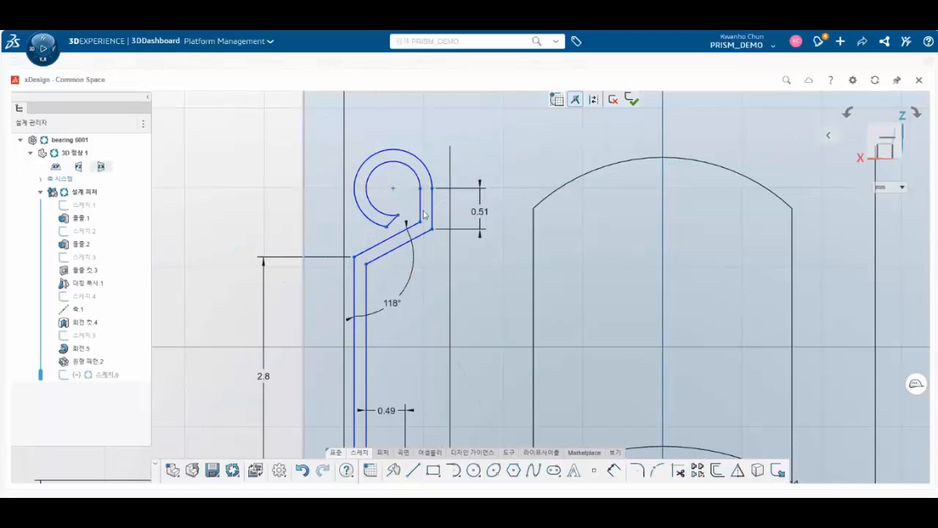
left_click(394, 221)
key("Delete")
Connect the free ends of the two concentric arcs with a short line about 0.21 mm long.
left_click(412, 470)
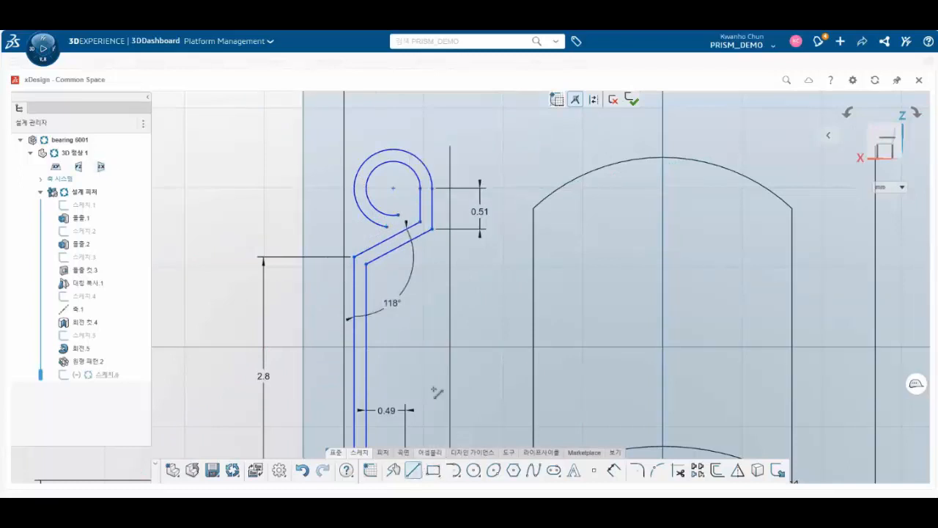
left_click(397, 220)
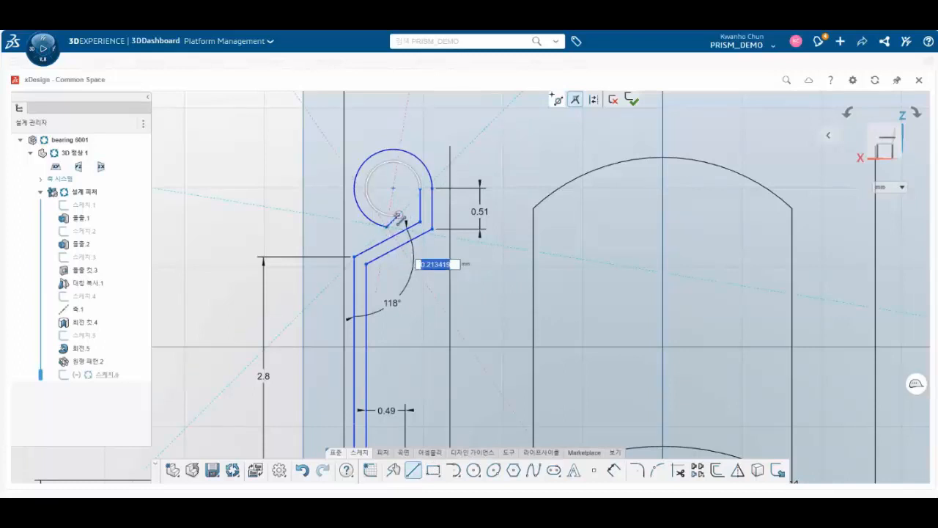
key("Escape")
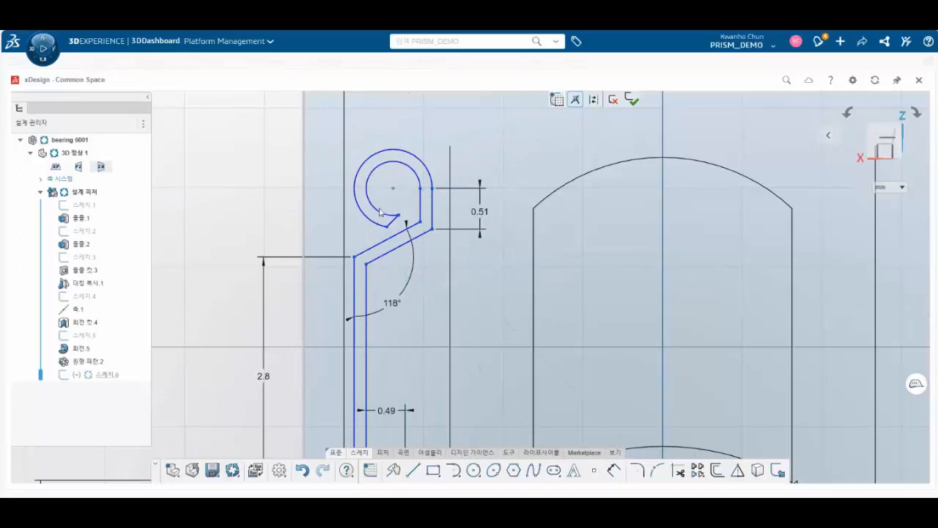
Make the cover's inner short vertical line collinear with the bearing's vertical recess edge.
scroll(388, 216, "down", 1)
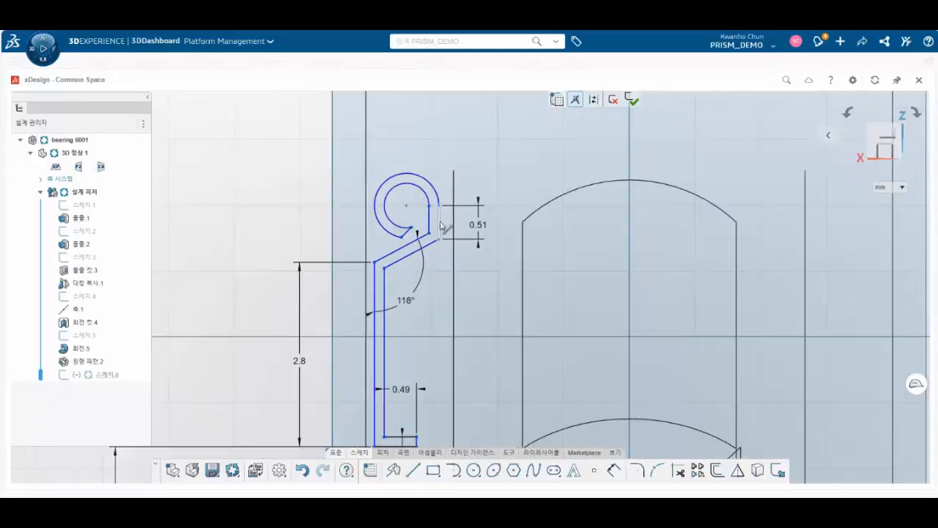
scroll(428, 291, "down", 3)
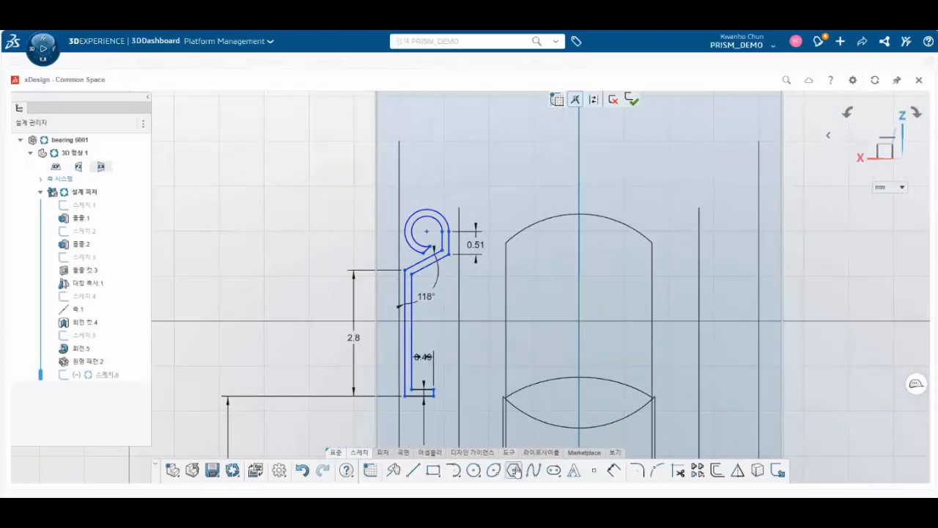
scroll(445, 381, "down", 1)
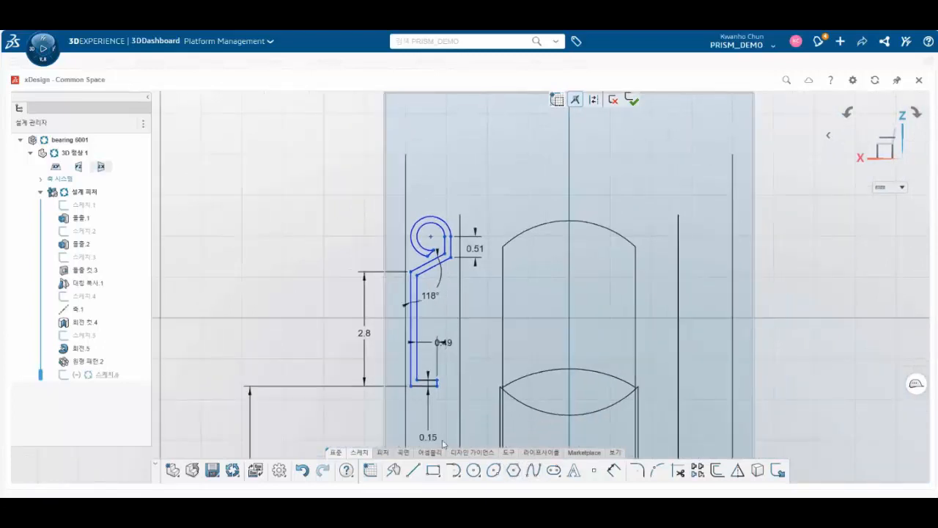
scroll(454, 265, "up", 2)
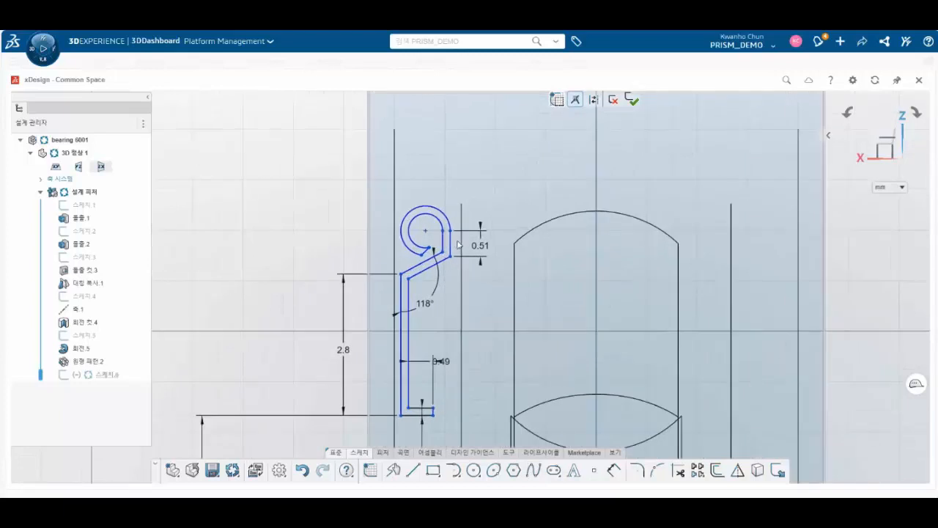
left_click(450, 244)
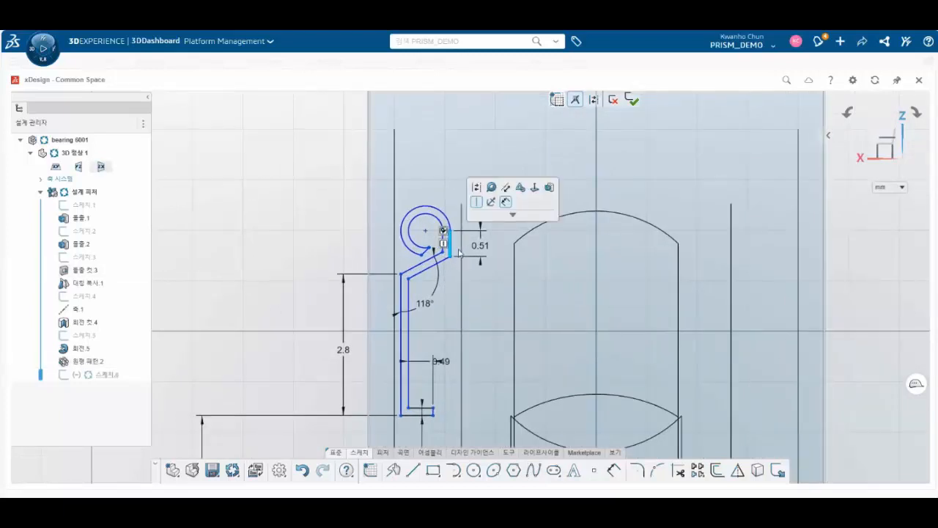
left_click(462, 248)
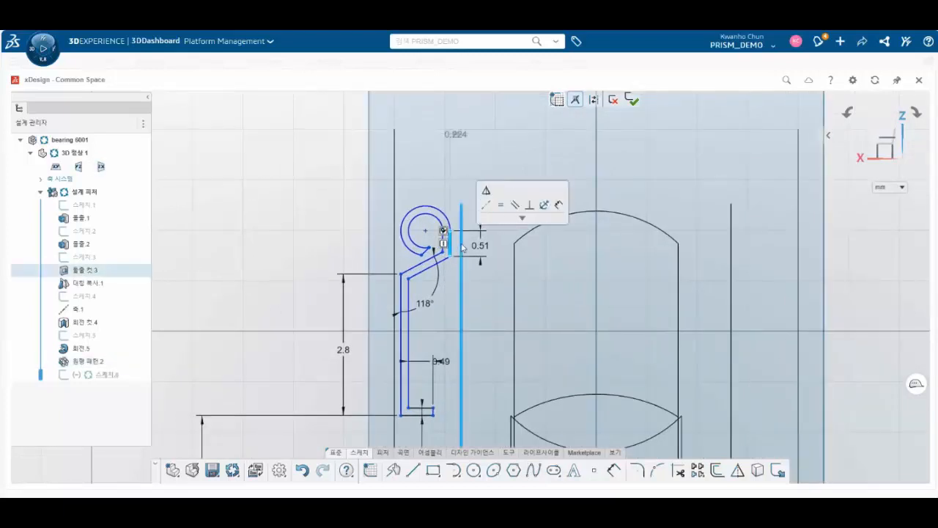
left_click(486, 205)
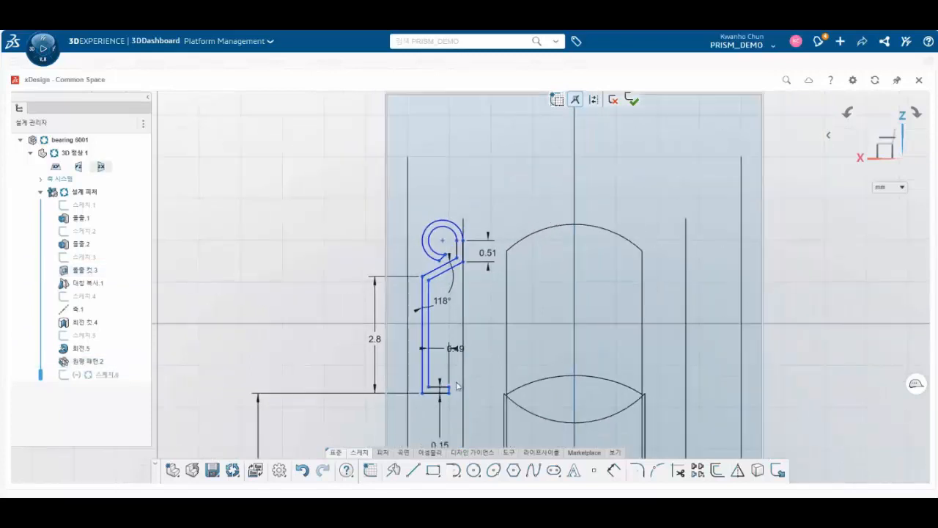
left_click(614, 472)
left_click(416, 361)
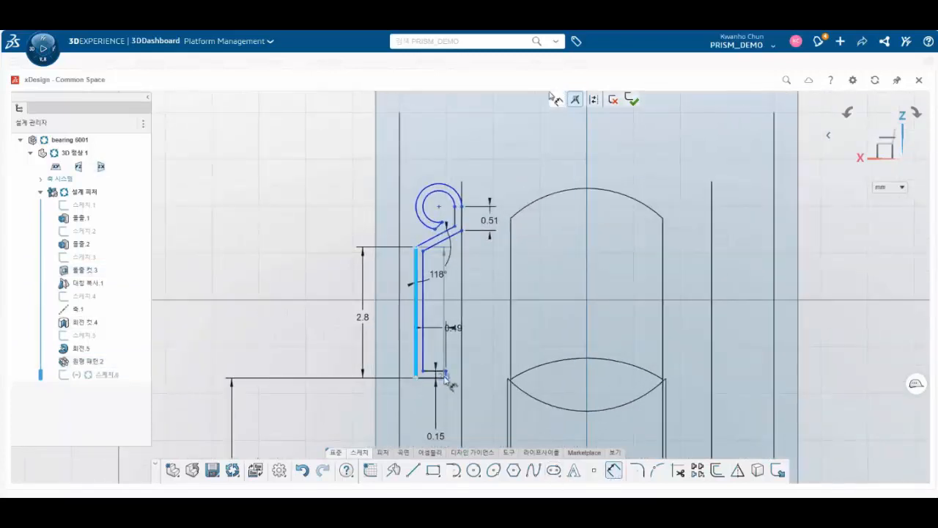
key("Escape")
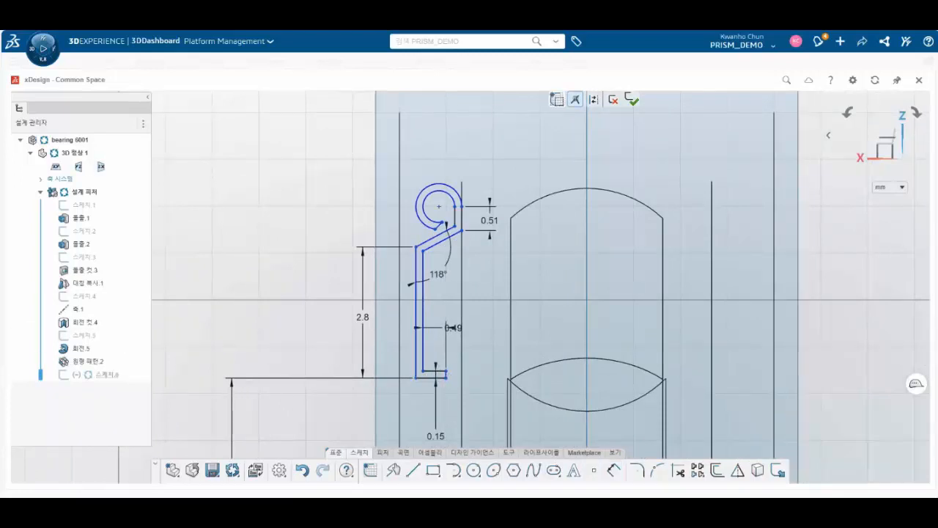
Dimension the distance between the long outer vertical line and the inner short vertical line at 1.05 mm and finish the cover sketch.
left_click(615, 475)
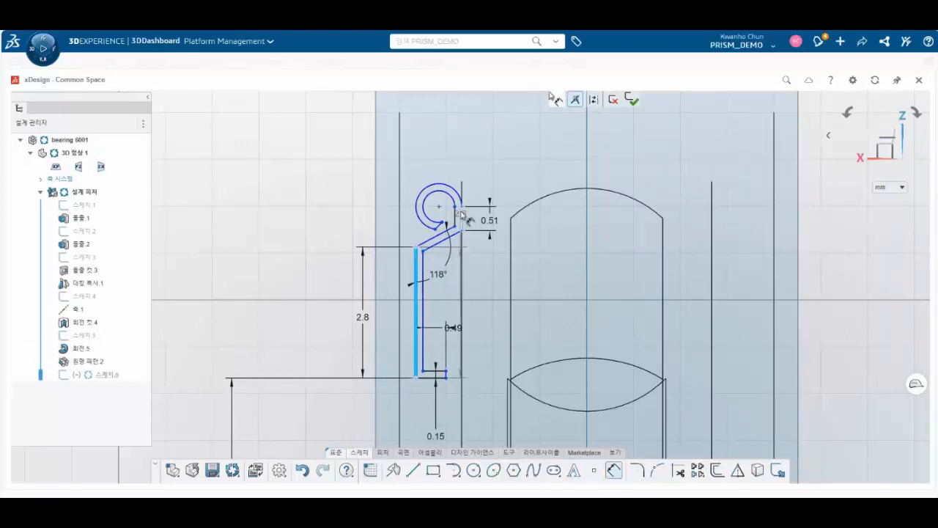
left_click(418, 266)
left_click(446, 155)
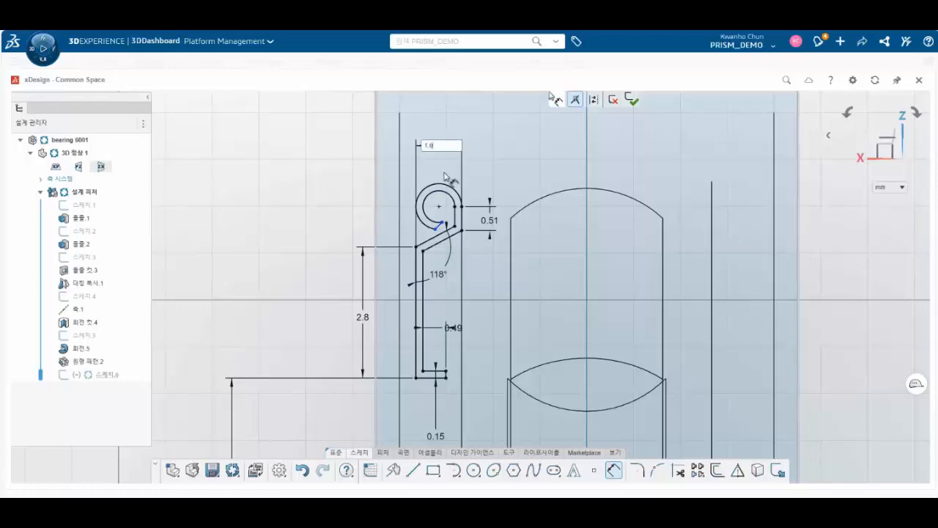
scroll(450, 292, "down", 5)
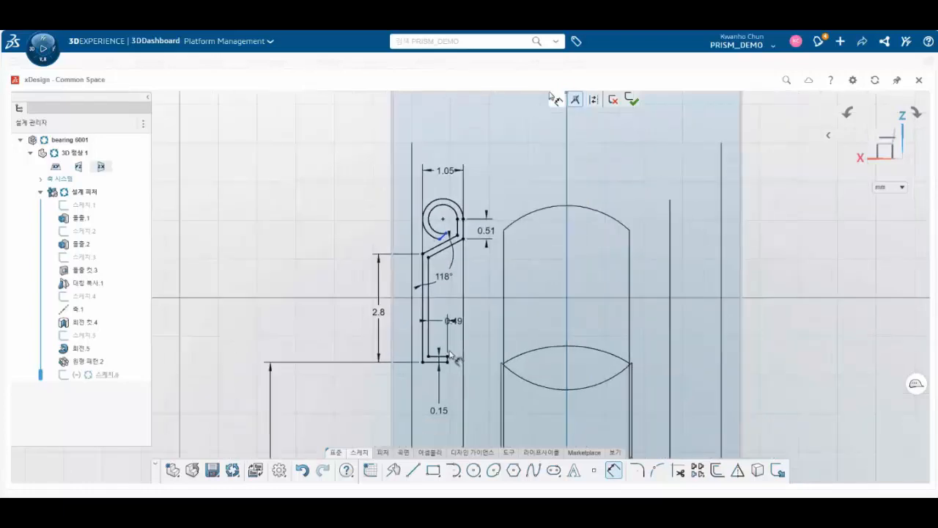
scroll(455, 340, "down", 3)
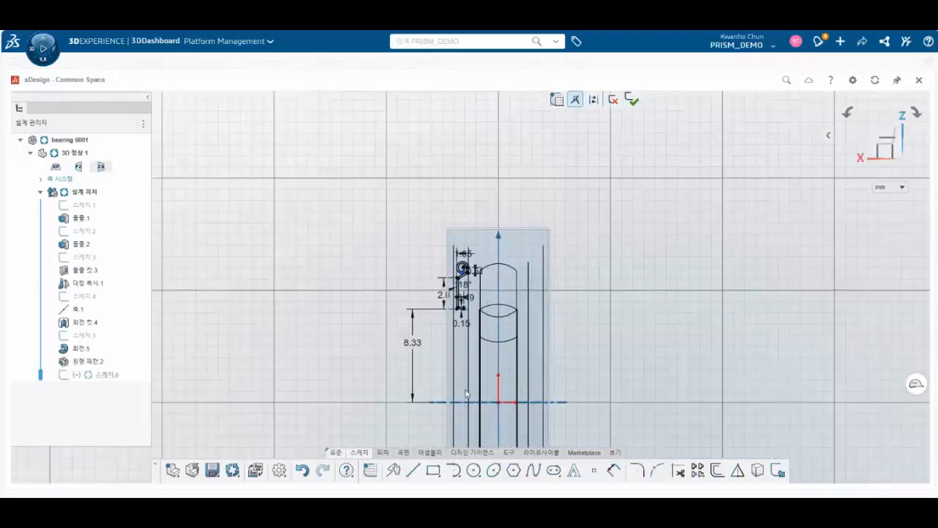
scroll(456, 345, "up", 3)
scroll(460, 260, "up", 5)
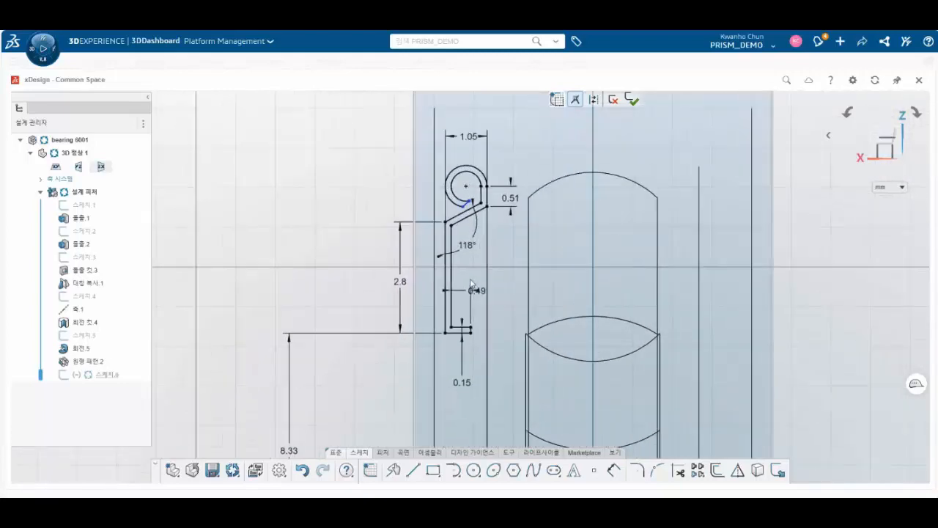
left_click(631, 102)
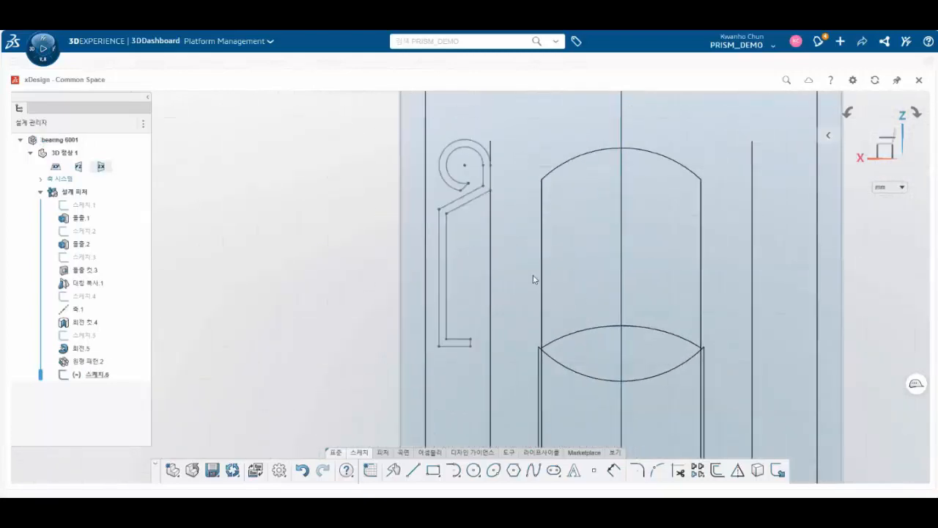
left_click(383, 453)
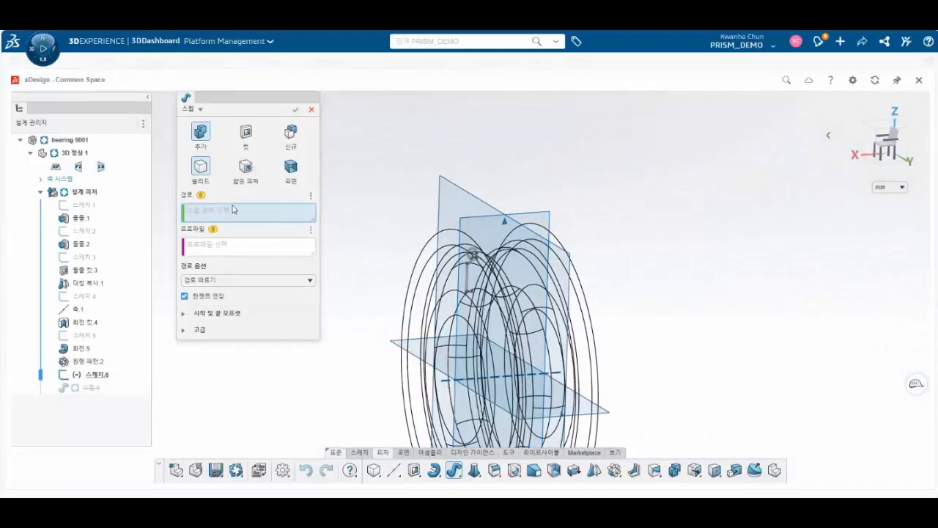
key("Escape")
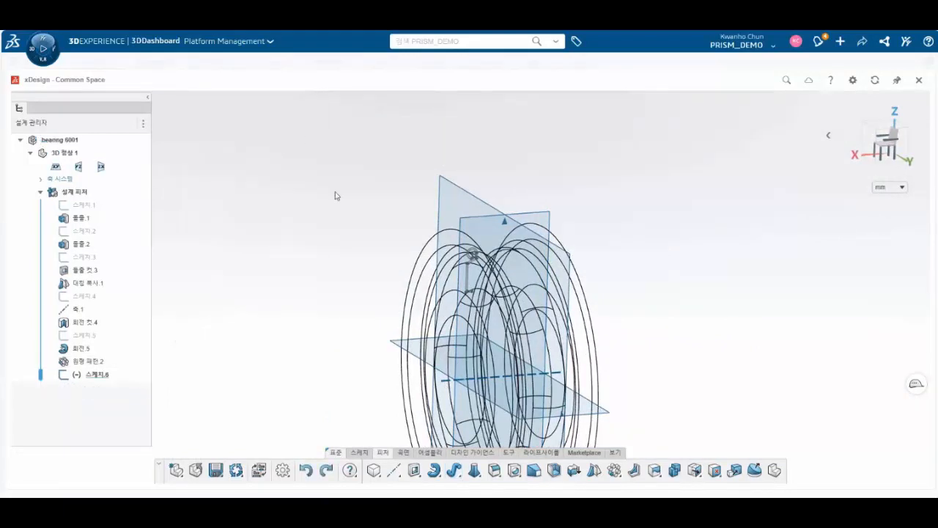
Try to revolve the cover sketch as a full solid revolution around the bearing's centre axis.
left_click(435, 471)
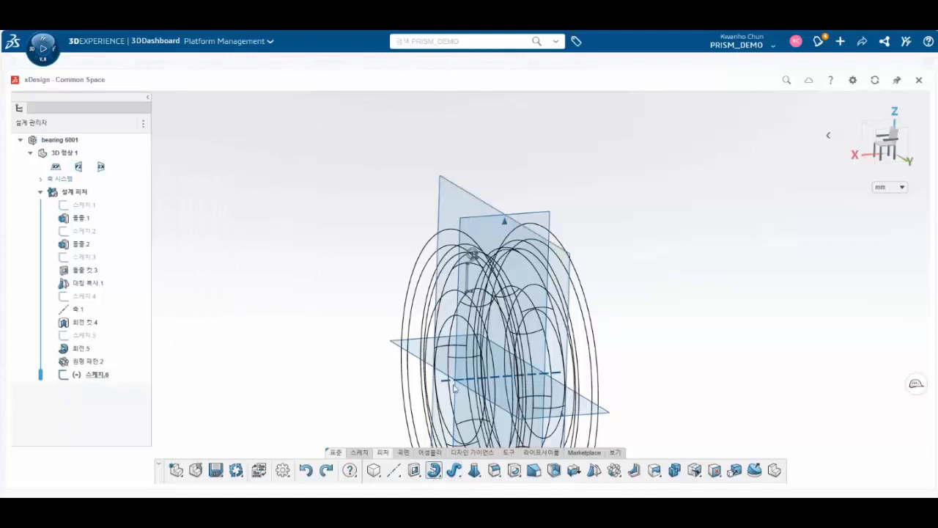
left_click(445, 383)
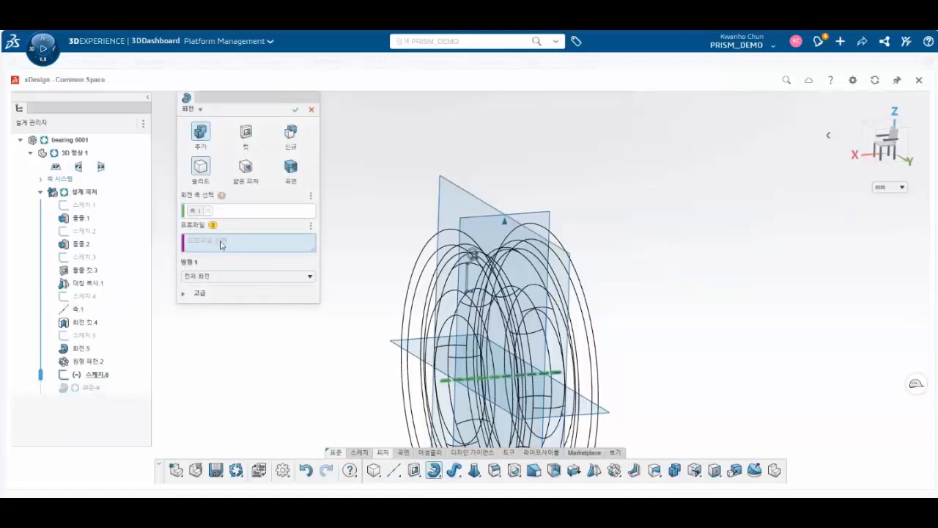
left_click(98, 376)
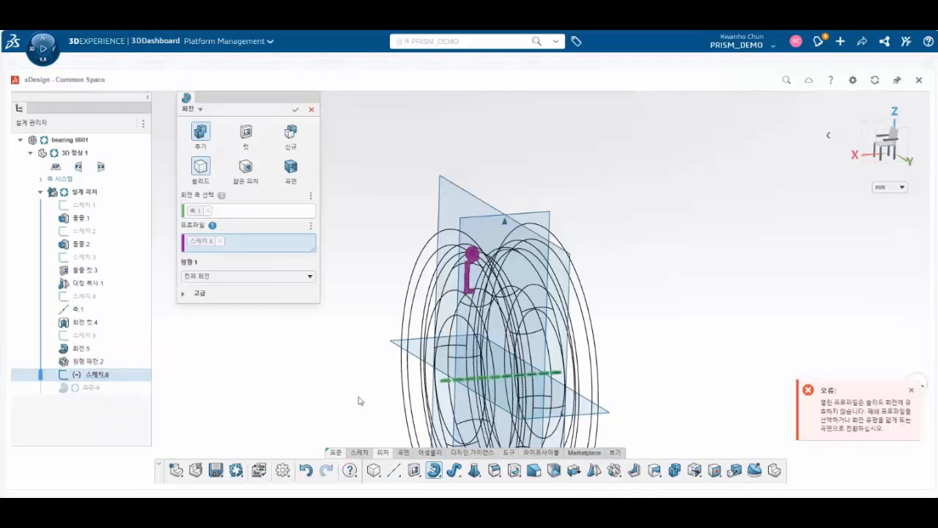
left_click(219, 241)
Change the model display from wireframe to shaded with edges and cancel the pending Revolve.
left_click(615, 455)
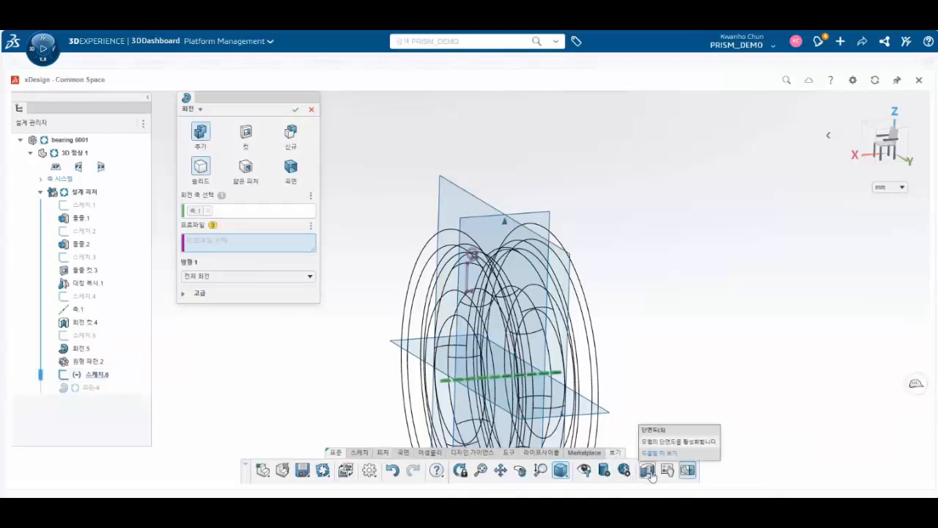
left_click(687, 470)
left_click(564, 206)
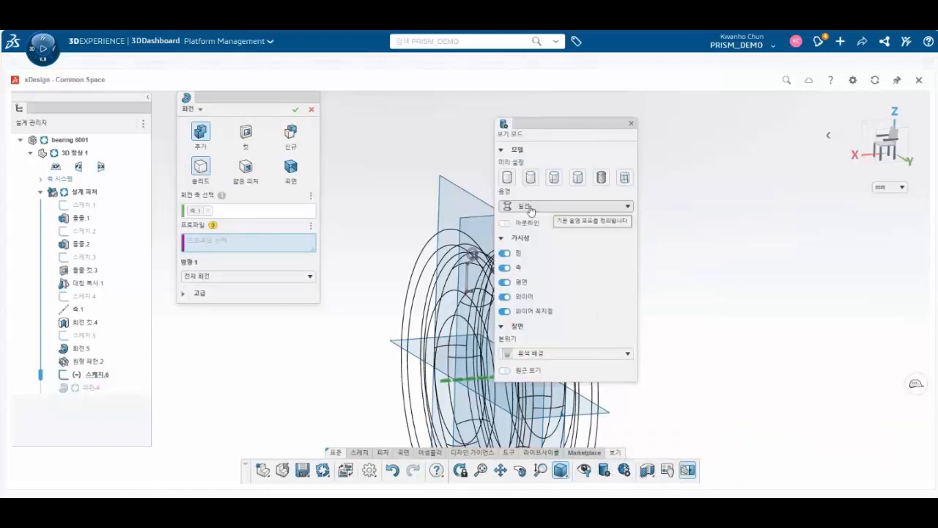
left_click(546, 219)
left_click(632, 124)
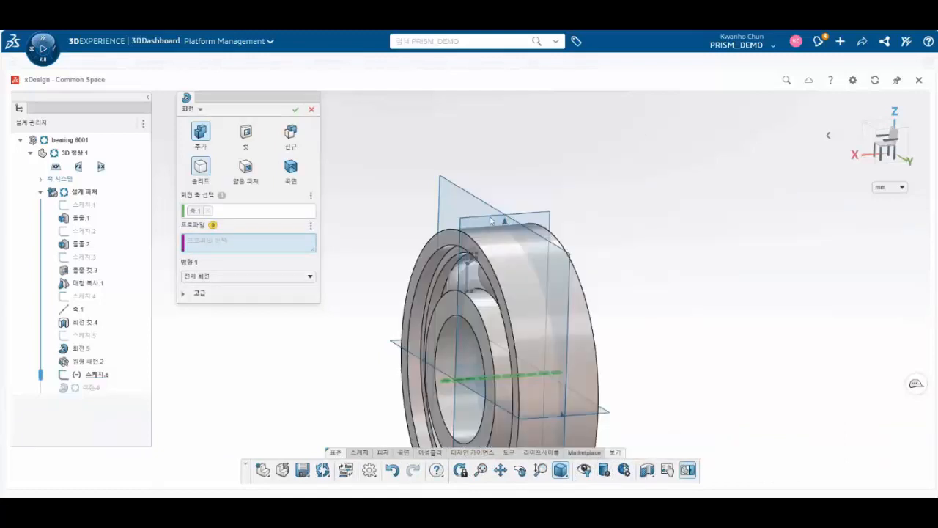
scroll(451, 279, "up", 5)
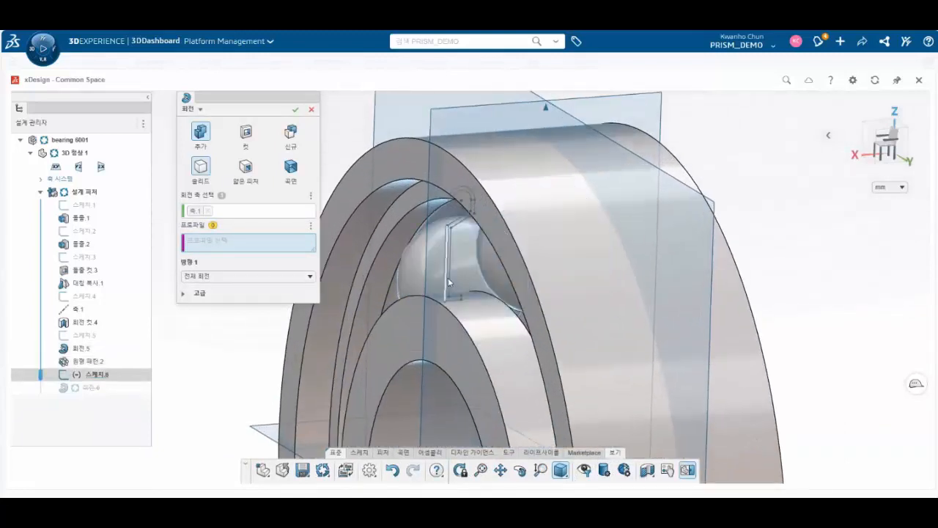
scroll(448, 277, "up", 4)
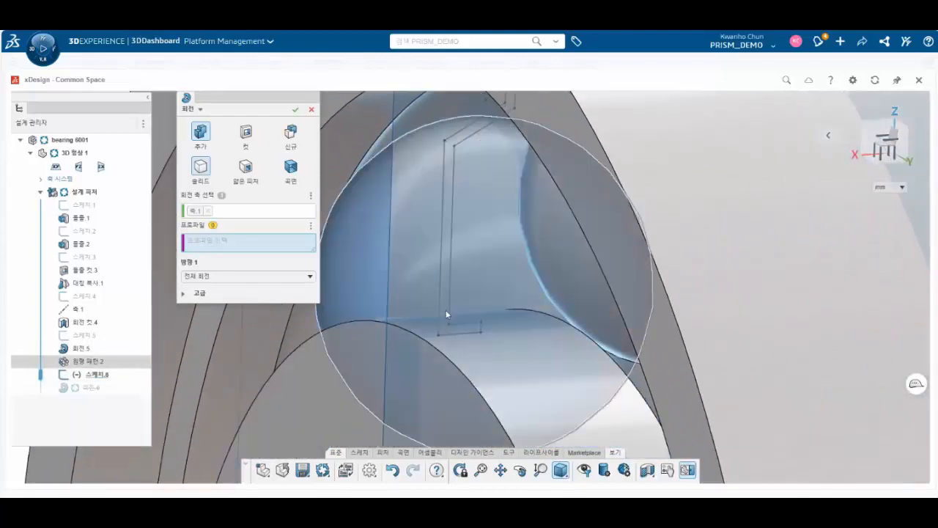
key("Escape")
Reopen the cover sketch for editing and orient the view normal to its sketch plane.
left_click(78, 374)
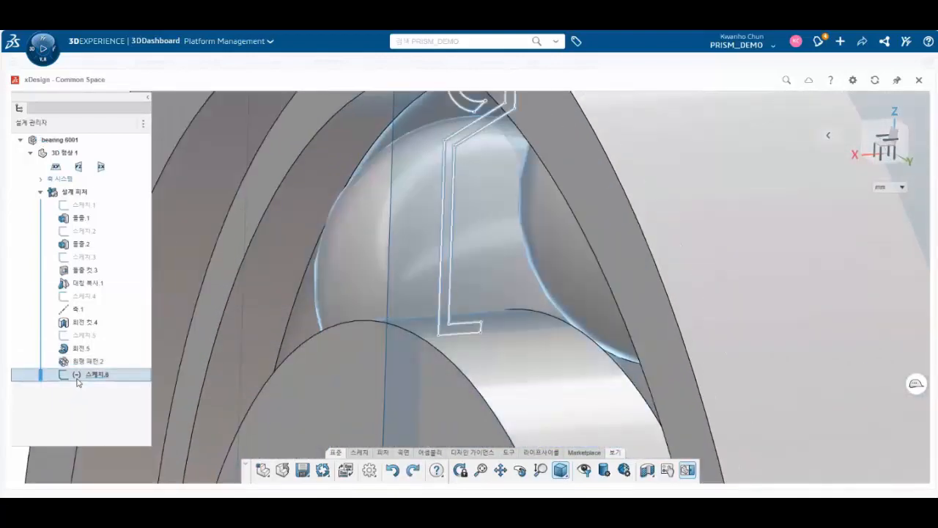
right_click(79, 377)
left_click(105, 255)
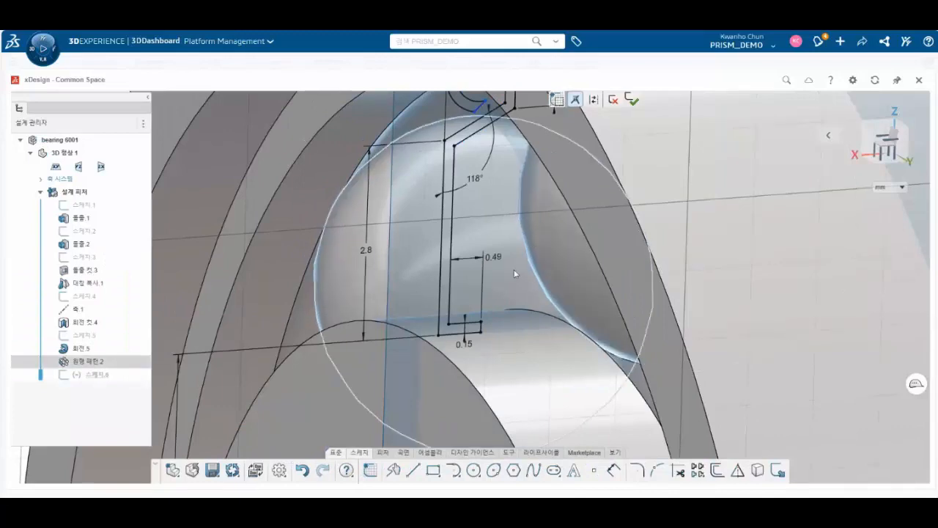
scroll(472, 287, "down", 2)
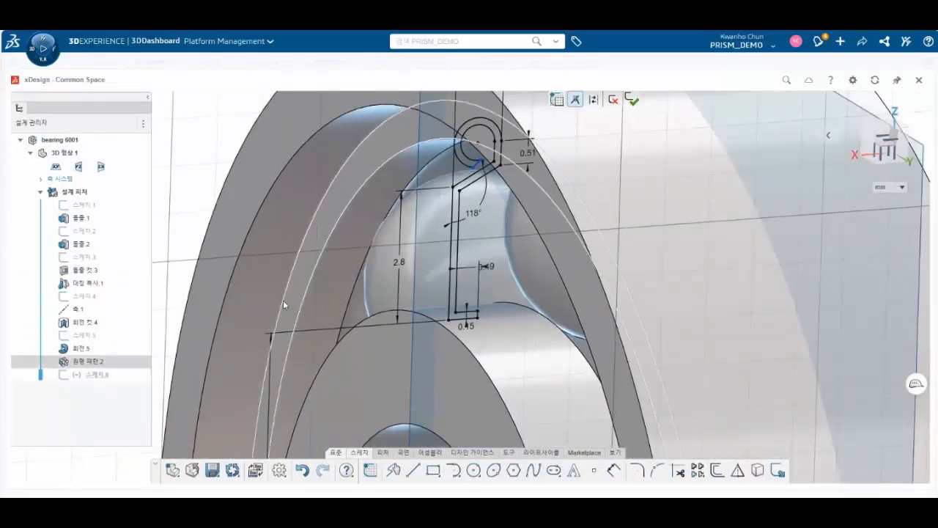
left_click(88, 374)
right_click(88, 374)
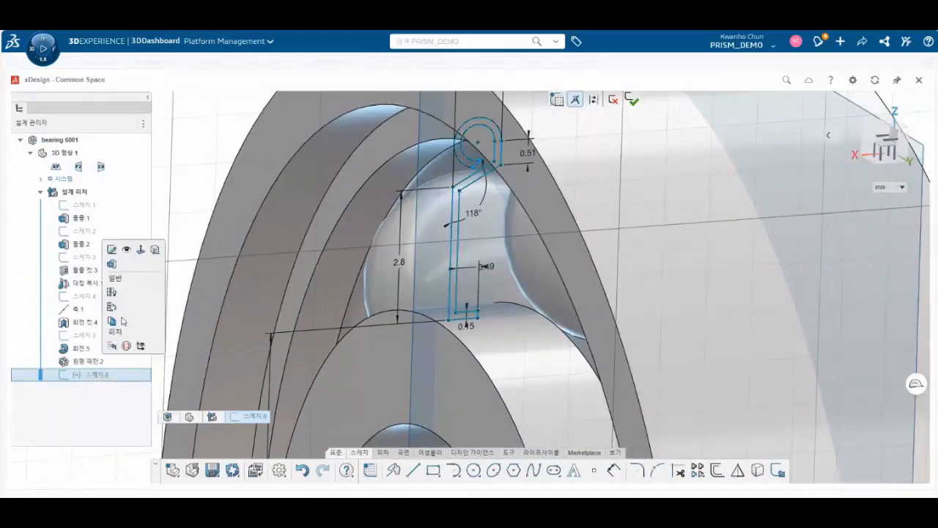
left_click(137, 251)
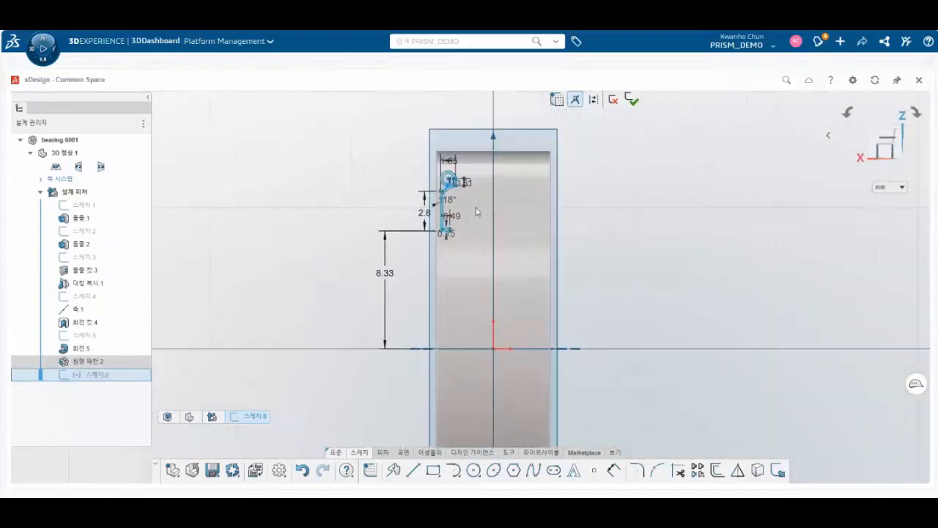
Replace the short line joining the two concentric arcs' free ends with a new line about 0.22 mm long and finish the sketch.
scroll(476, 212, "up", 5)
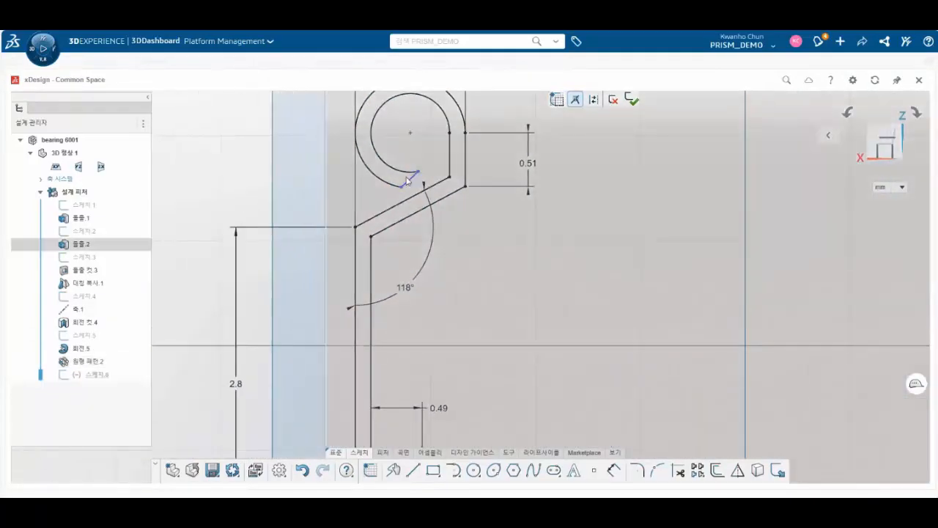
left_click(411, 181)
key("Delete")
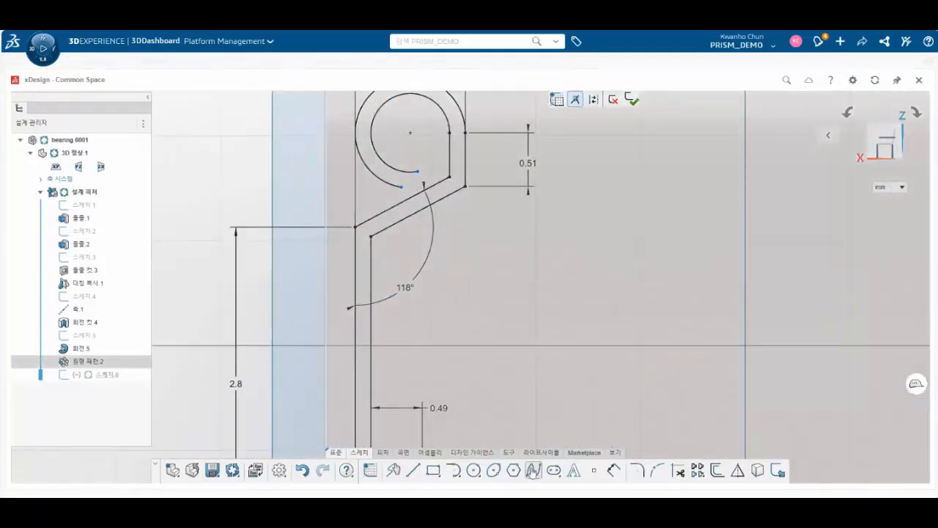
left_click(413, 470)
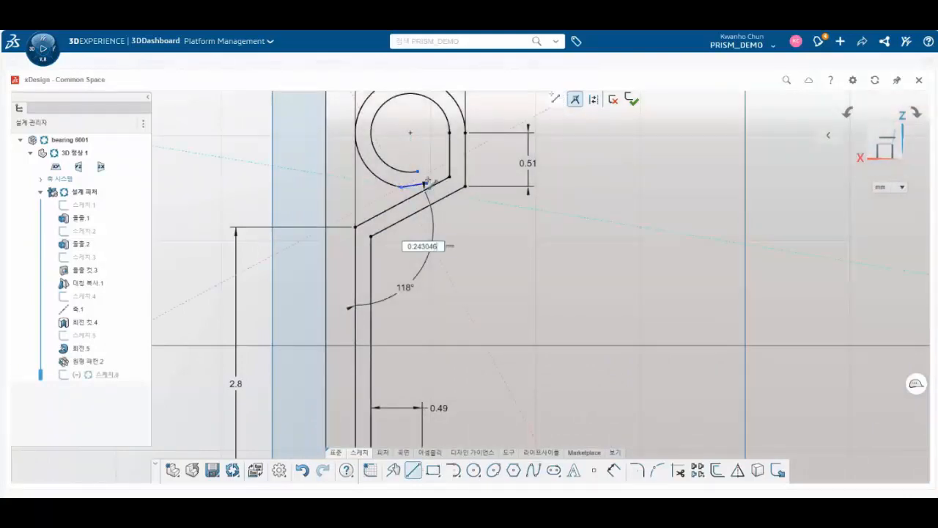
scroll(423, 178, "up", 5)
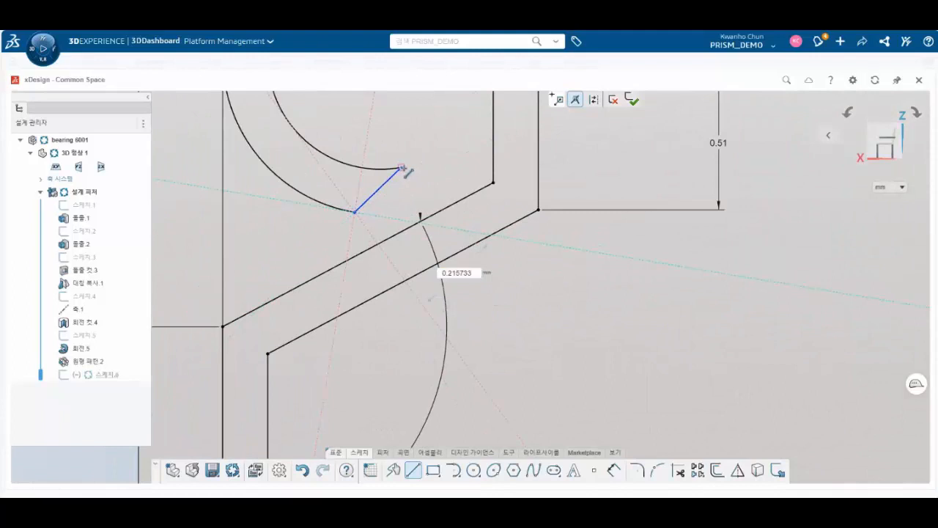
left_click(402, 169)
scroll(470, 256, "down", 5)
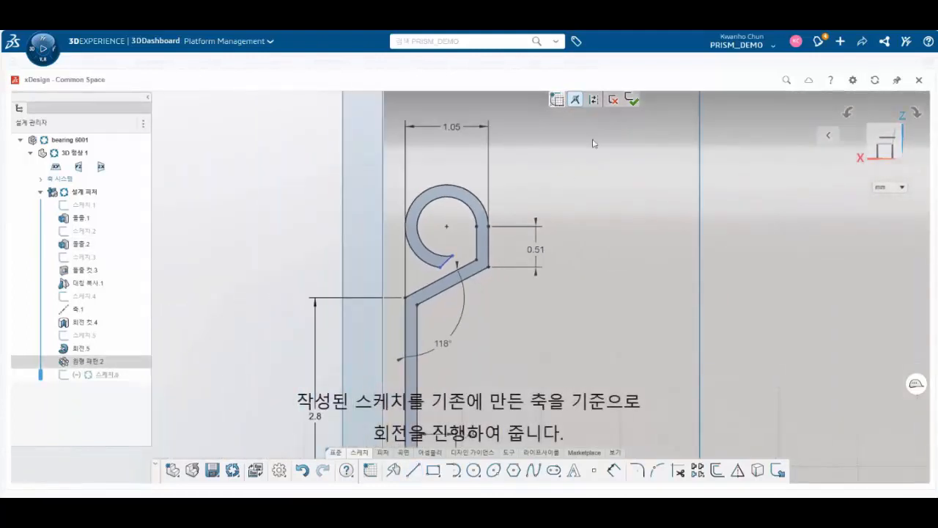
left_click(631, 100)
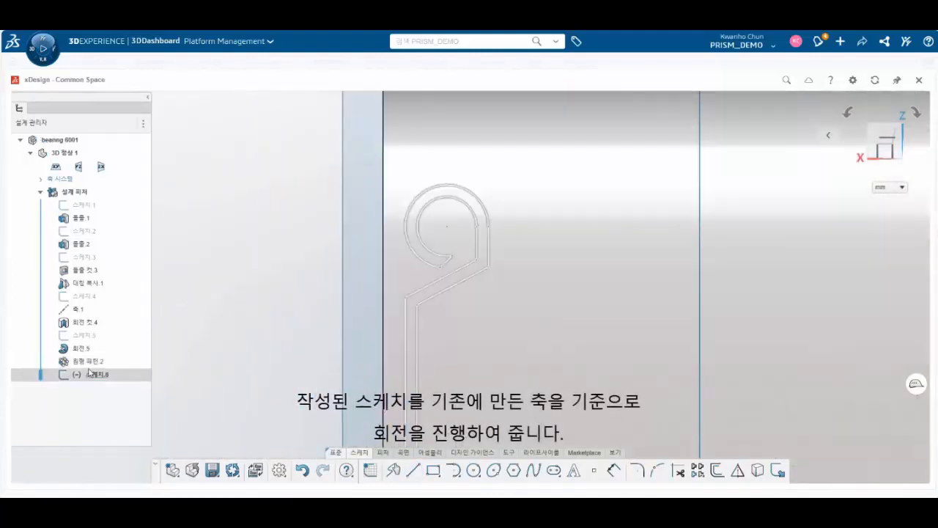
Revolve the closed cover profile through a full turn around the bearing's centre axis as an added solid.
left_click(89, 372)
left_click(402, 453)
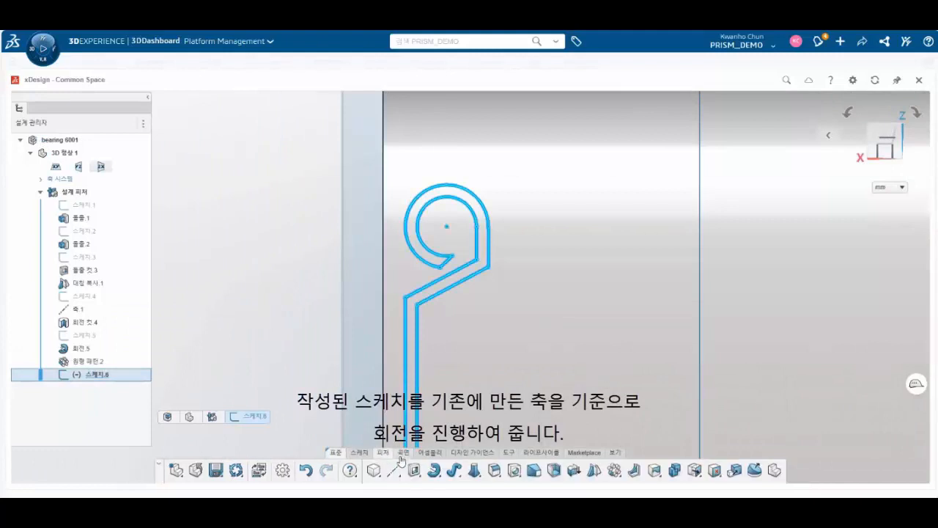
left_click(434, 471)
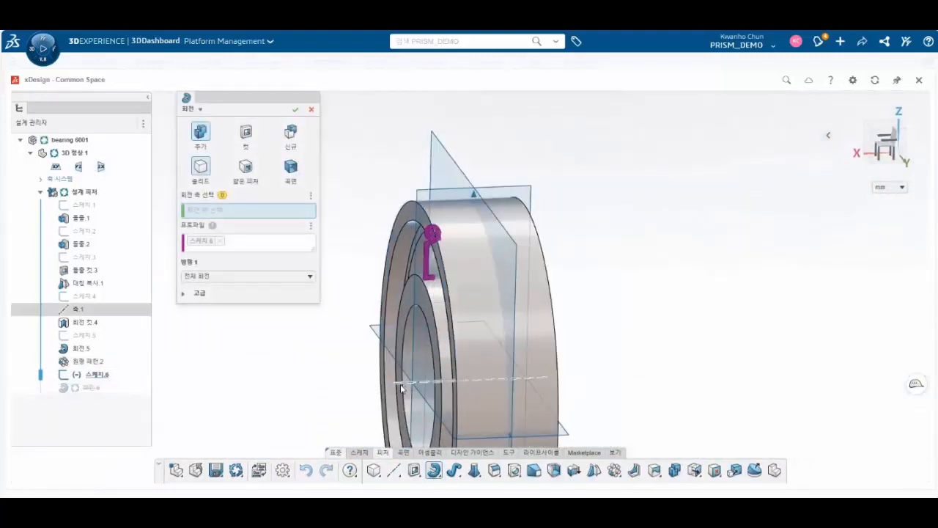
left_click(477, 379)
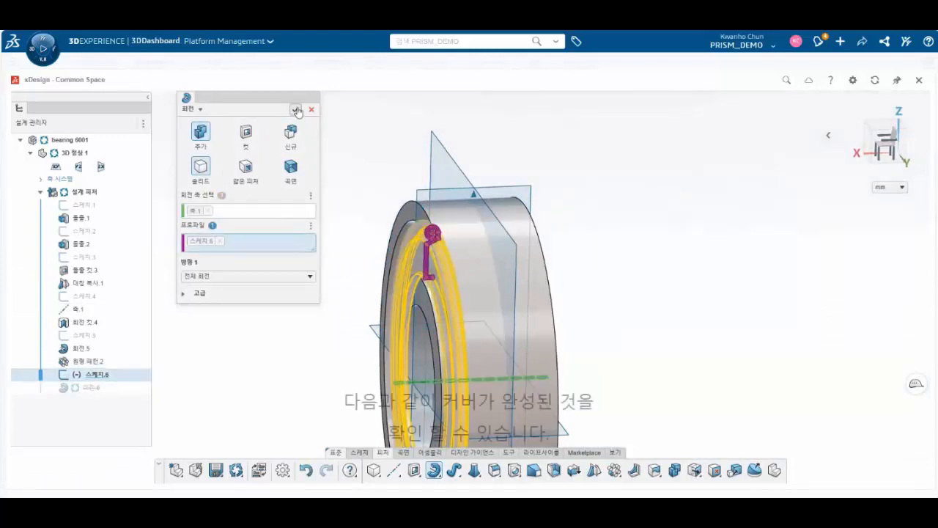
scroll(430, 265, "down", 2)
middle_click_drag(429, 261, 451, 323)
scroll(452, 323, "up", 2)
Try to mirror the revolved cover feature about the yz plane.
left_click(76, 388)
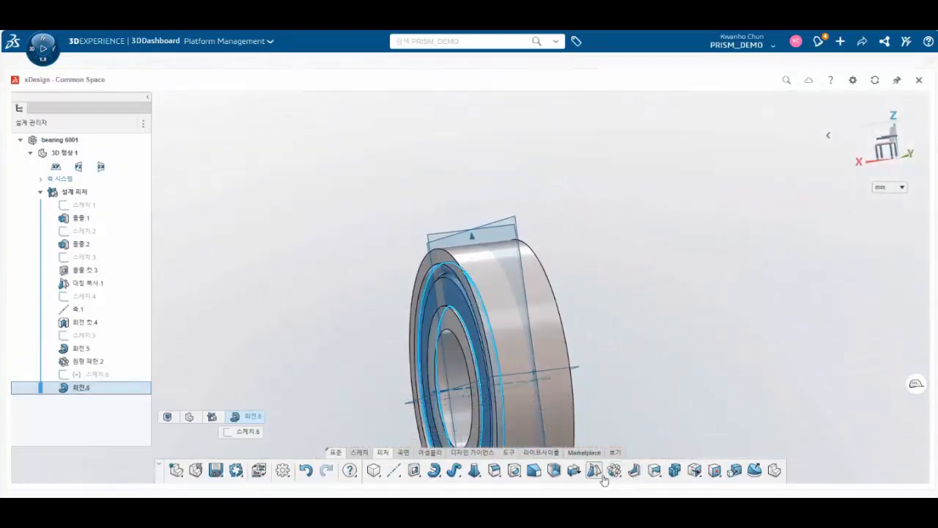
left_click(595, 472)
left_click(511, 221)
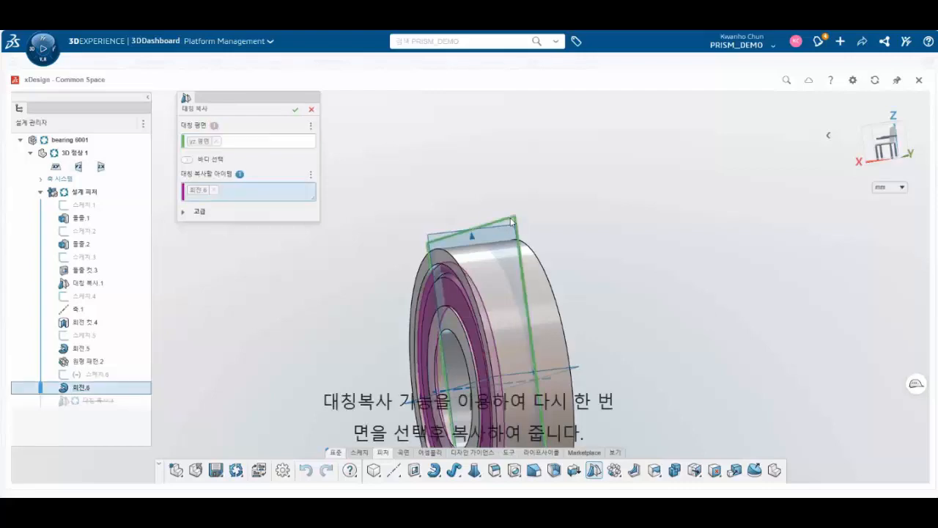
middle_click_drag(561, 304, 503, 377)
middle_click_drag(396, 247, 383, 269)
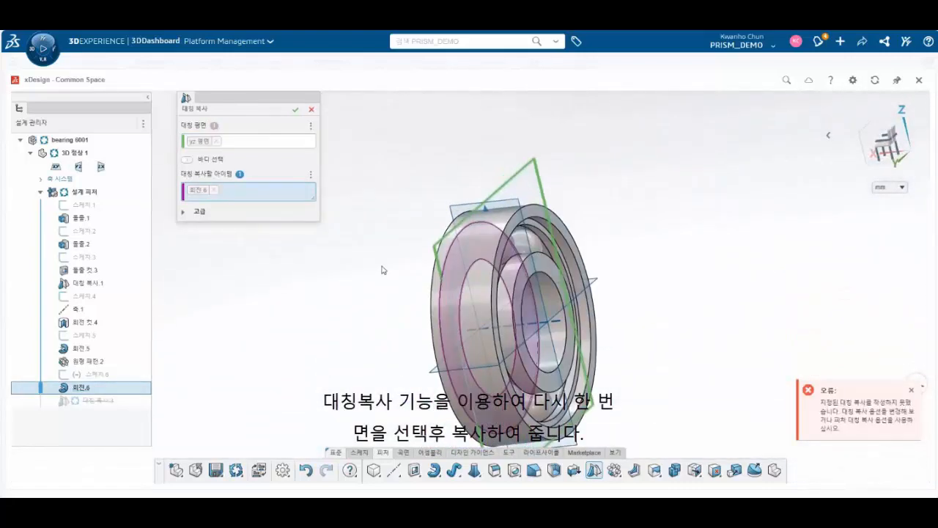
Mirror the bearing body about the yz plane with body selection on and result merging off, in place of the cover feature.
left_click(214, 189)
middle_click_drag(308, 321, 418, 264)
left_click(492, 239)
left_click(187, 159)
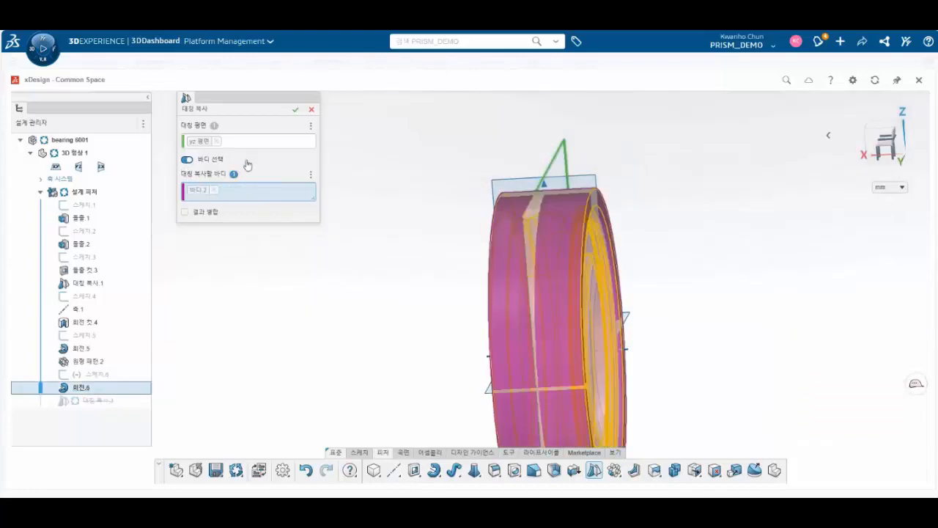
middle_click_drag(431, 183, 584, 252)
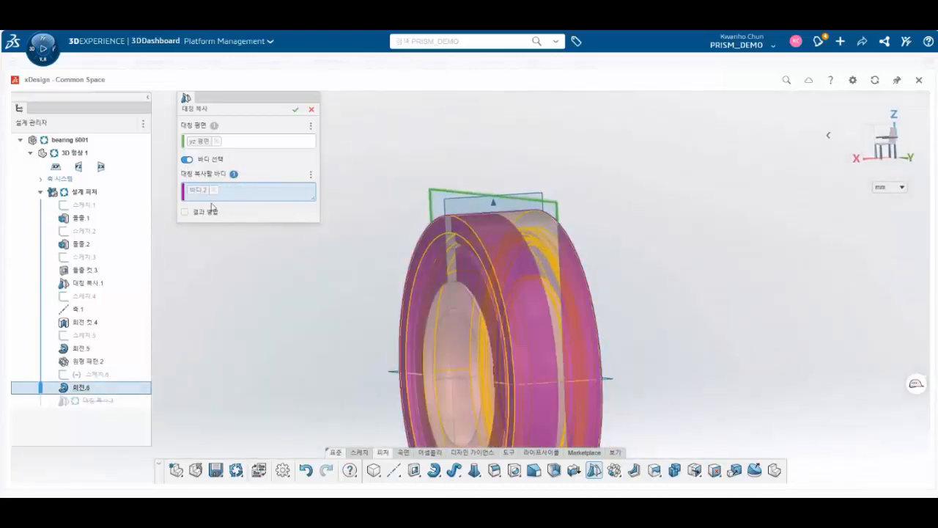
left_click(294, 110)
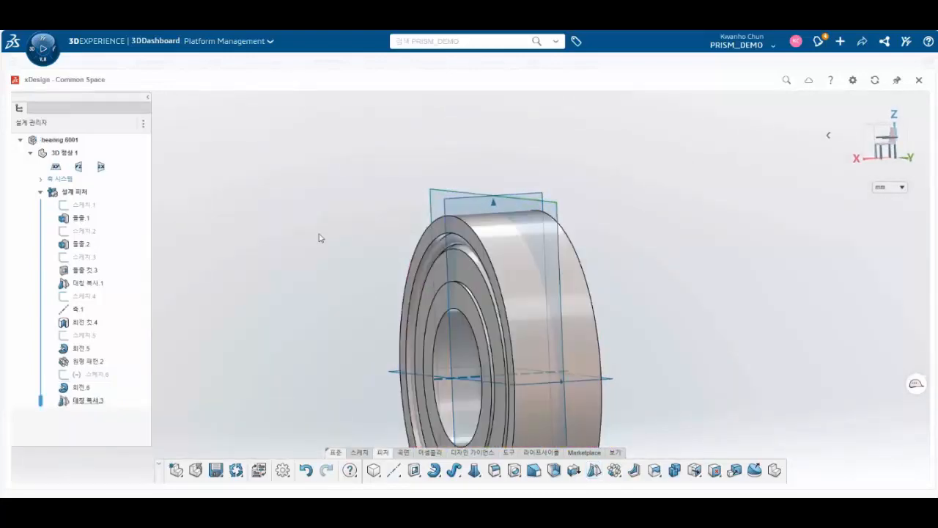
Cut the bearing open with a section view through its centre axis.
middle_click_drag(321, 237, 487, 389)
left_click(621, 456)
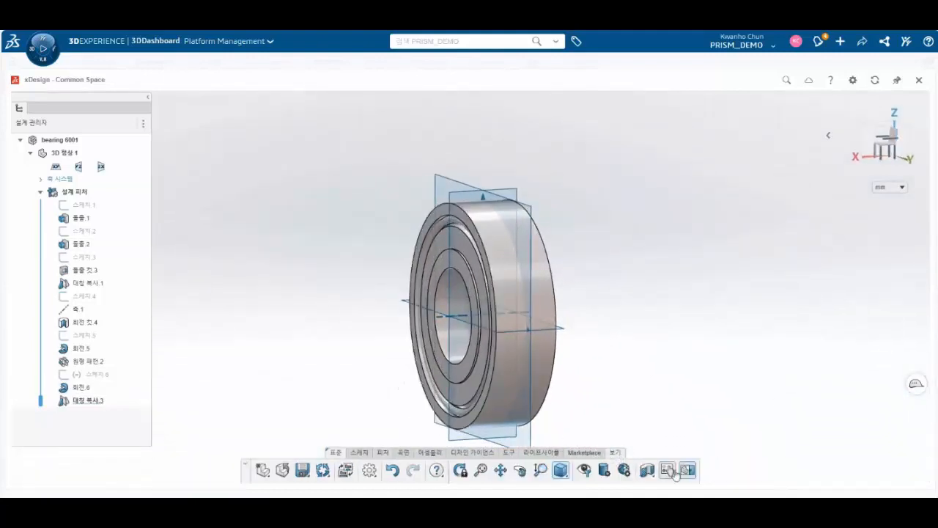
left_click(666, 470)
middle_click_drag(513, 330, 509, 235)
left_click(295, 109)
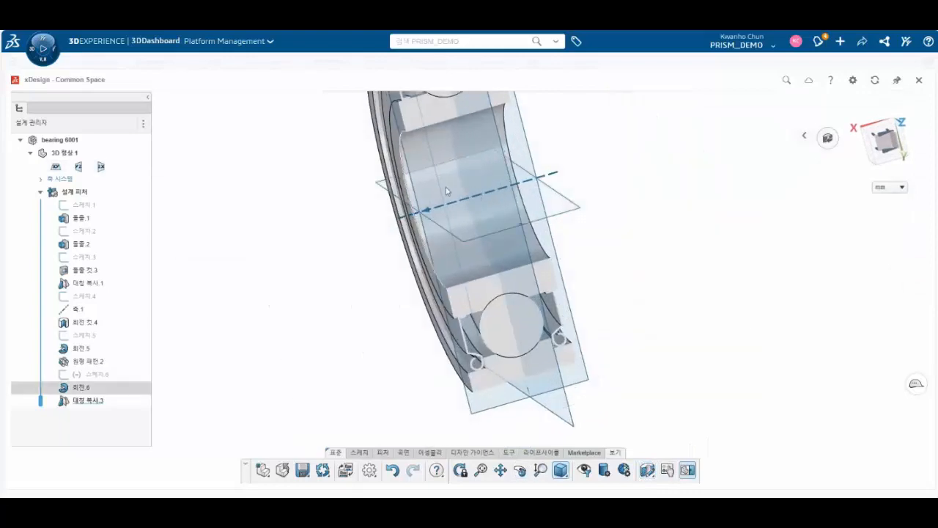
Examine the sectioned bearing's balls, grooves, ring recesses and both side covers from several angles.
middle_click_drag(446, 189, 554, 167)
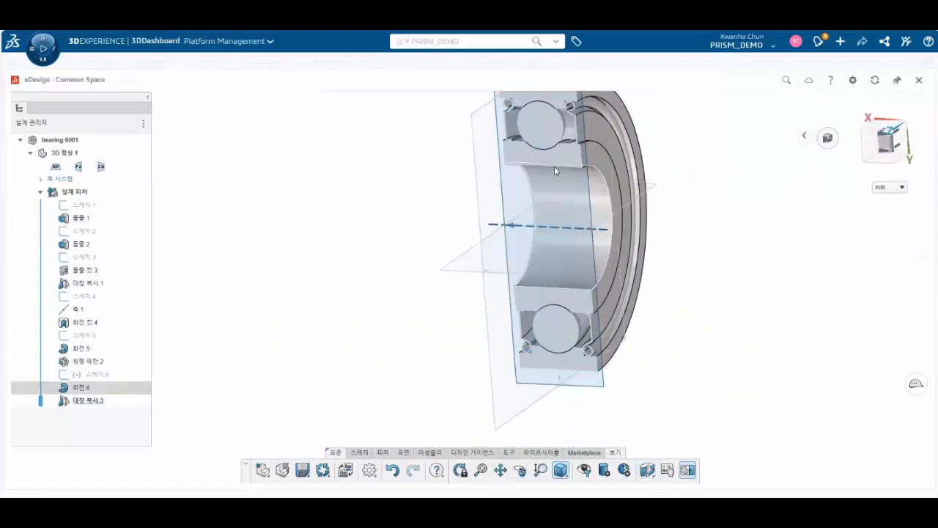
scroll(547, 132, "down", 4)
scroll(572, 148, "up", 2)
scroll(572, 151, "up", 3)
middle_click_drag(561, 213, 637, 212)
scroll(496, 189, "down", 2)
scroll(555, 235, "down", 2)
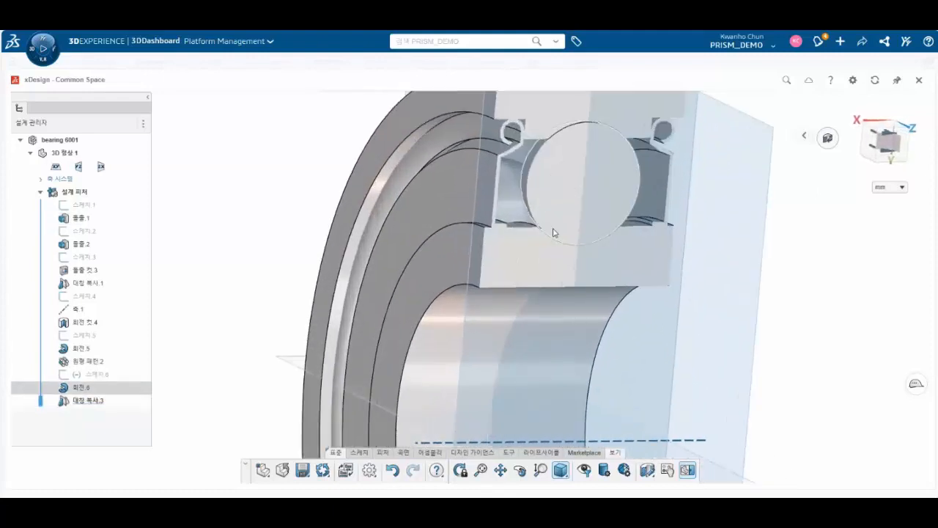
scroll(479, 321, "down", 2)
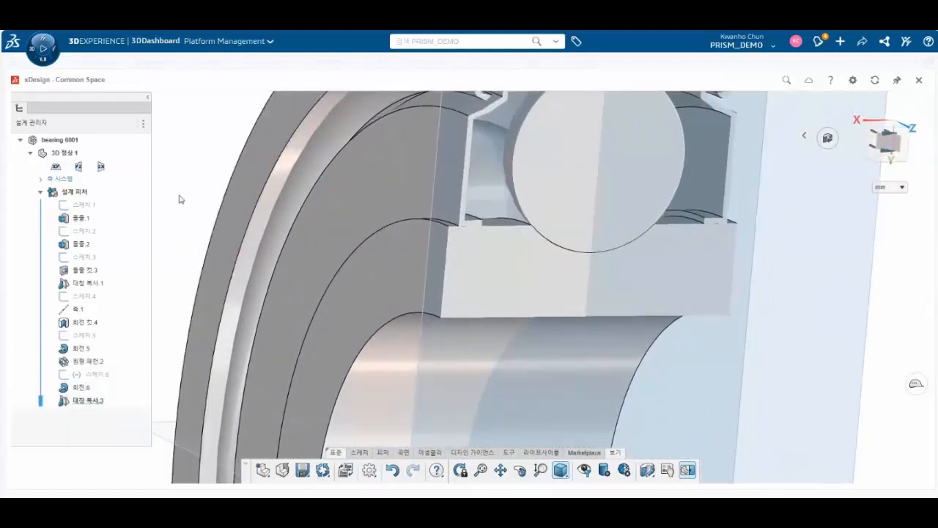
scroll(220, 218, "up", 6)
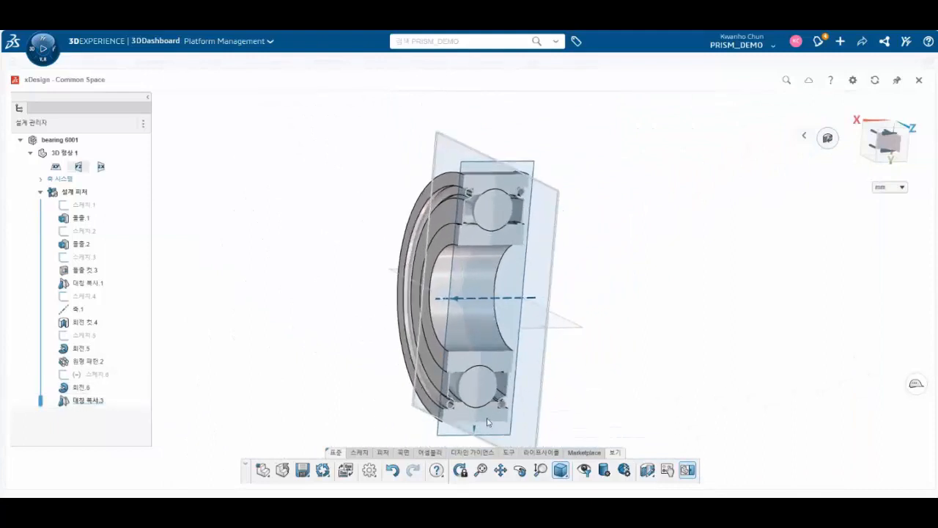